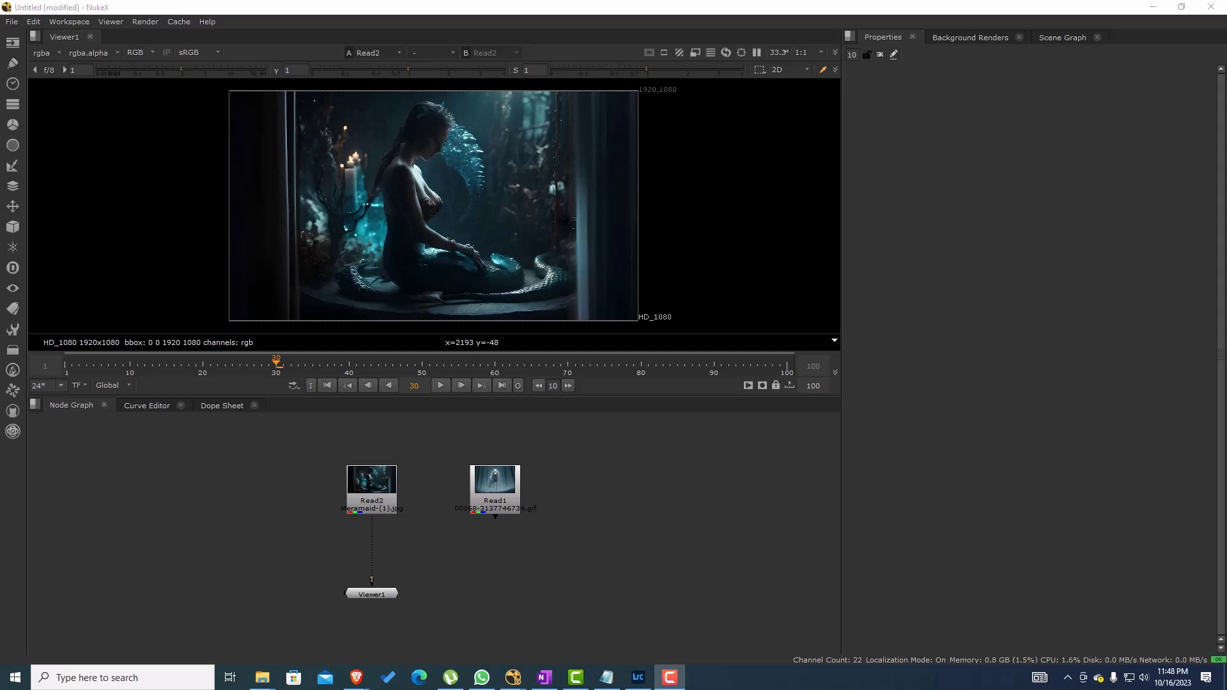
Step: Move the Read2 node up, insert a Transform node between it and the viewer, and show its transform settings
left_click_drag(373, 501, 373, 477)
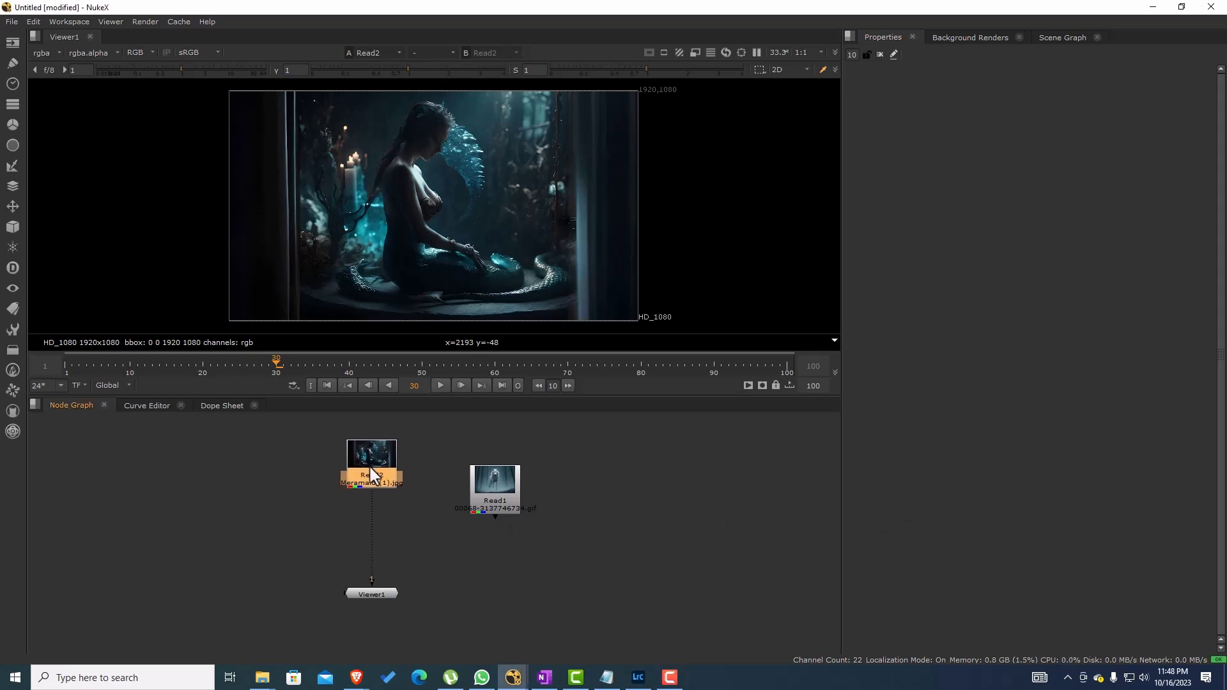
key("t")
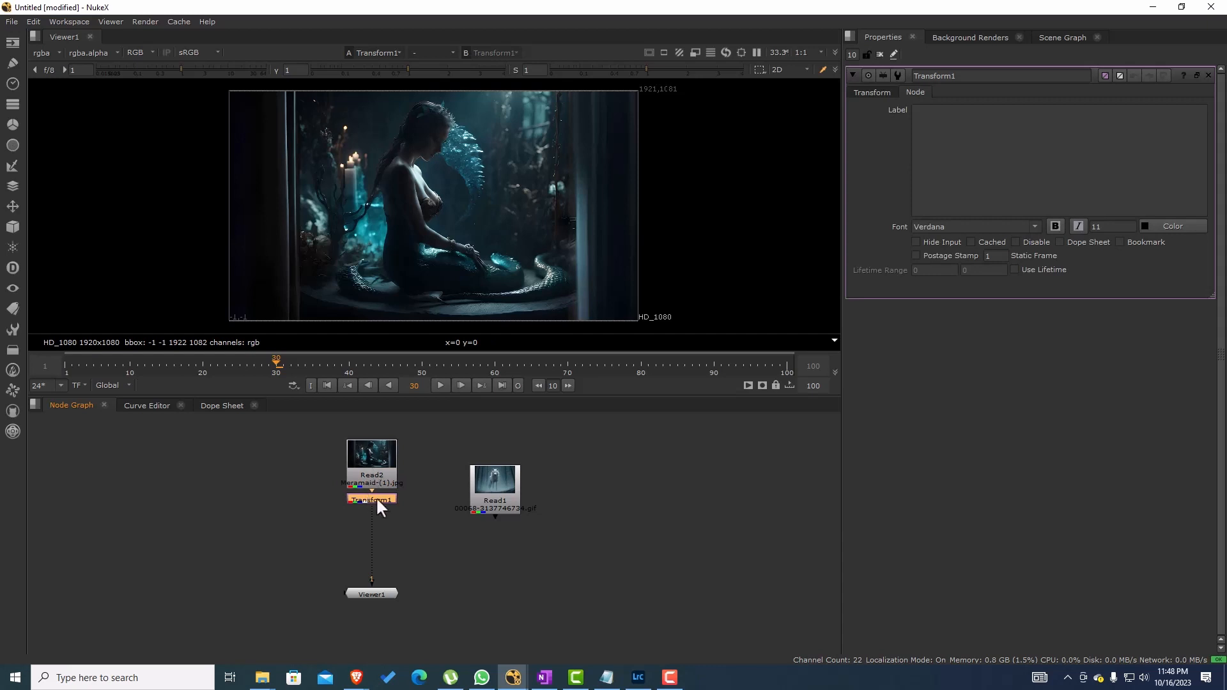
left_click(870, 93)
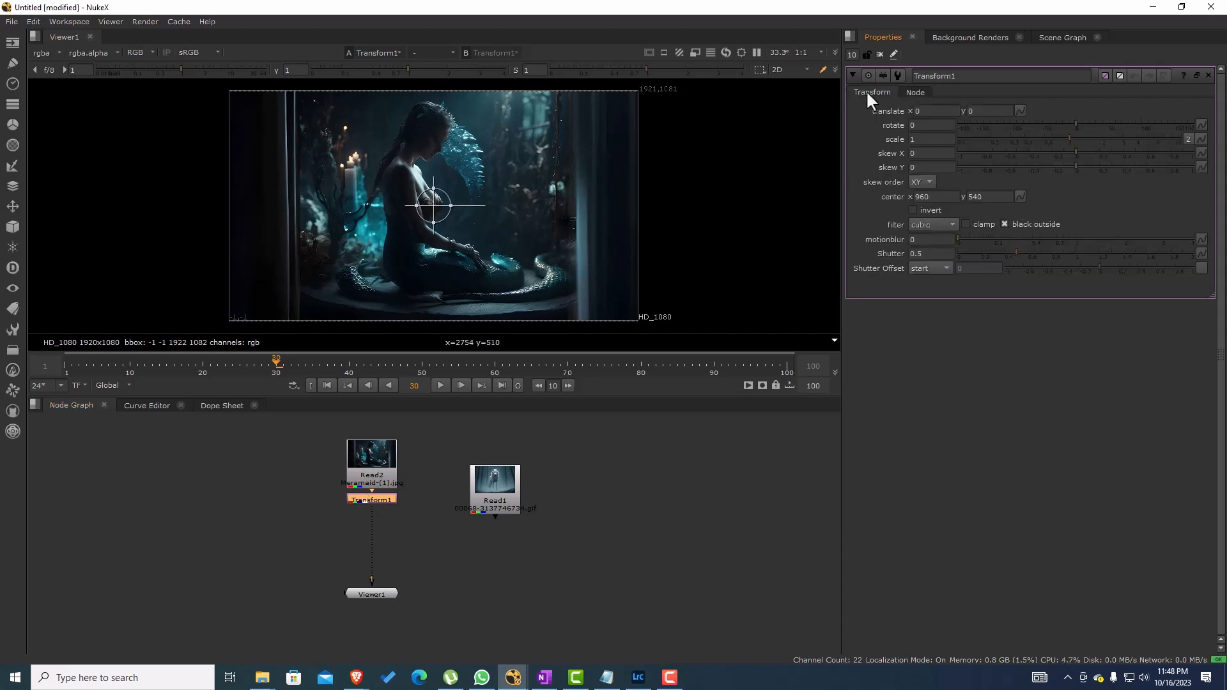
left_click(921, 138)
right_click(922, 139)
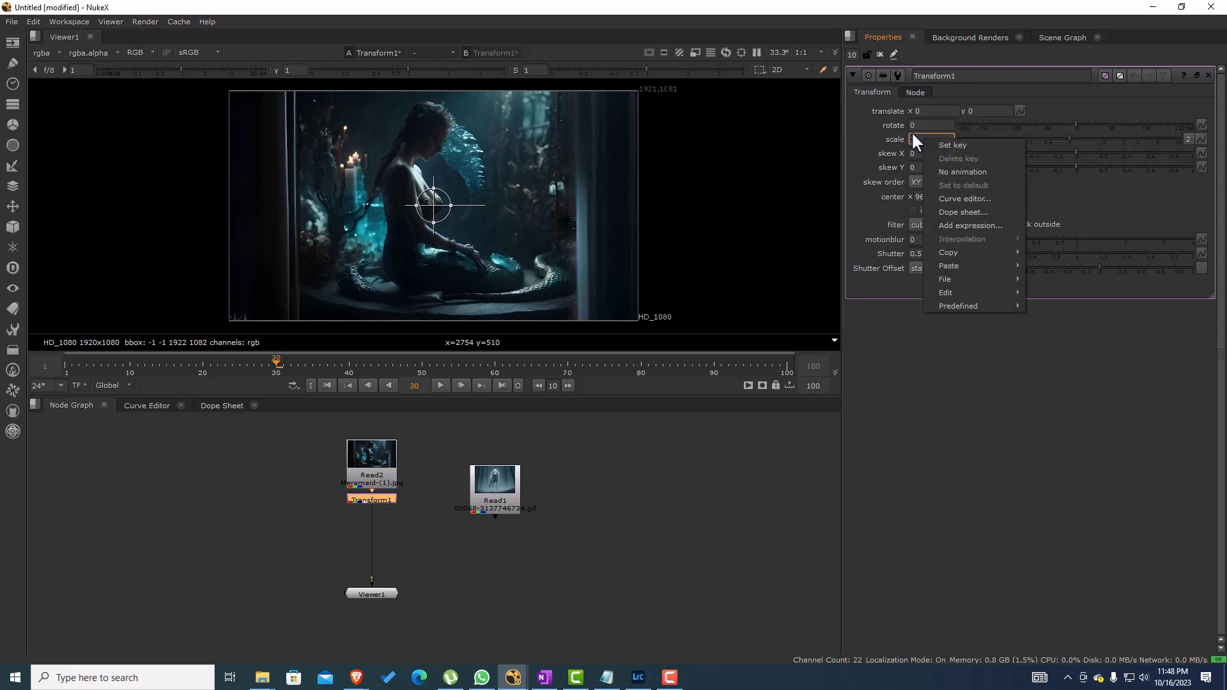
left_click(847, 133)
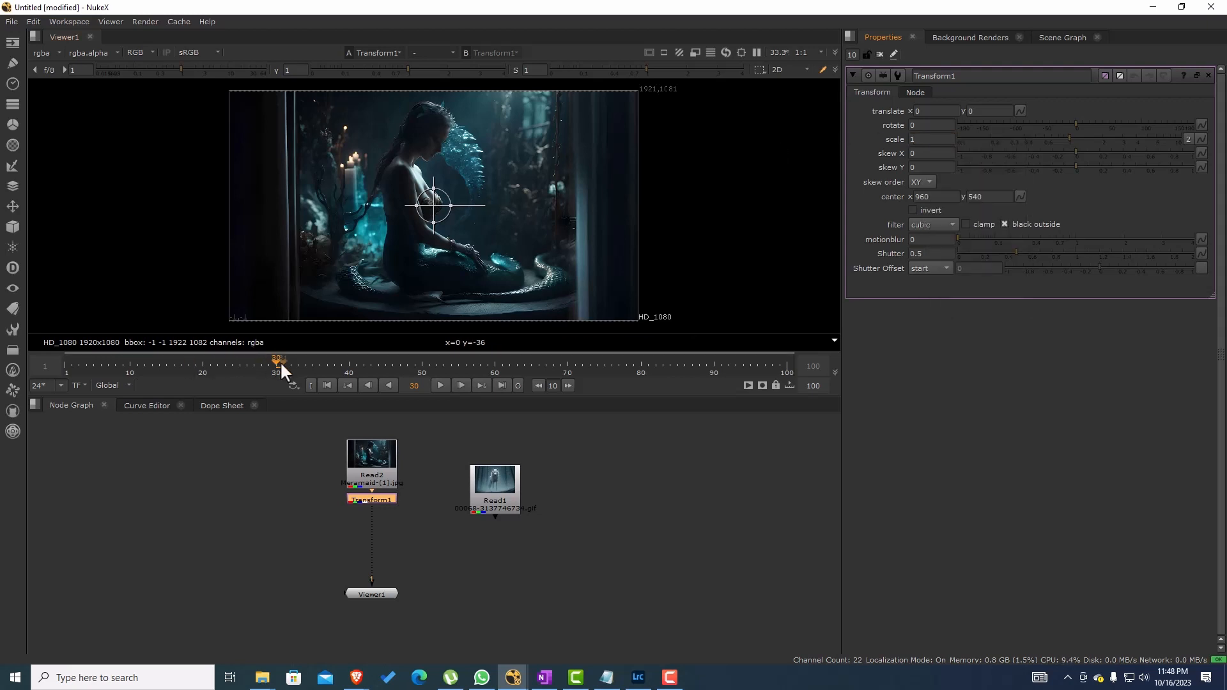
Step: Set a keyframe for the Transform node's scale of 1 at frame 1, and move the node slightly lower
left_click_drag(275, 363, 125, 367)
right_click(922, 141)
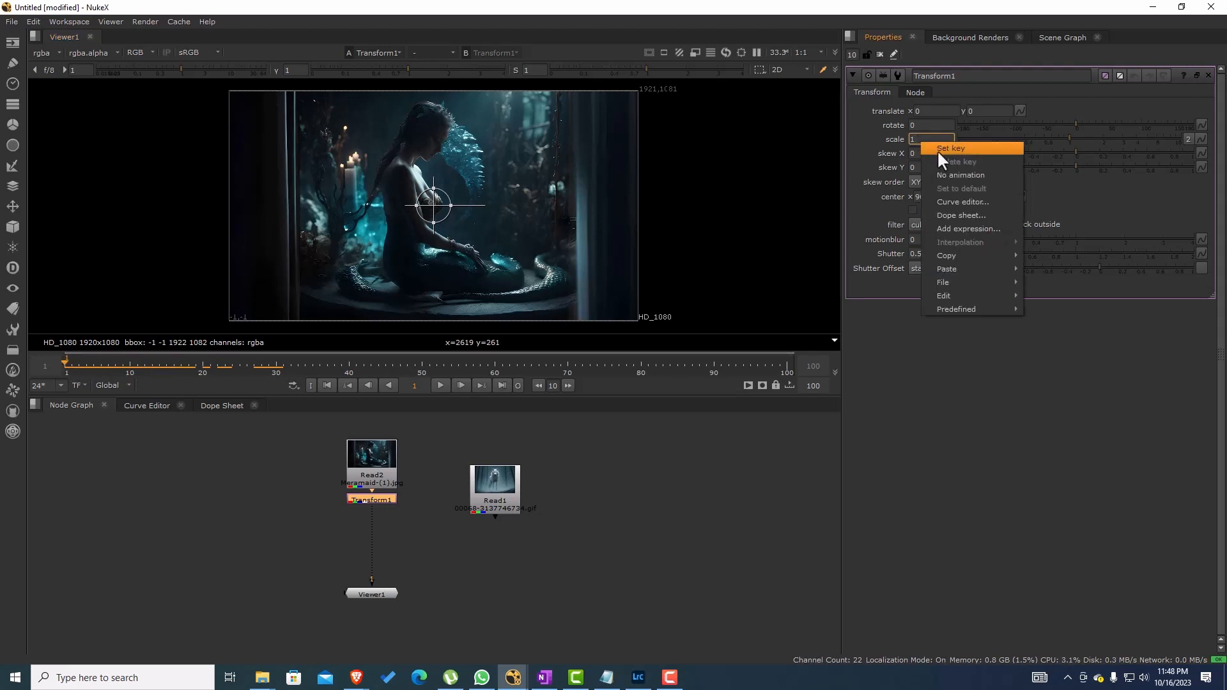
left_click(950, 149)
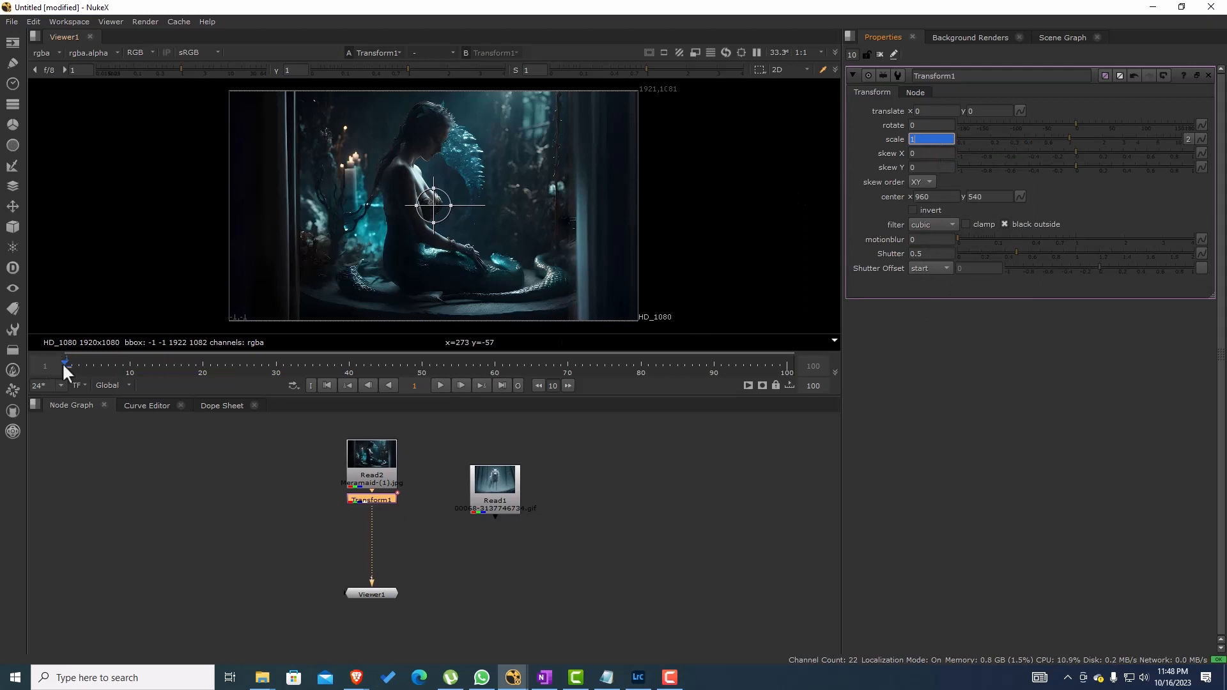
left_click_drag(370, 502, 371, 514)
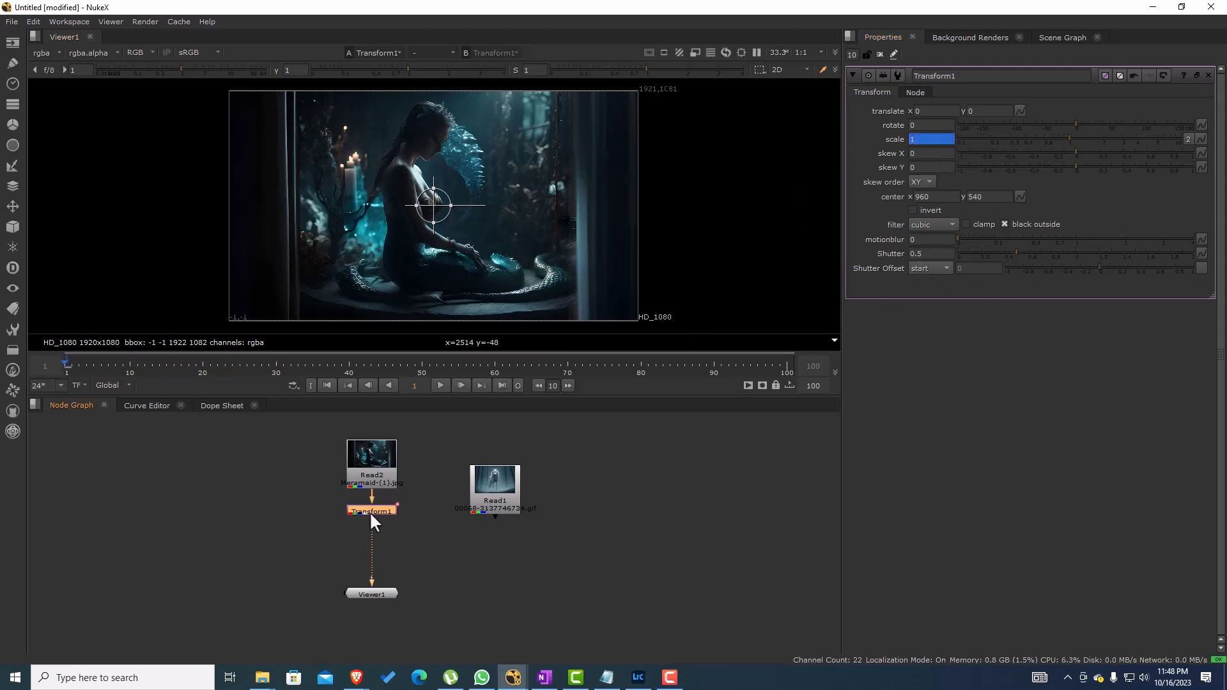
Step: Set the Transform node's scale to 1.95 at frame 60 and play the zoom animation from the start
left_click(494, 363)
left_click_drag(1072, 136, 1101, 136)
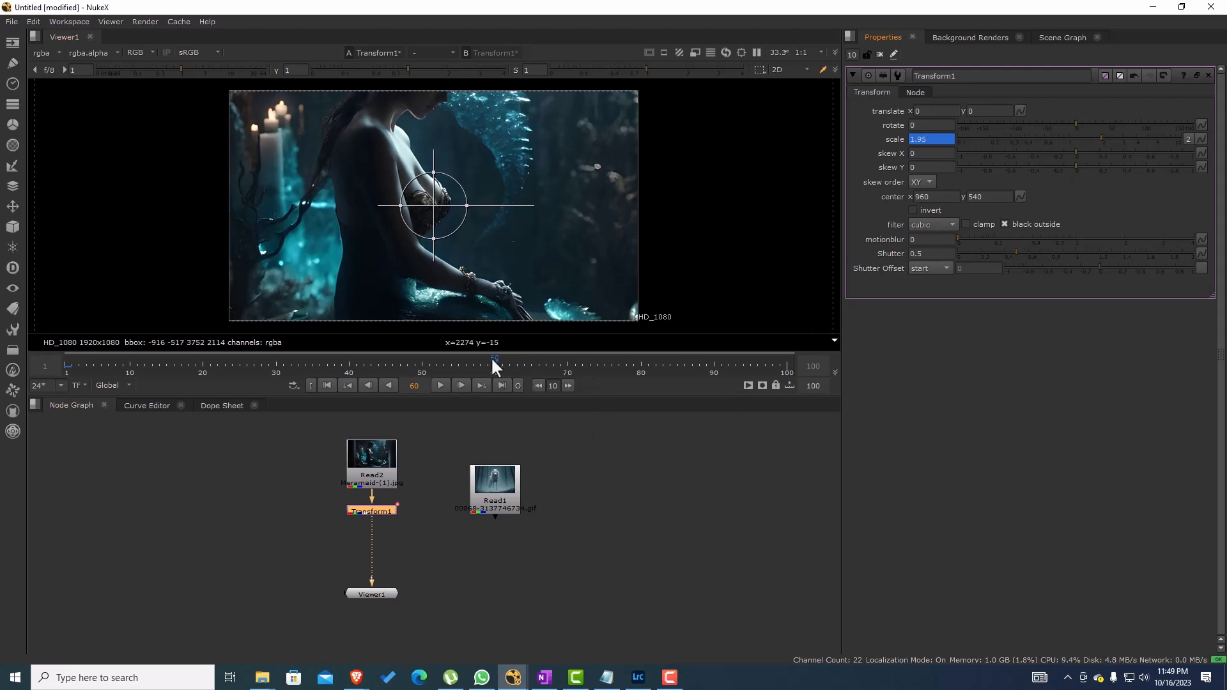
left_click_drag(489, 359, 8, 361)
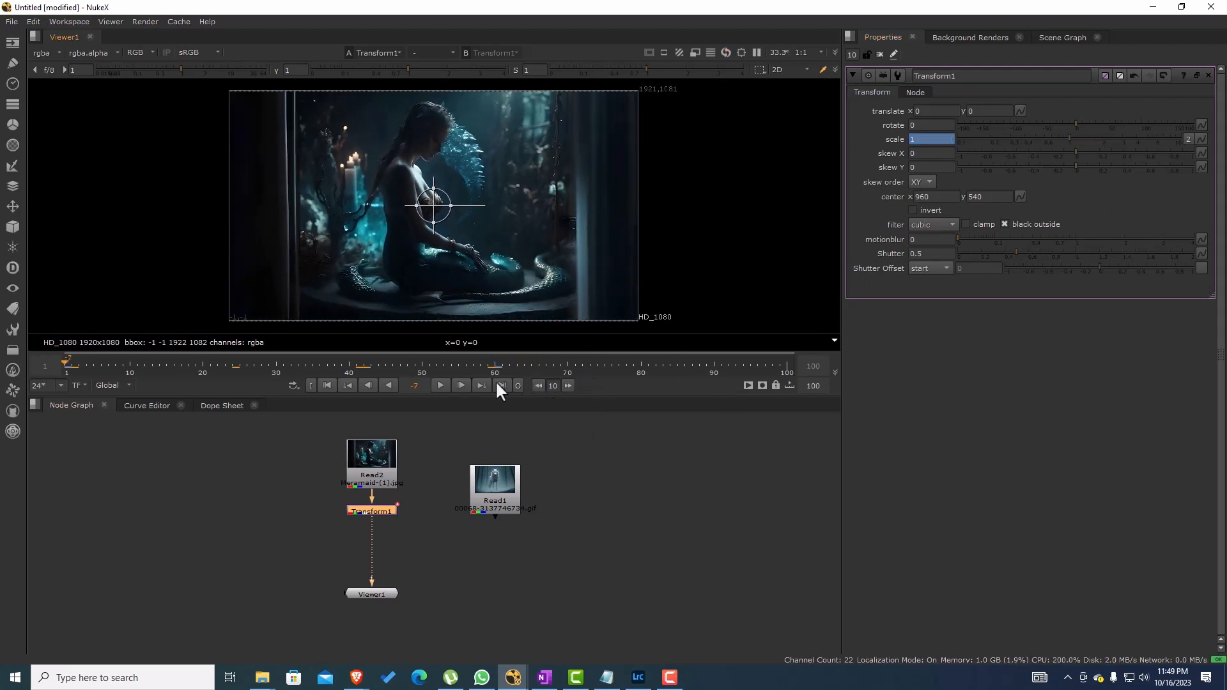
left_click(69, 364)
left_click(435, 384)
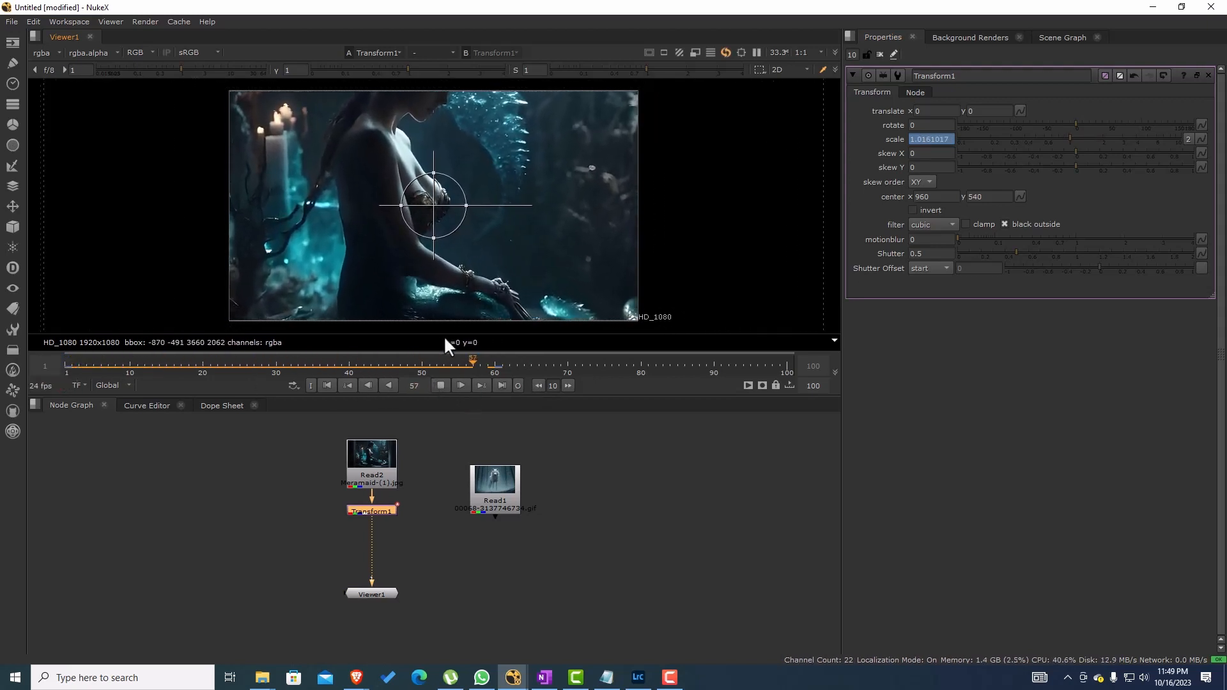
left_click(440, 385)
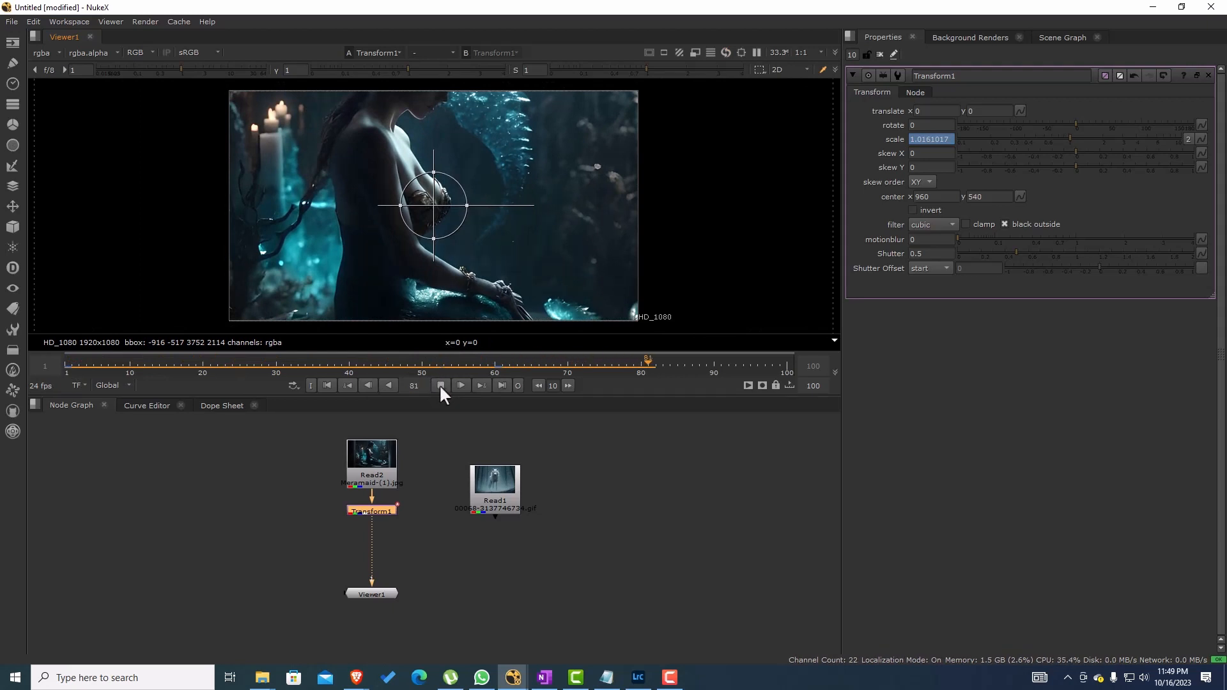
Step: Insert a ColorCorrect node after the Transform node, space it slightly lower, and show its color correction settings
left_click(385, 508)
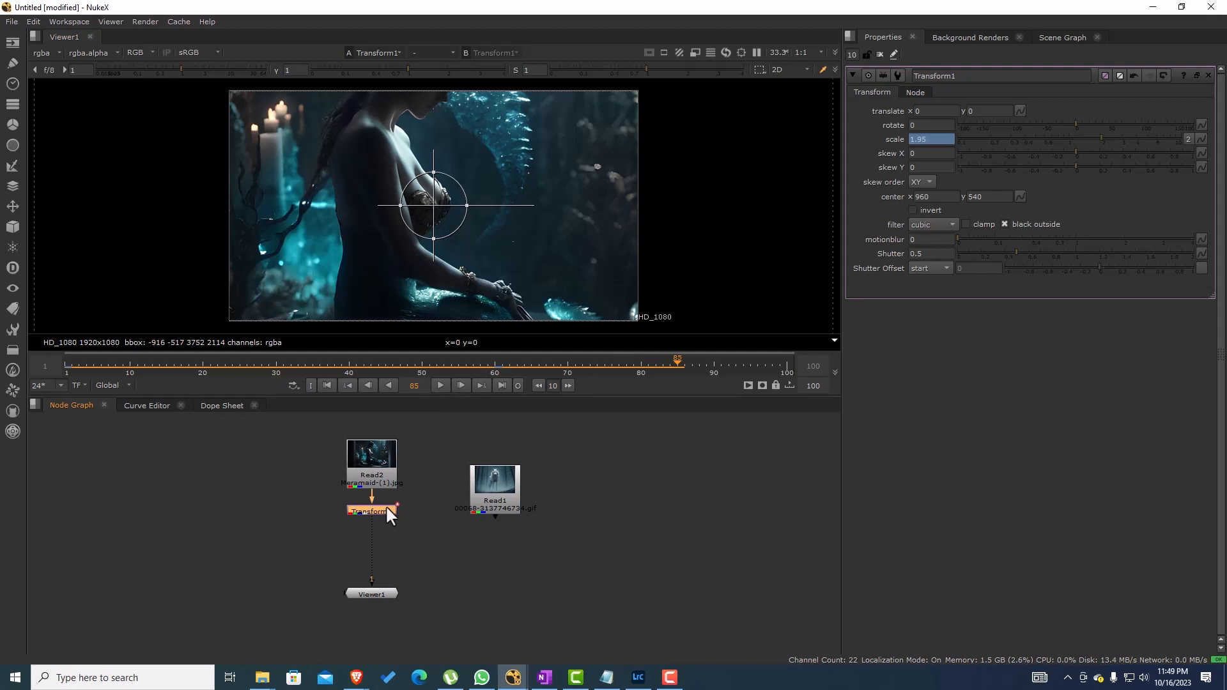
key("c")
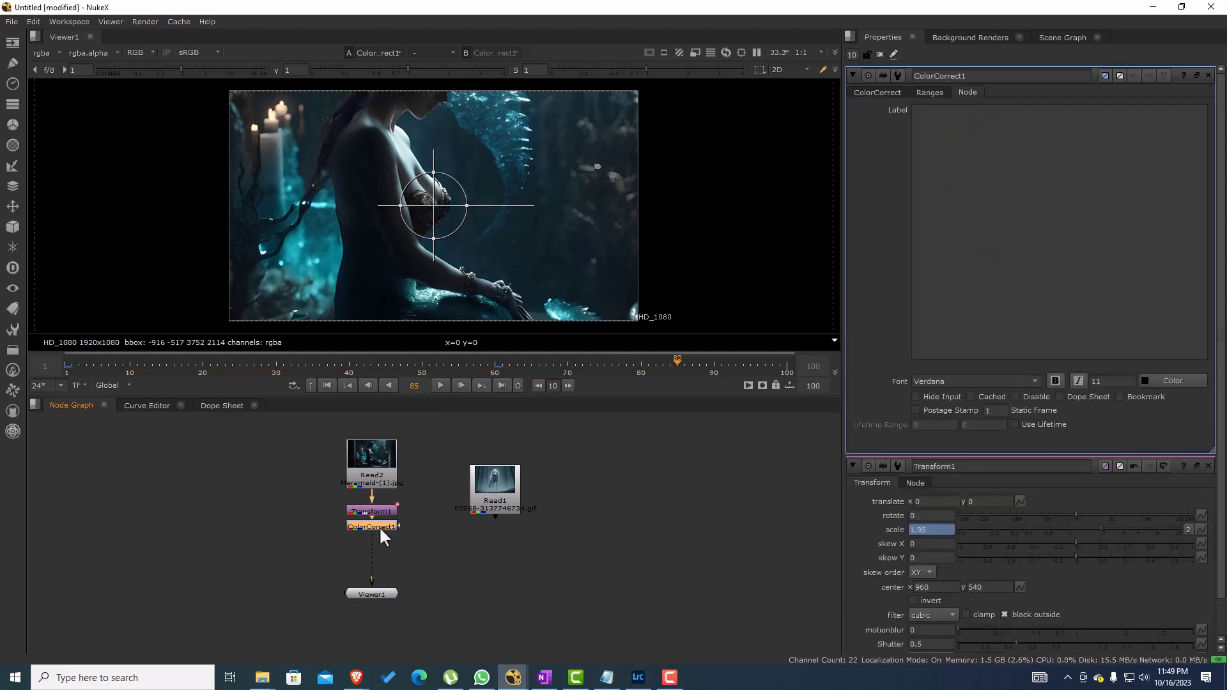
left_click_drag(380, 536, 381, 540)
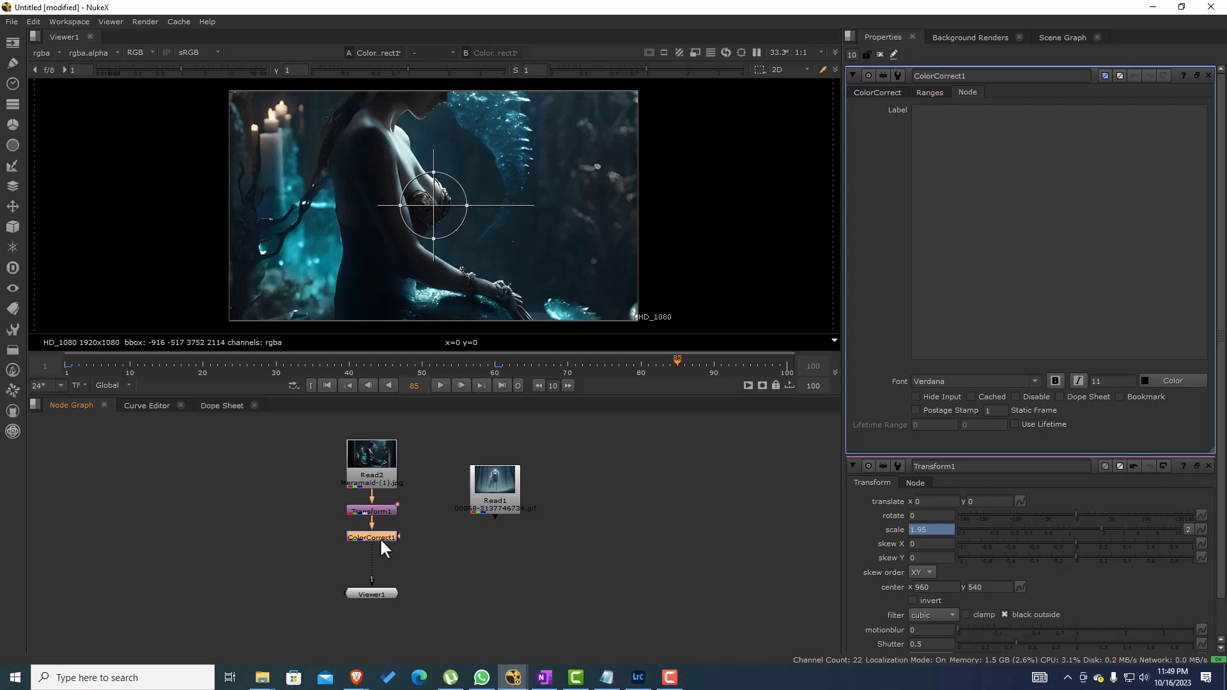
left_click_drag(259, 371, 100, 350)
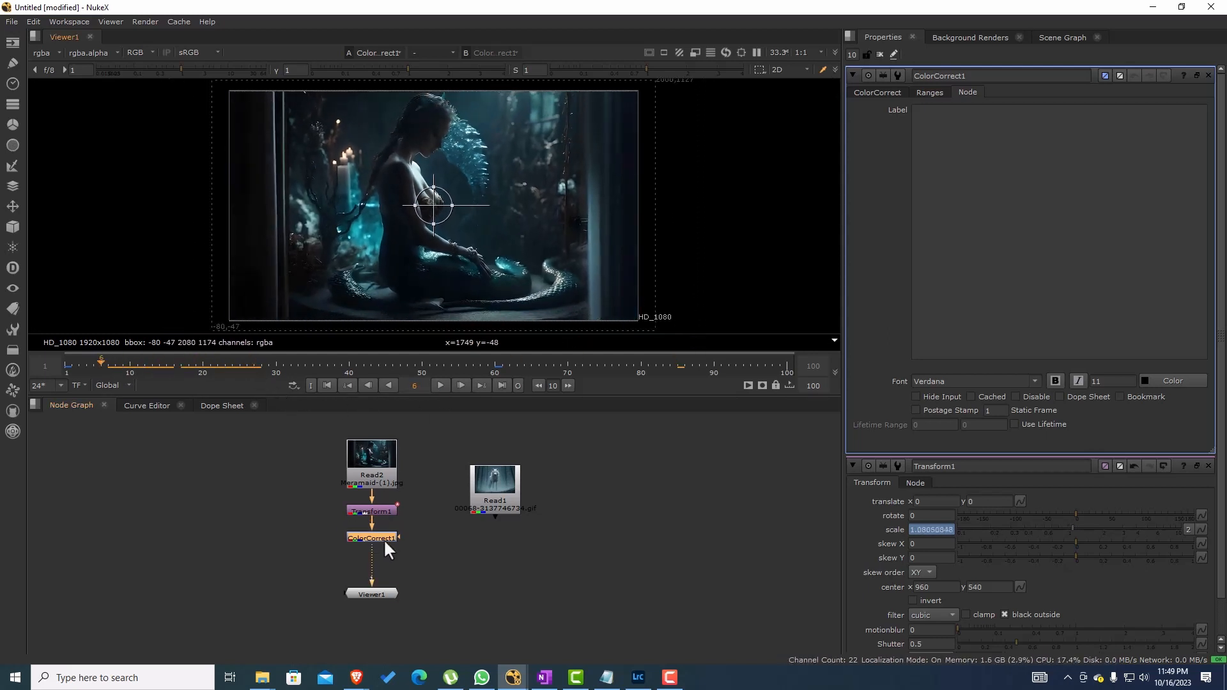
left_click(883, 95)
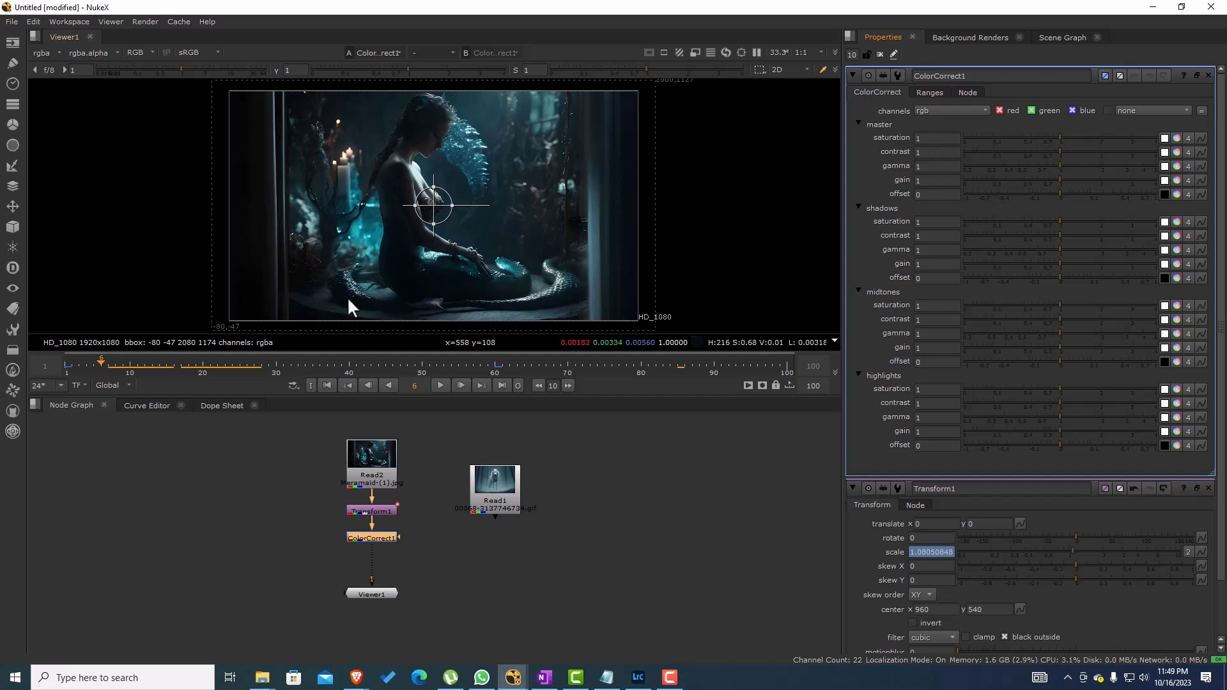
Step: Set a keyframe for the ColorCorrect node's master saturation of 1 at frame 1
left_click(327, 386)
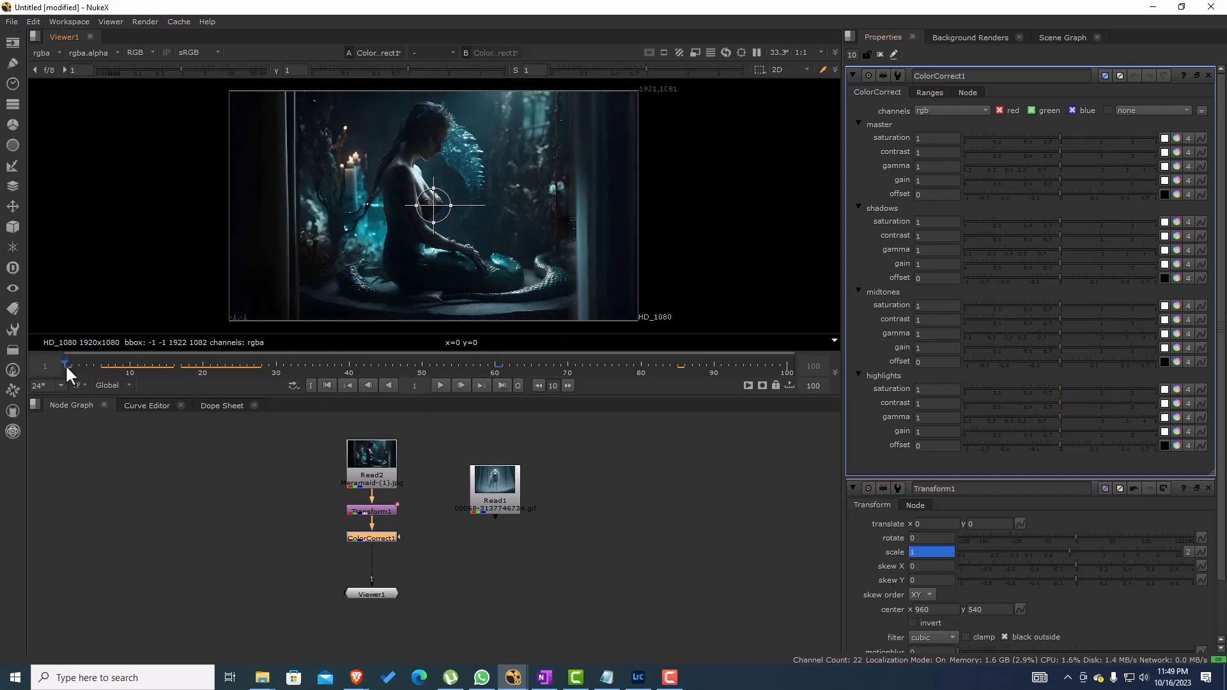
right_click(923, 138)
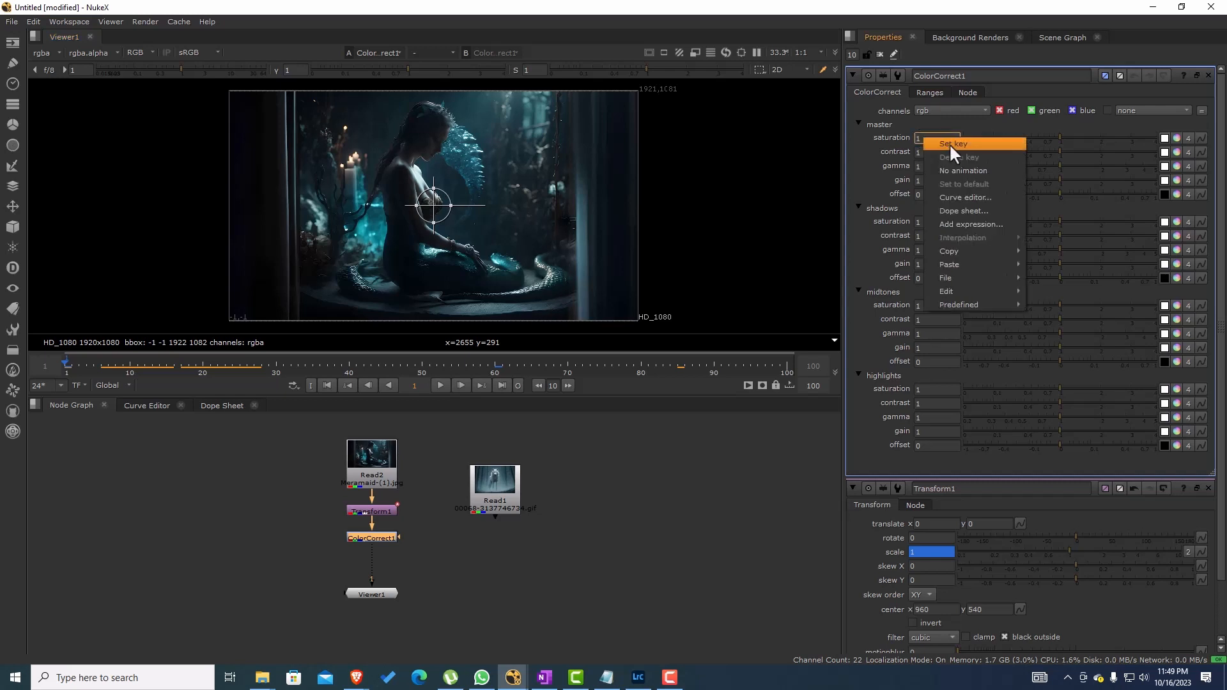
left_click(948, 143)
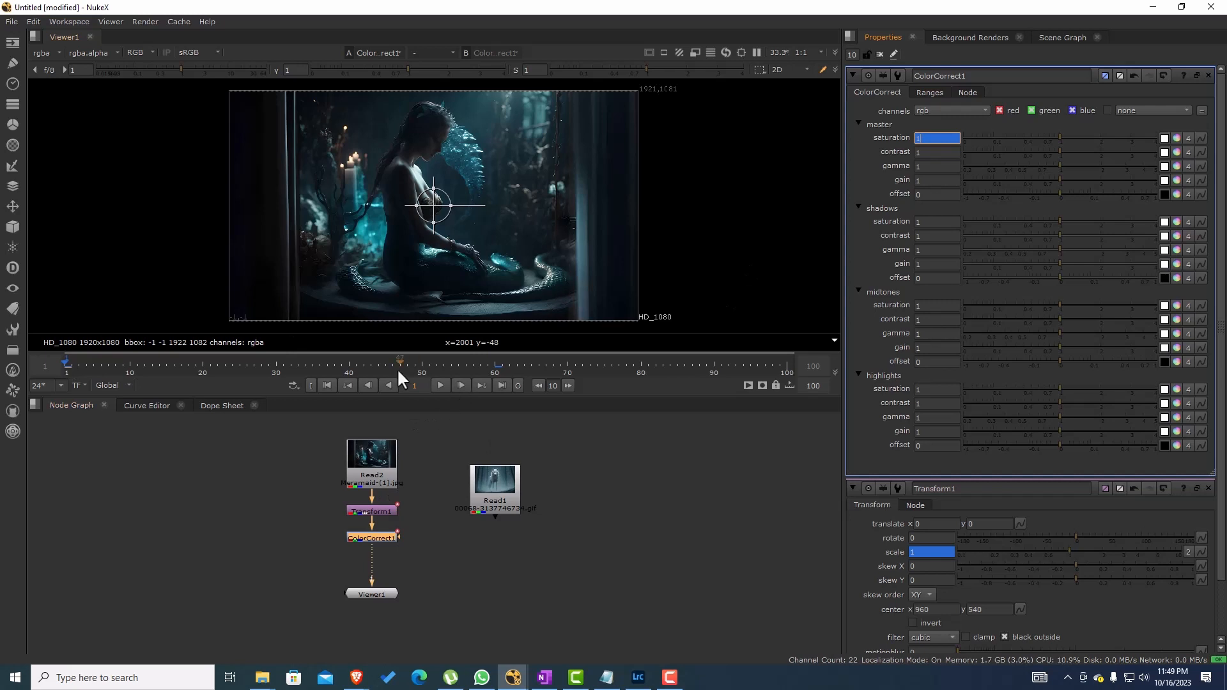
Step: Set the master saturation to 0 at frame 50 and play the desaturating zoom from frame 1
left_click(420, 363)
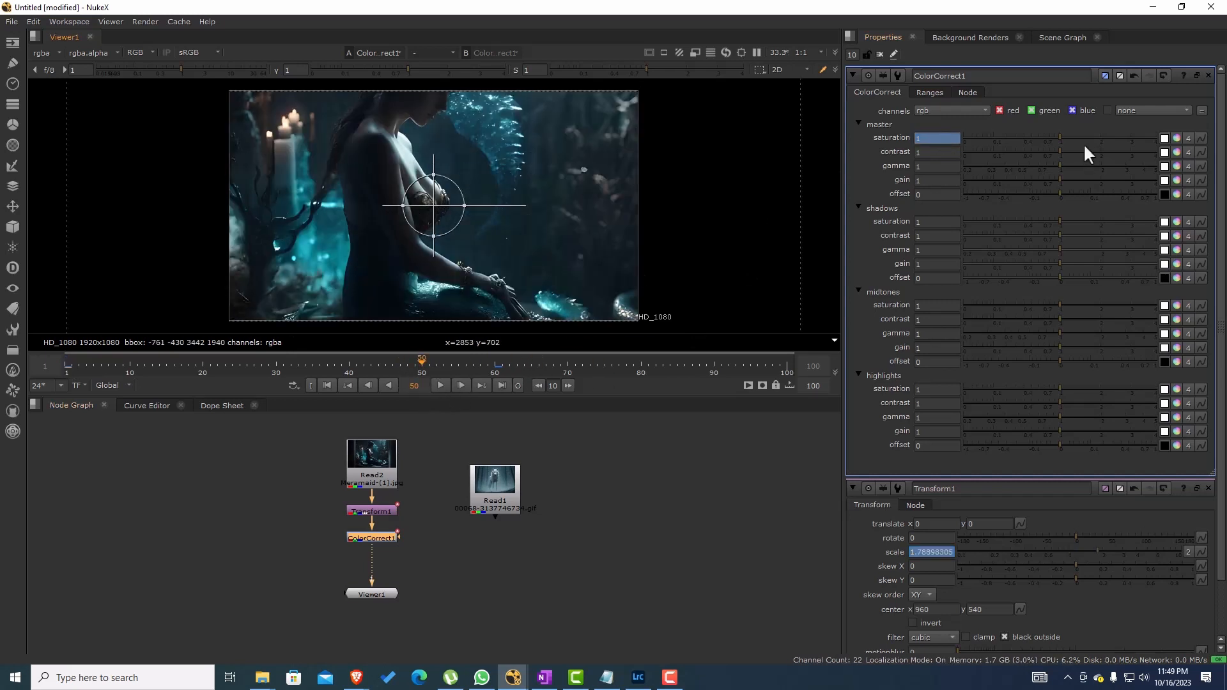
left_click_drag(1056, 136, 950, 143)
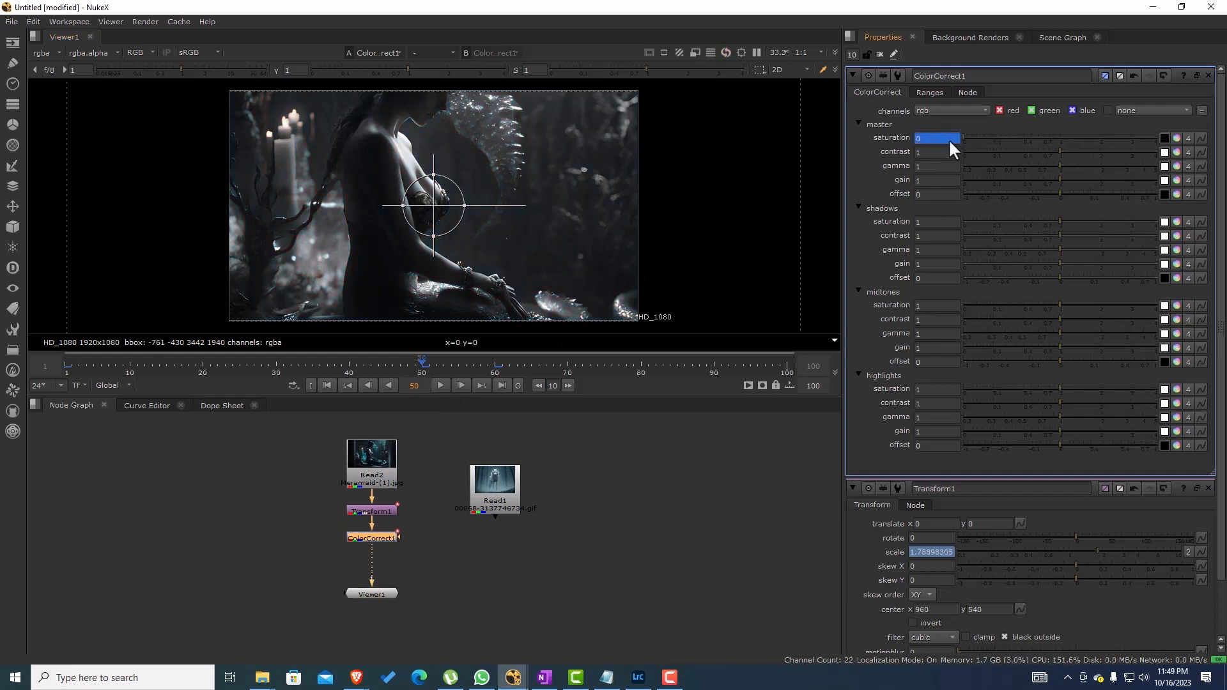
left_click_drag(424, 358, 59, 366)
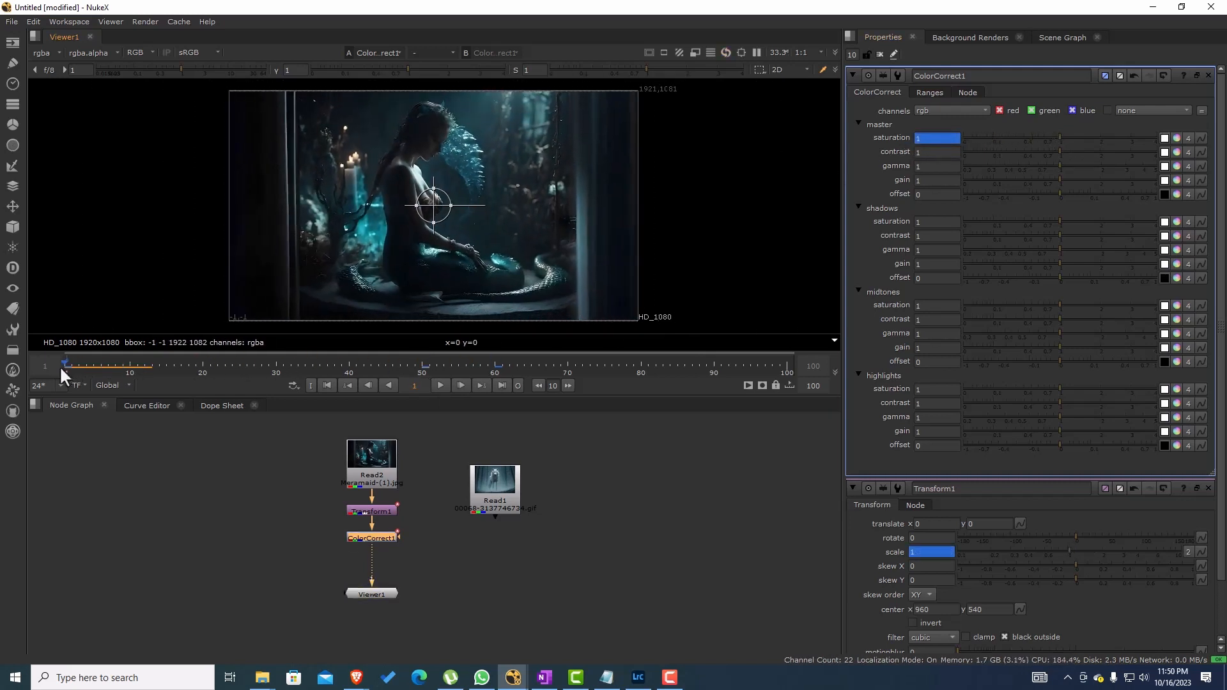
left_click(440, 385)
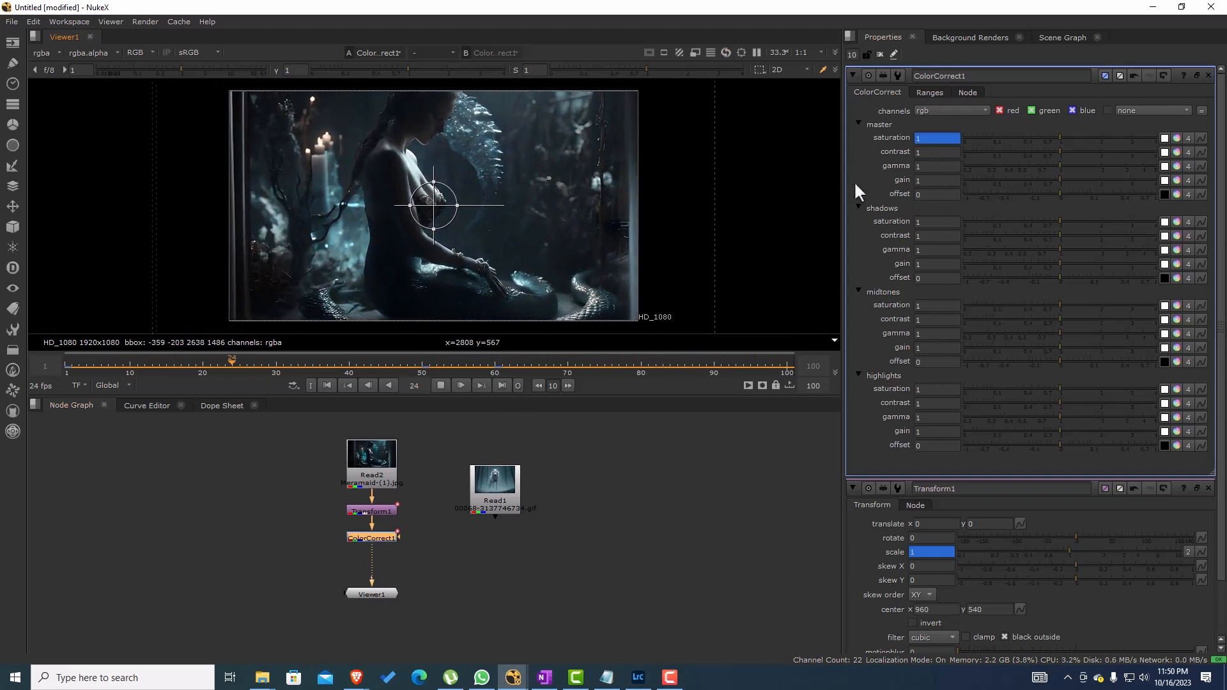
left_click(631, 453)
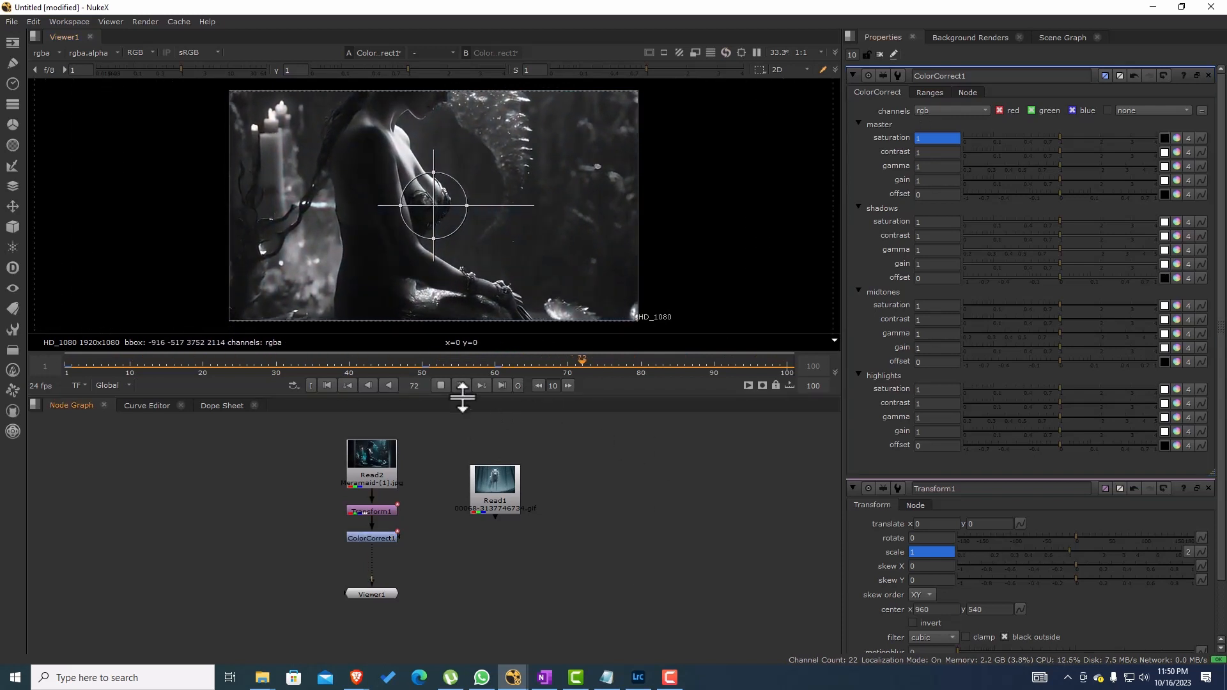
left_click(441, 385)
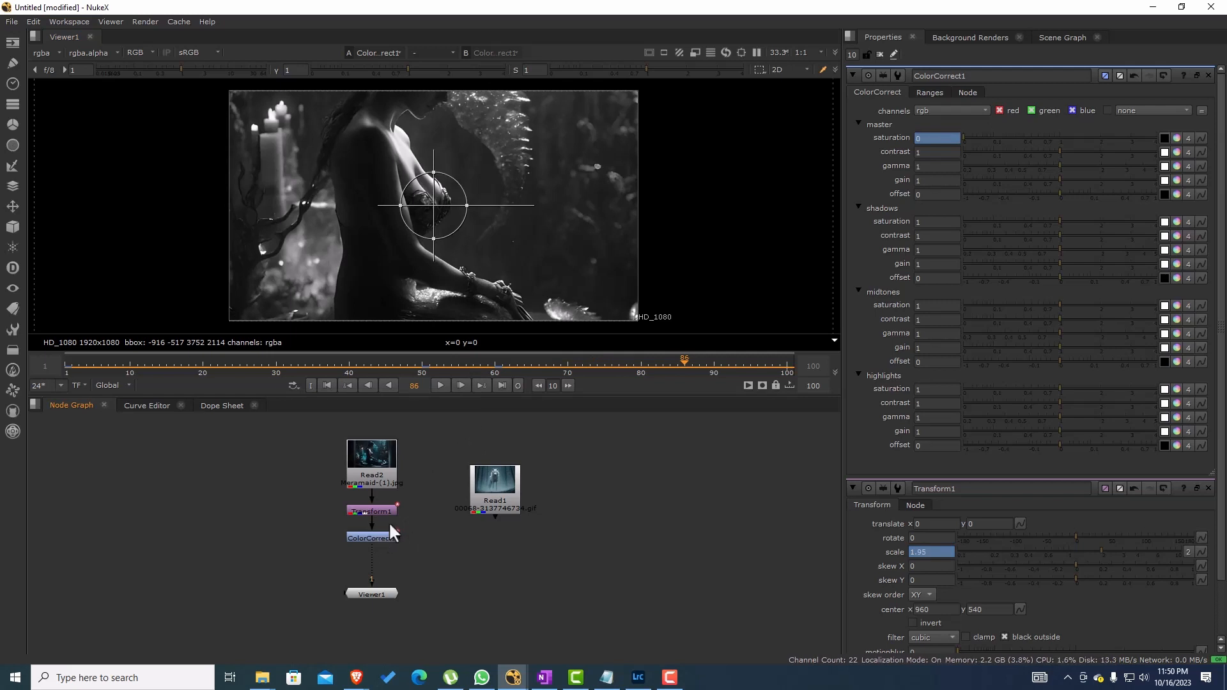
Step: Check the Read1 wolf image in the viewer, and return the viewer to the ColorCorrect node's output
left_click(372, 465)
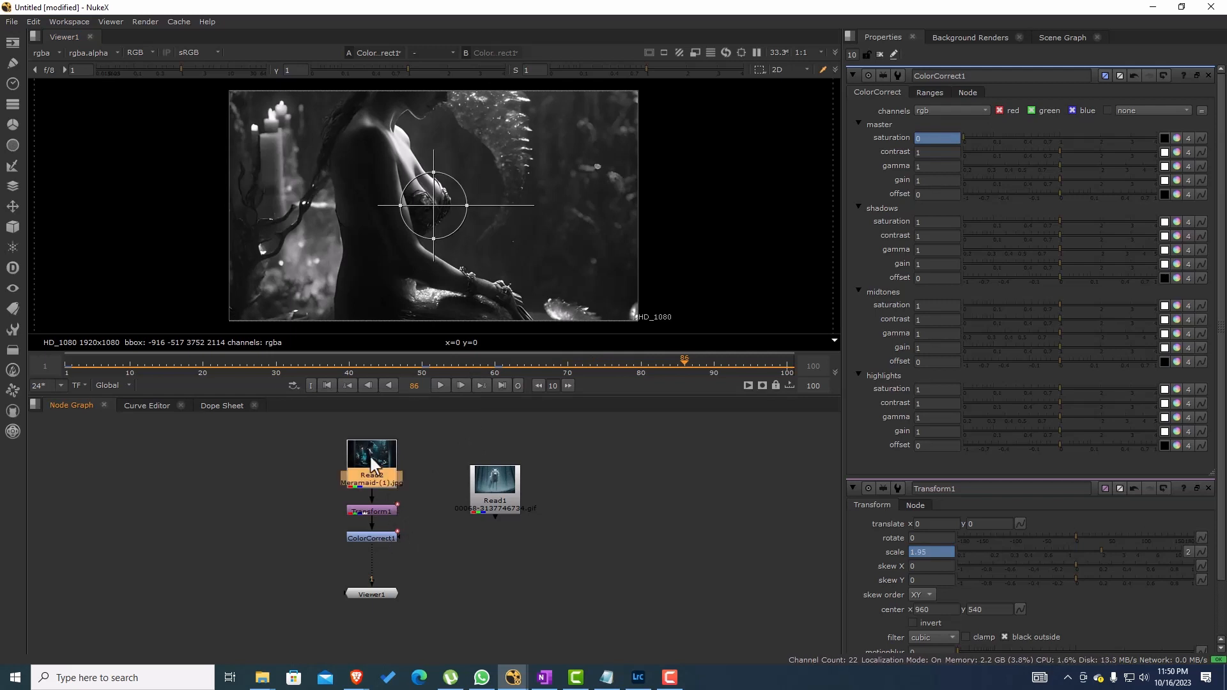
left_click(497, 493)
key("2")
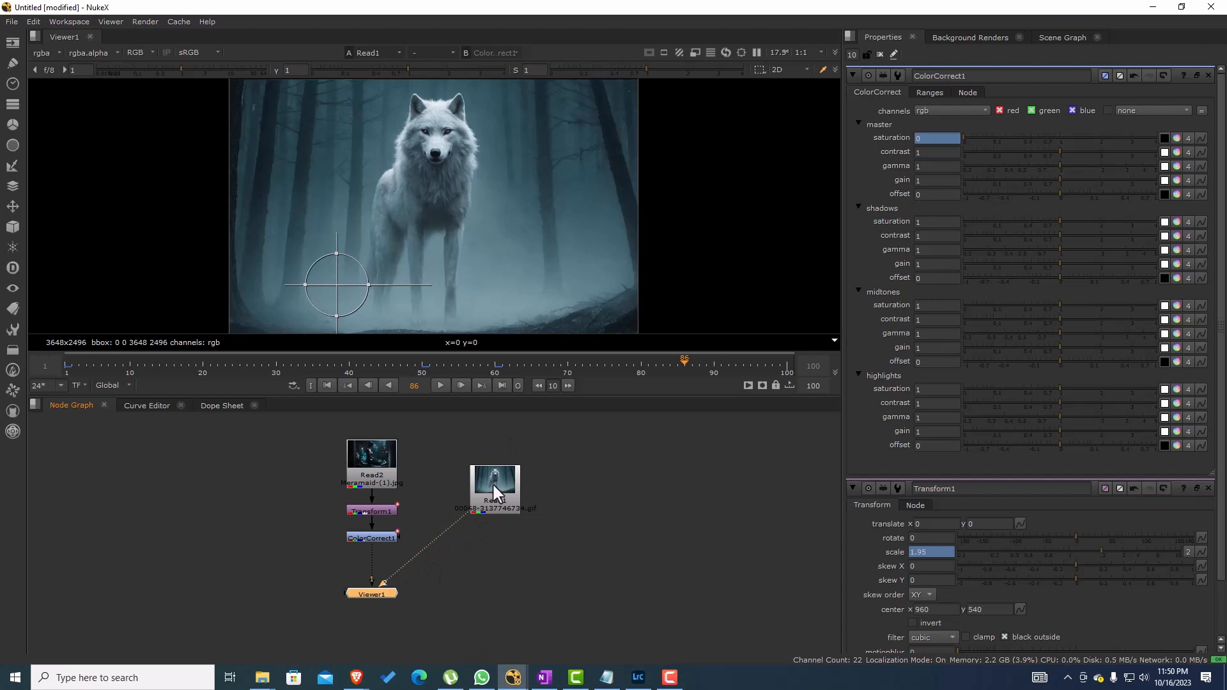
left_click_drag(387, 586, 508, 536)
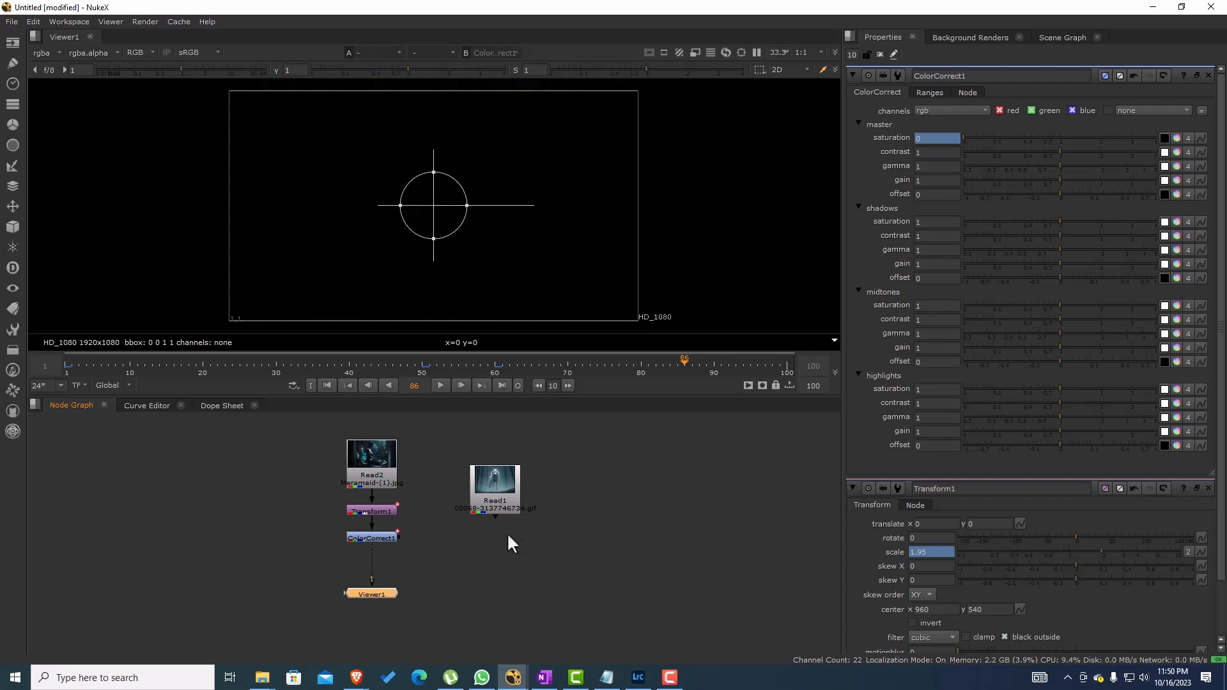
left_click(368, 540)
key("1")
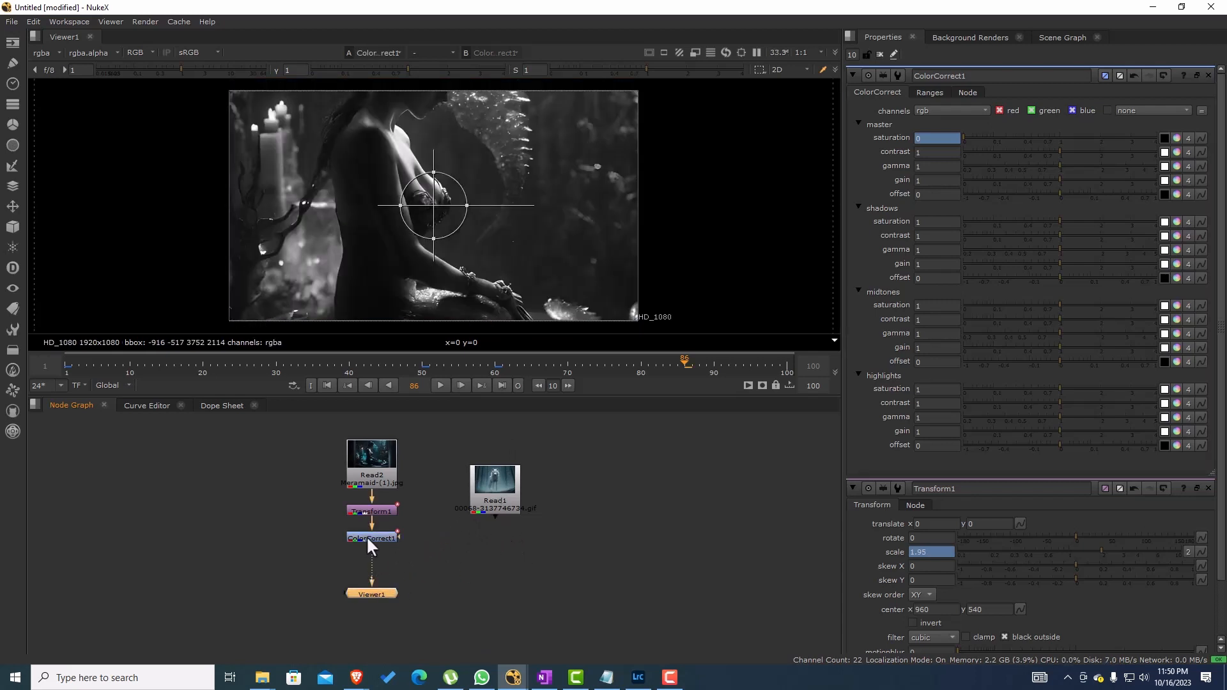
Step: Review the saturation and scale keyframes in the Dope Sheet without the unconnected Read1, and open the Curve Editor
left_click_drag(348, 359, 196, 372)
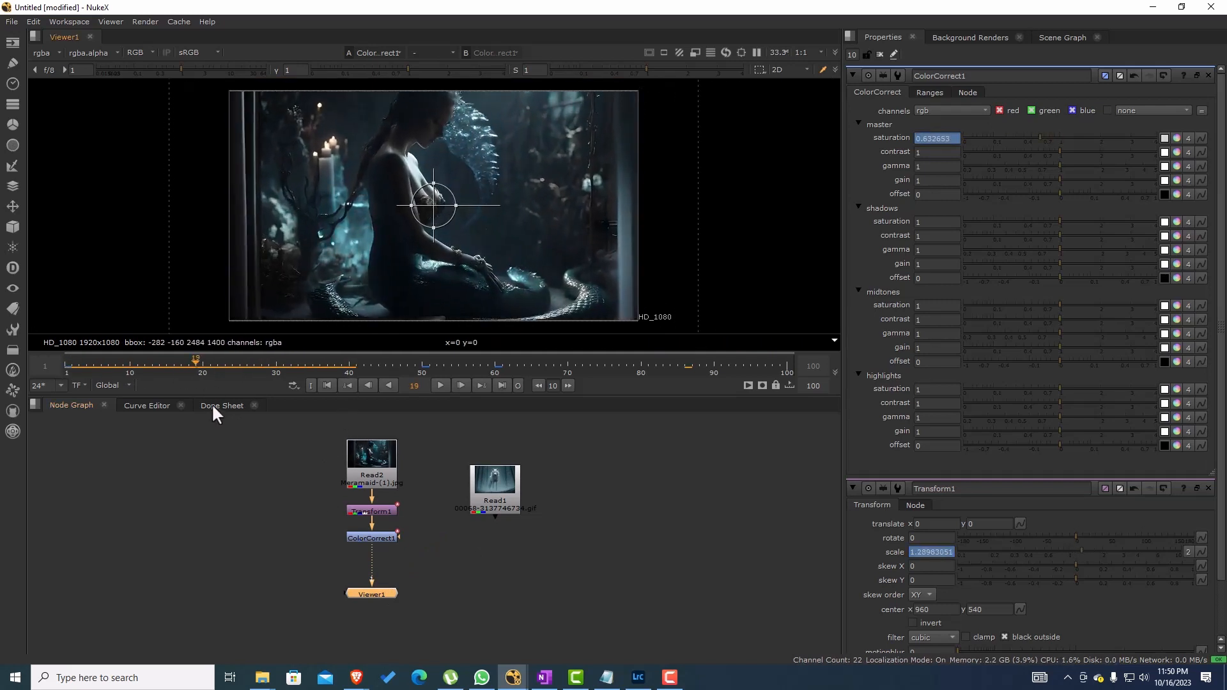
left_click(212, 407)
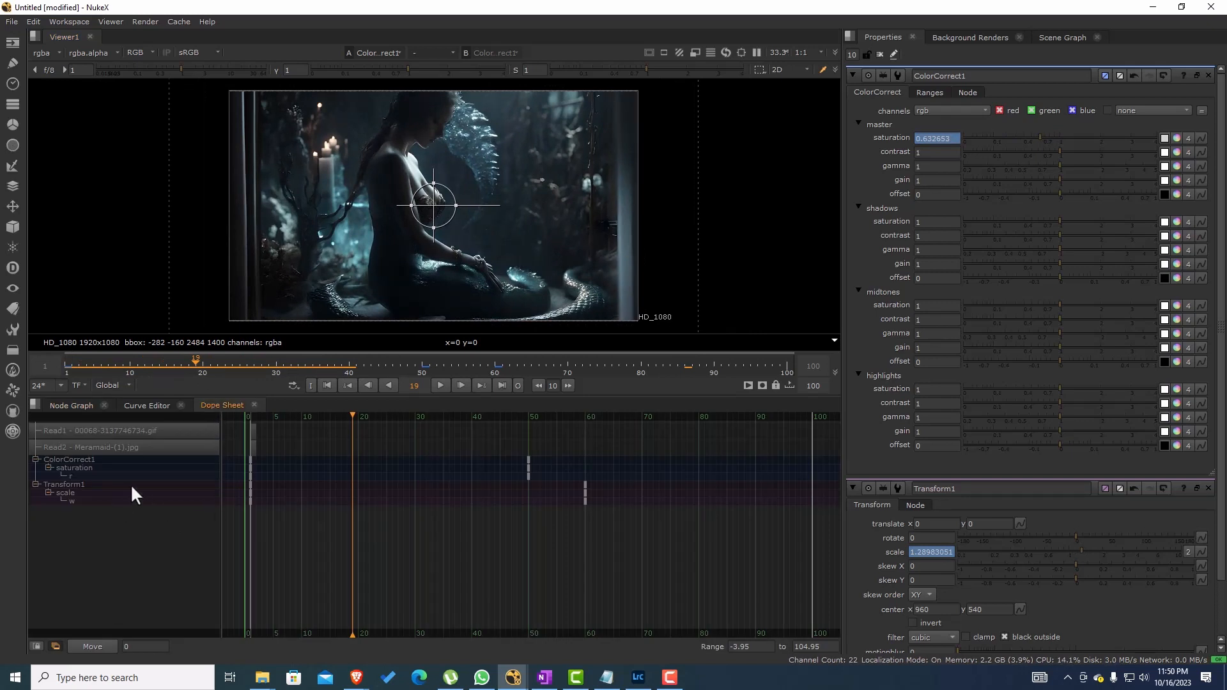
left_click(56, 647)
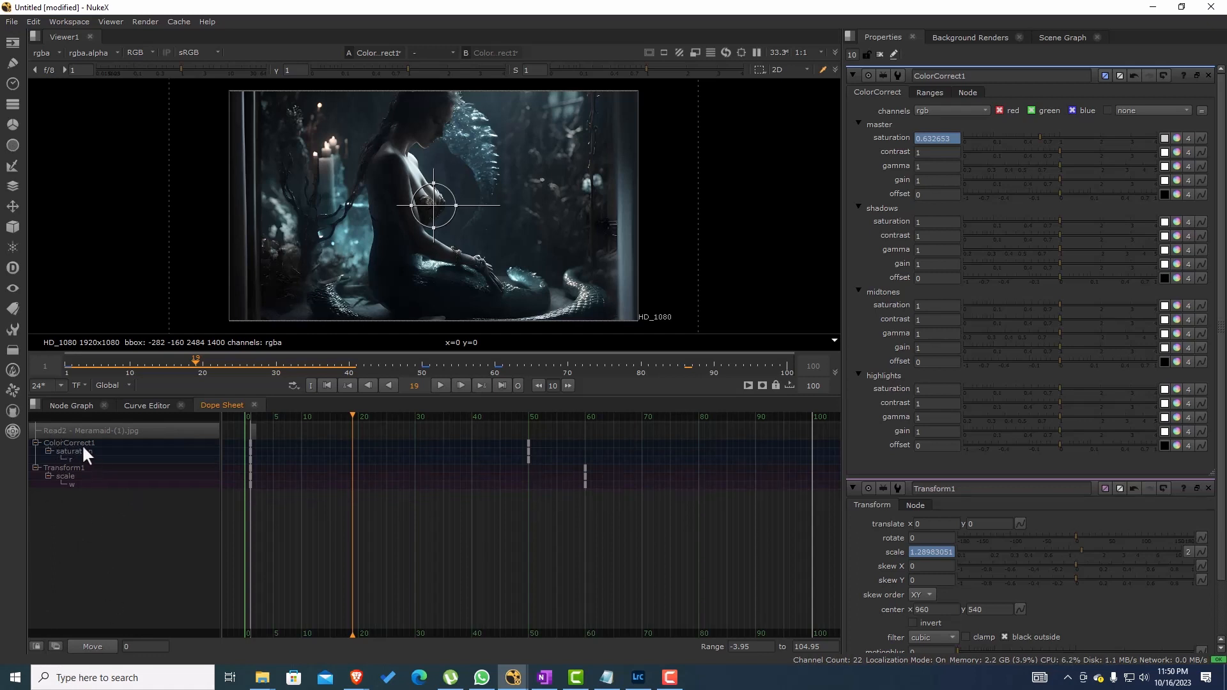
left_click(74, 409)
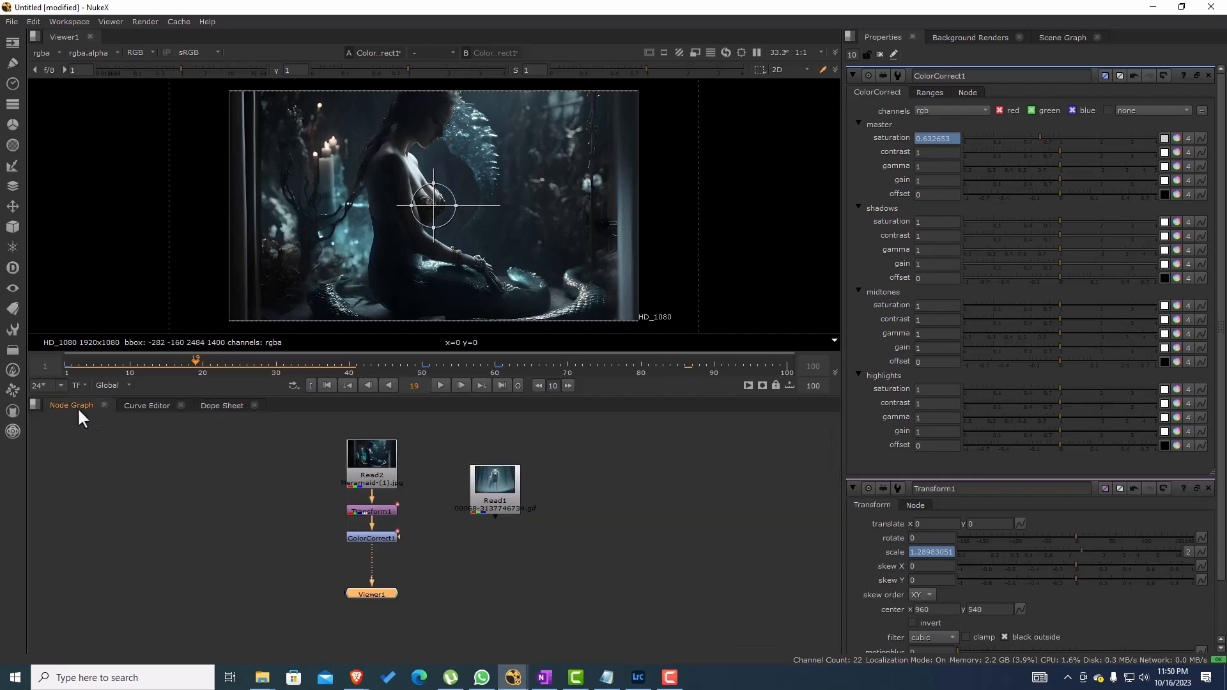
left_click(129, 409)
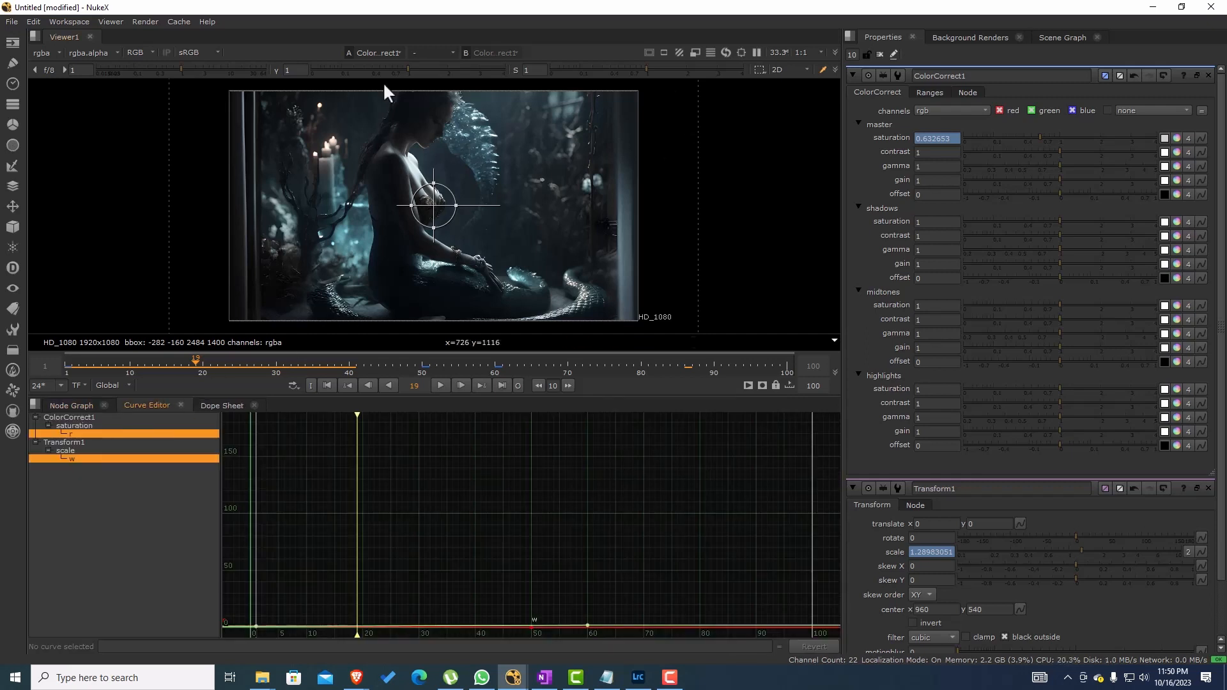
Step: Split the viewer pane horizontally and dock the Node Graph in the new pane, with the node tree in view
right_click(119, 34)
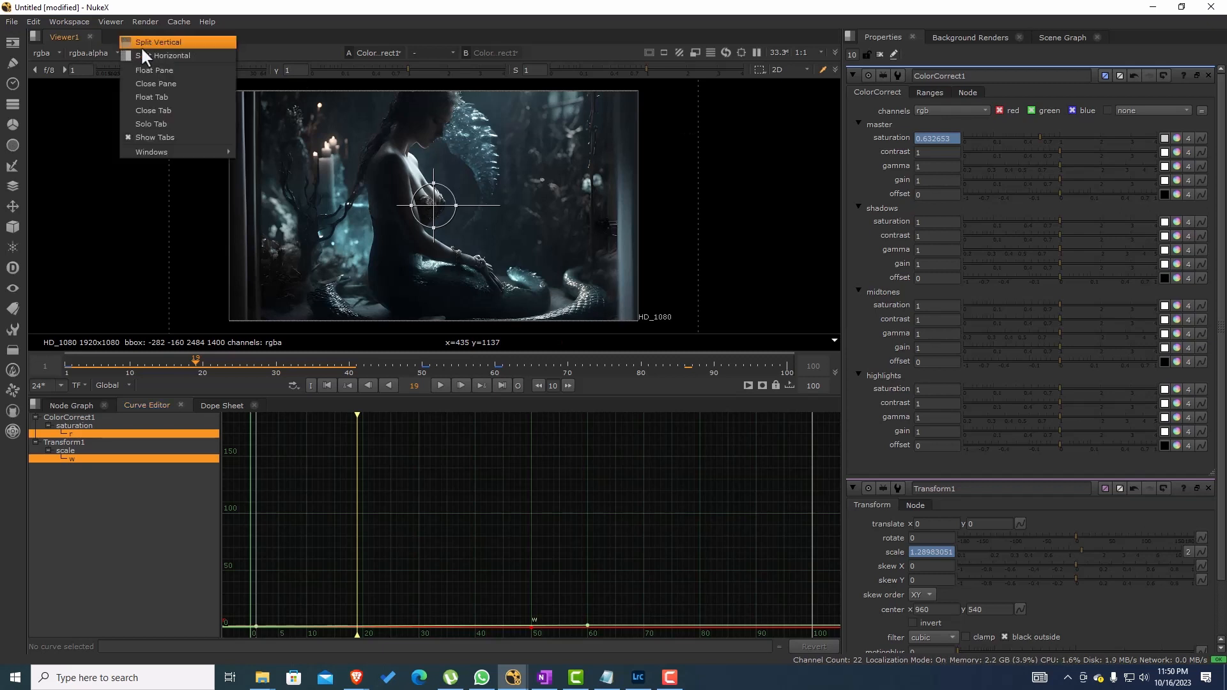
left_click(143, 57)
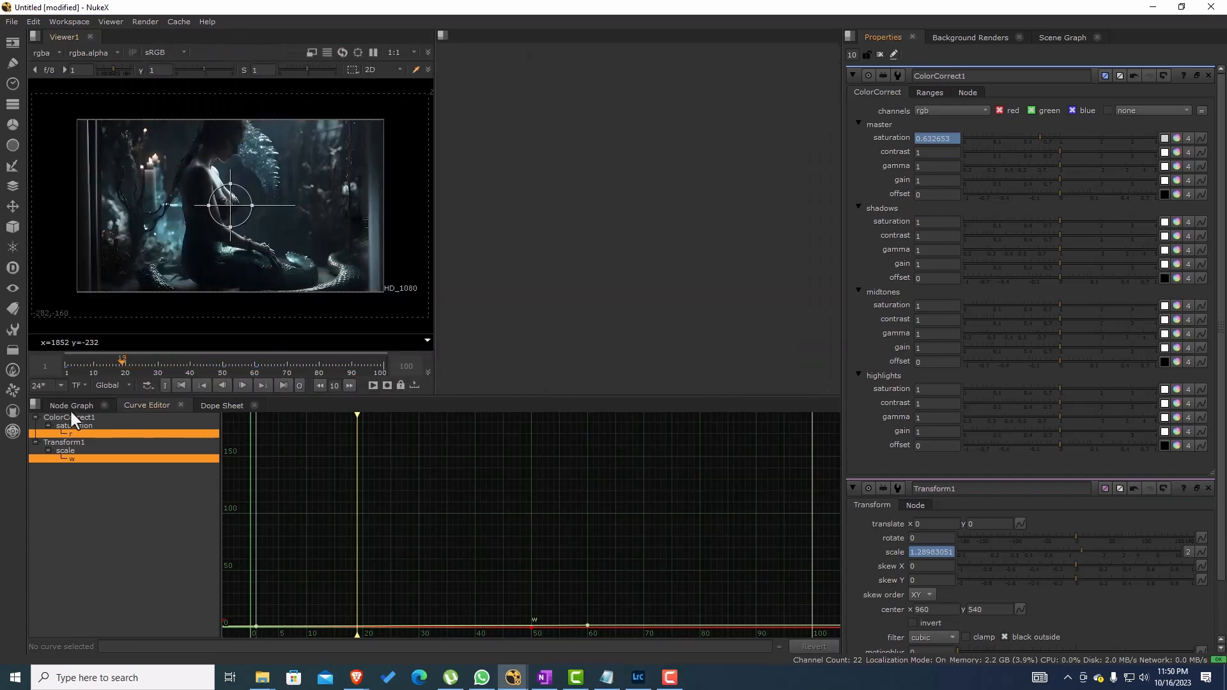
left_click_drag(70, 409, 517, 146)
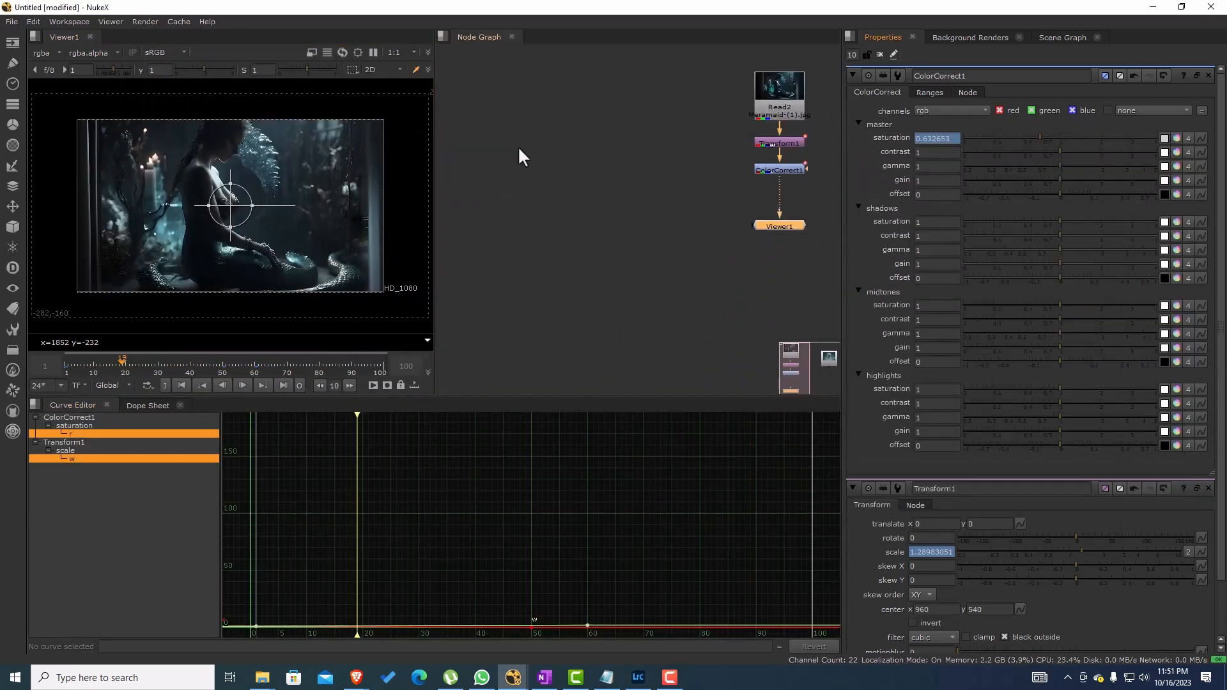
left_click(663, 171)
left_click_drag(662, 179, 506, 244)
scroll(504, 233, "up", 3)
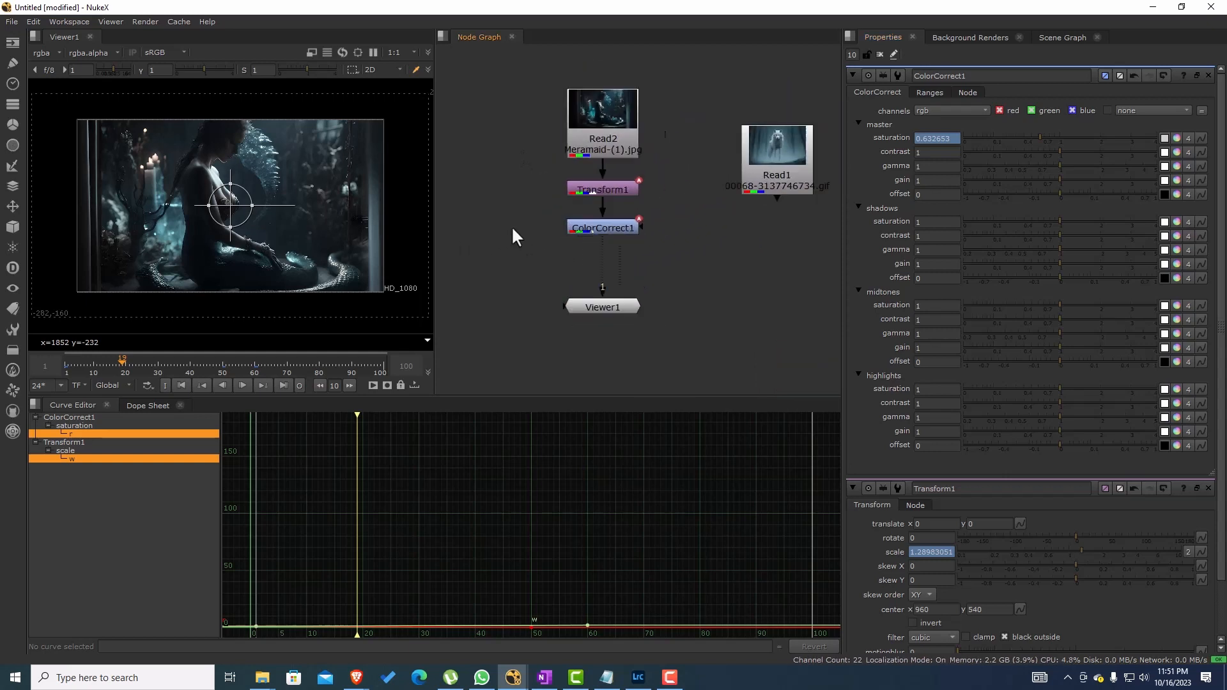
scroll(659, 221, "up", 2)
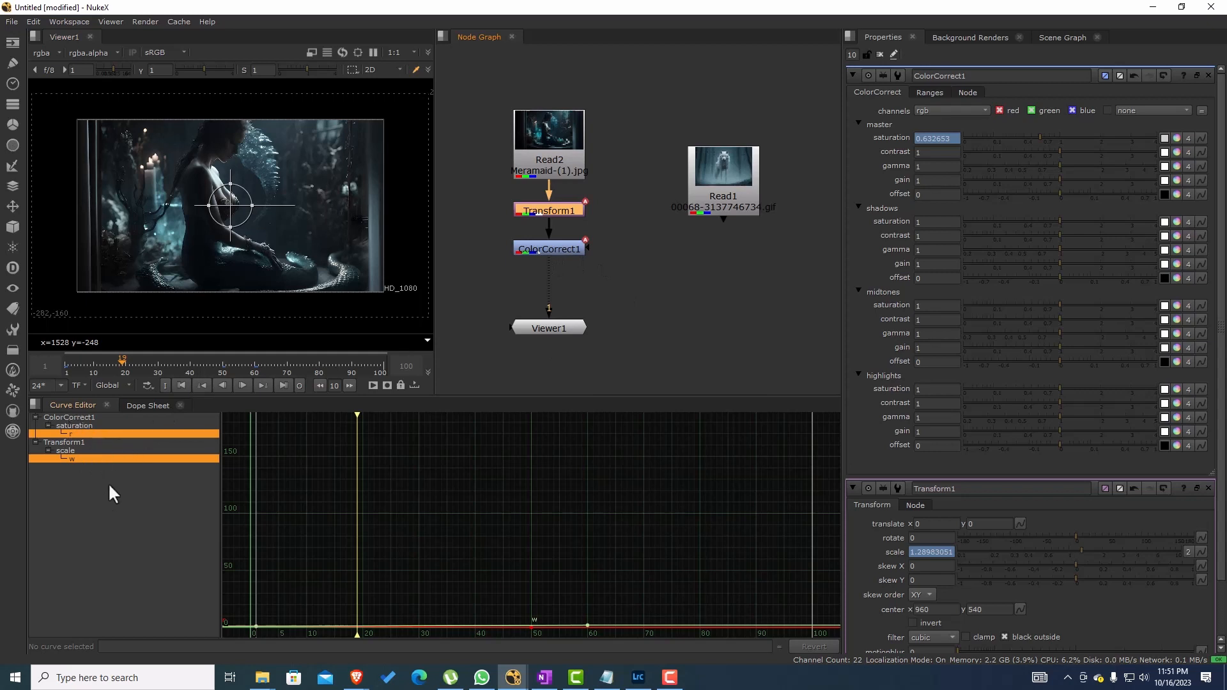
Step: Inspect the saturation and scale key ranges in the Dope Sheet, and scrub to frame 65 and back to frame 26
left_click(151, 406)
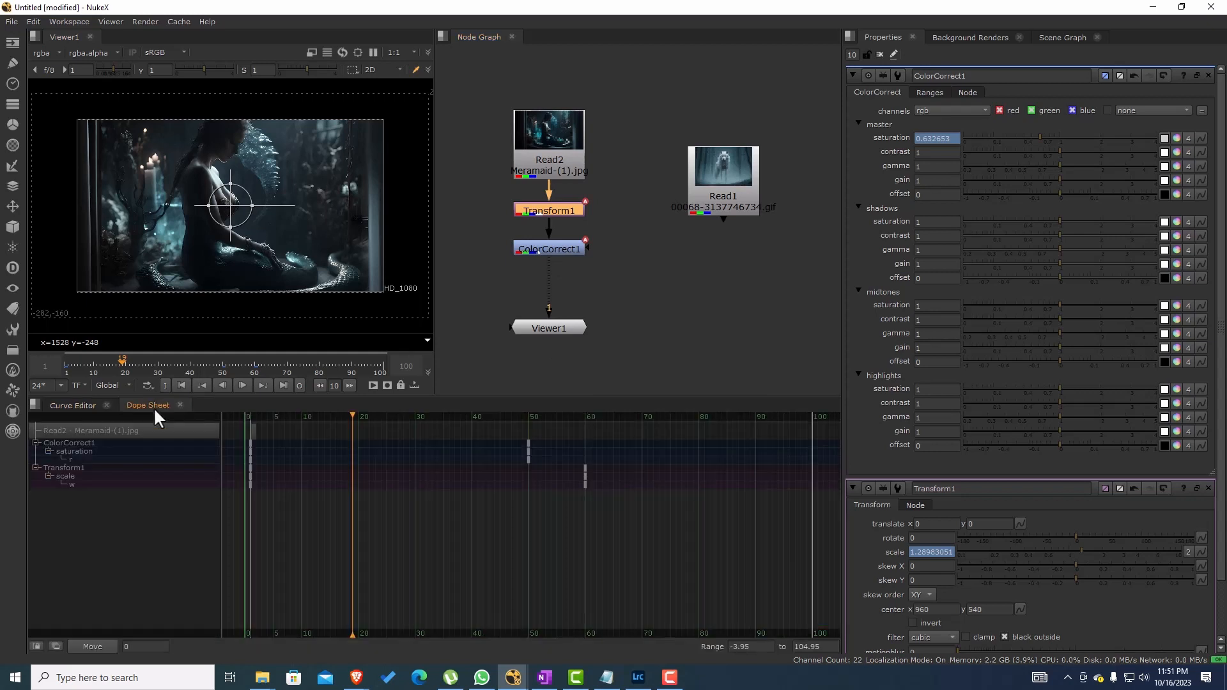
left_click(72, 447)
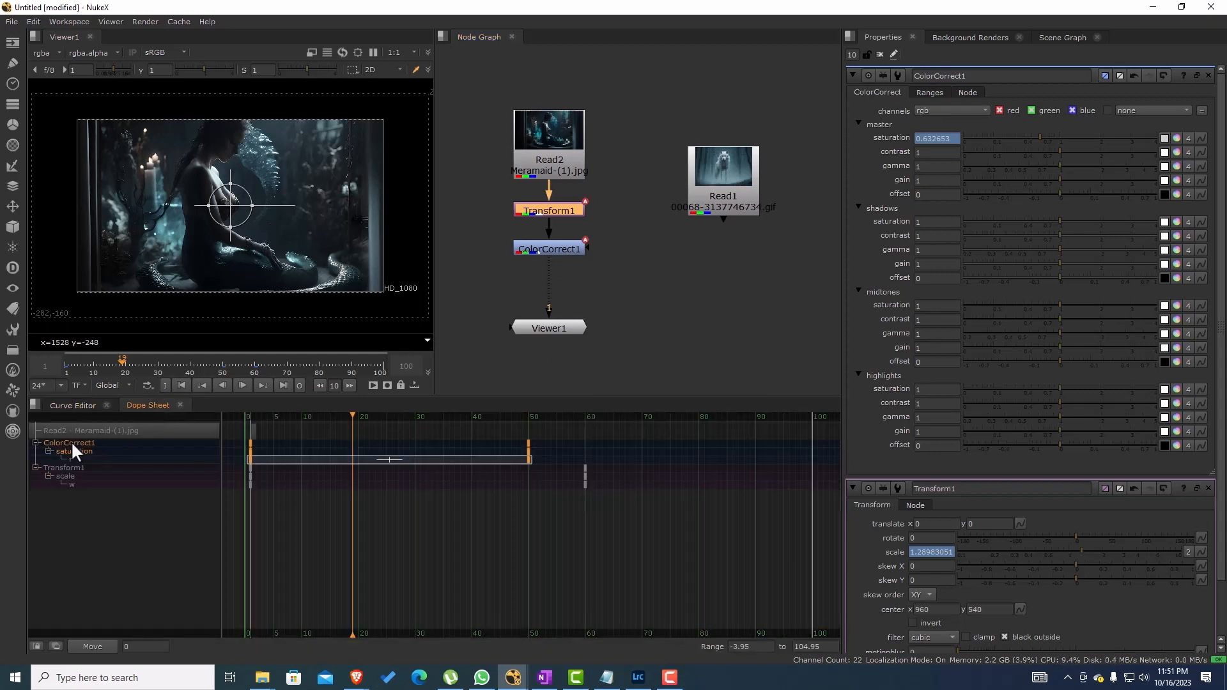
left_click(74, 473)
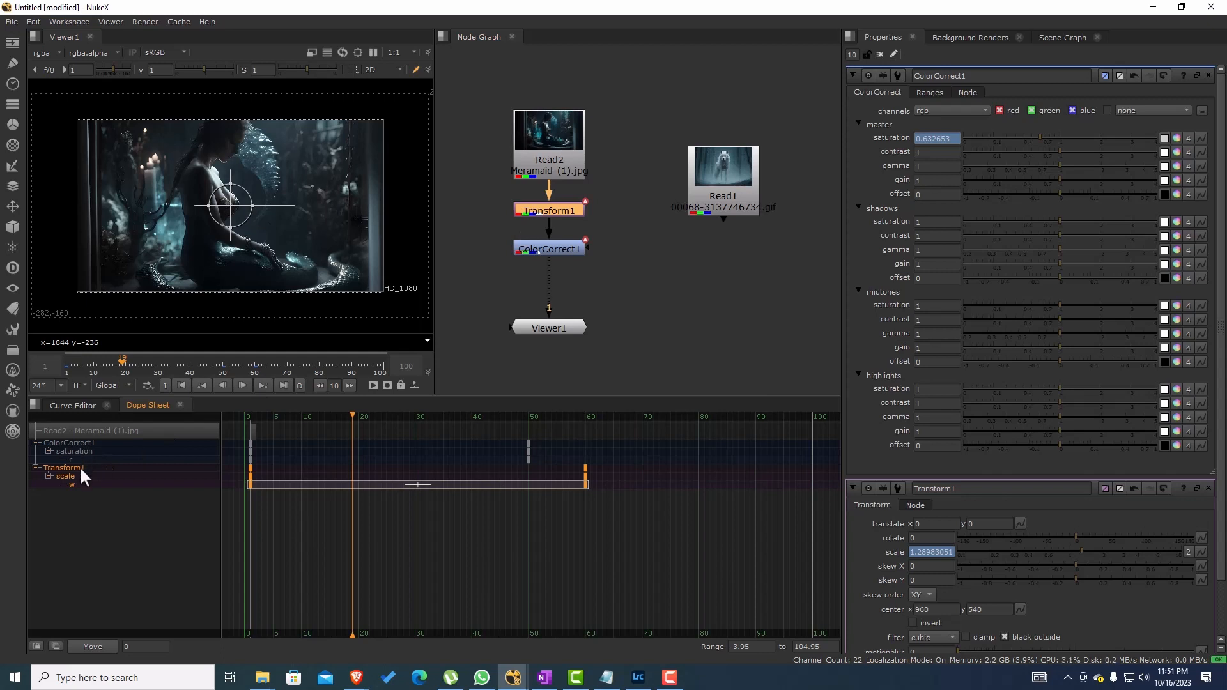
left_click(441, 546)
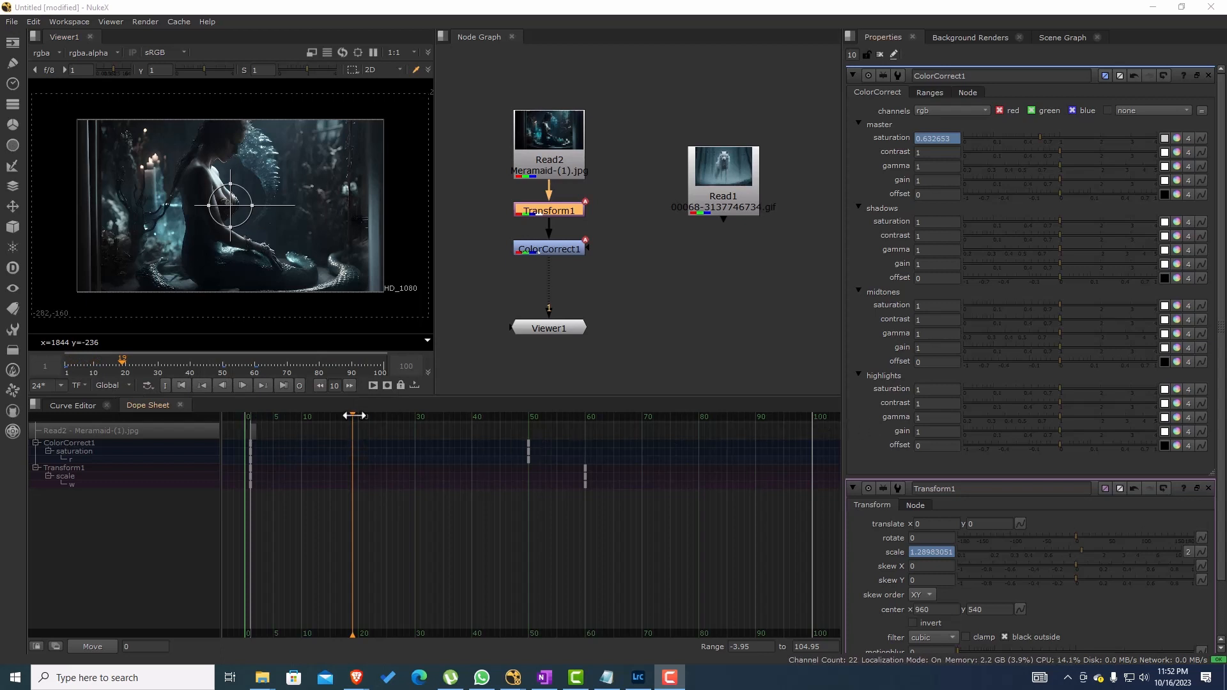
left_click_drag(353, 415, 614, 418)
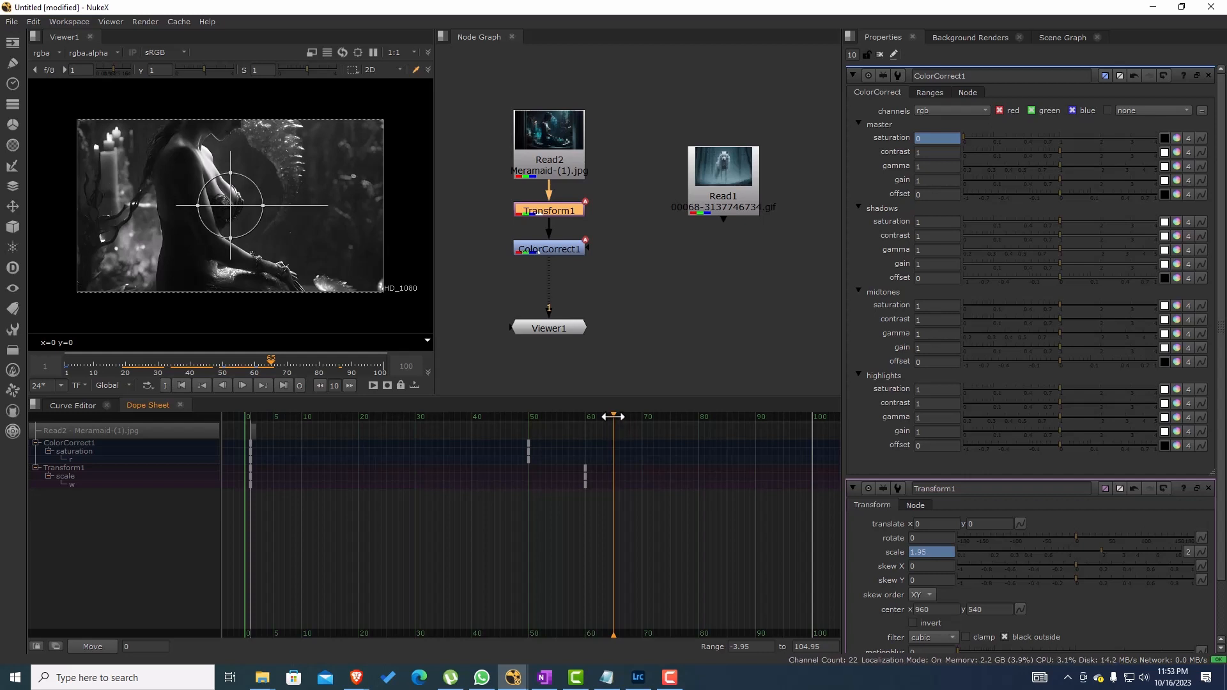
mouse_move(613, 416)
left_mouse_down()
mouse_move(624, 416)
mouse_move(326, 438)
mouse_move(390, 442)
left_mouse_up()
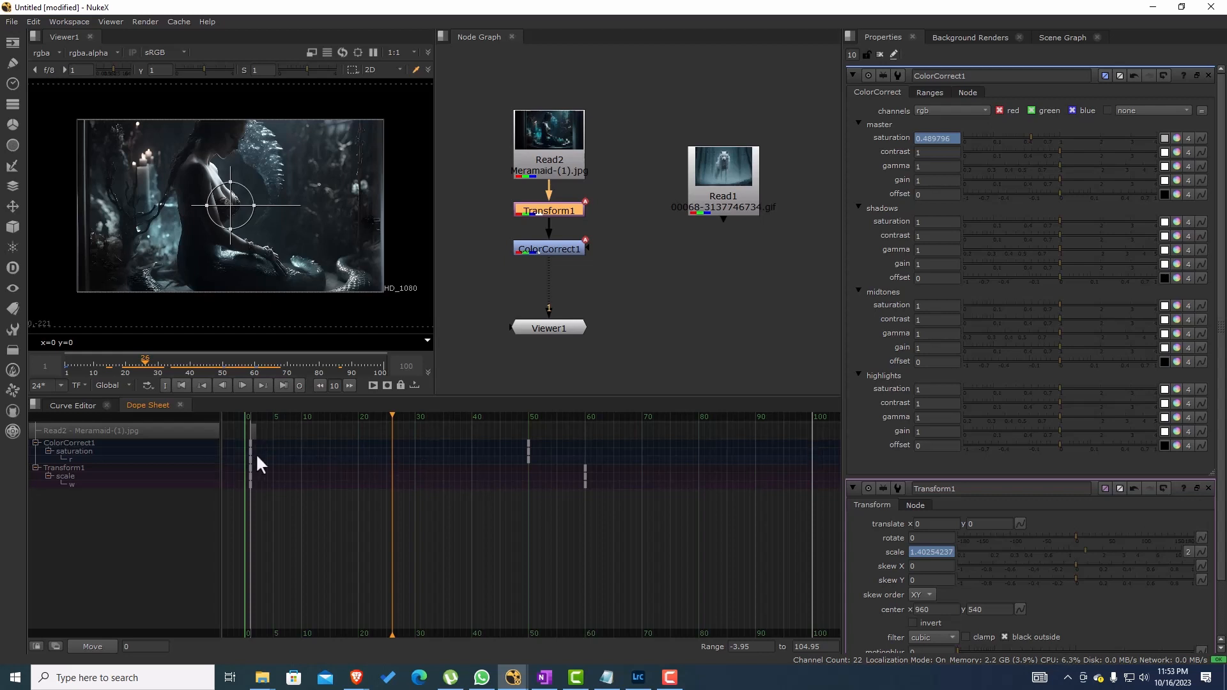
Step: Highlight ColorCorrect1's and Transform1's keyframes in turn in the Dope Sheet, and check the individual end keys at frames 60 and 50
left_click(90, 446)
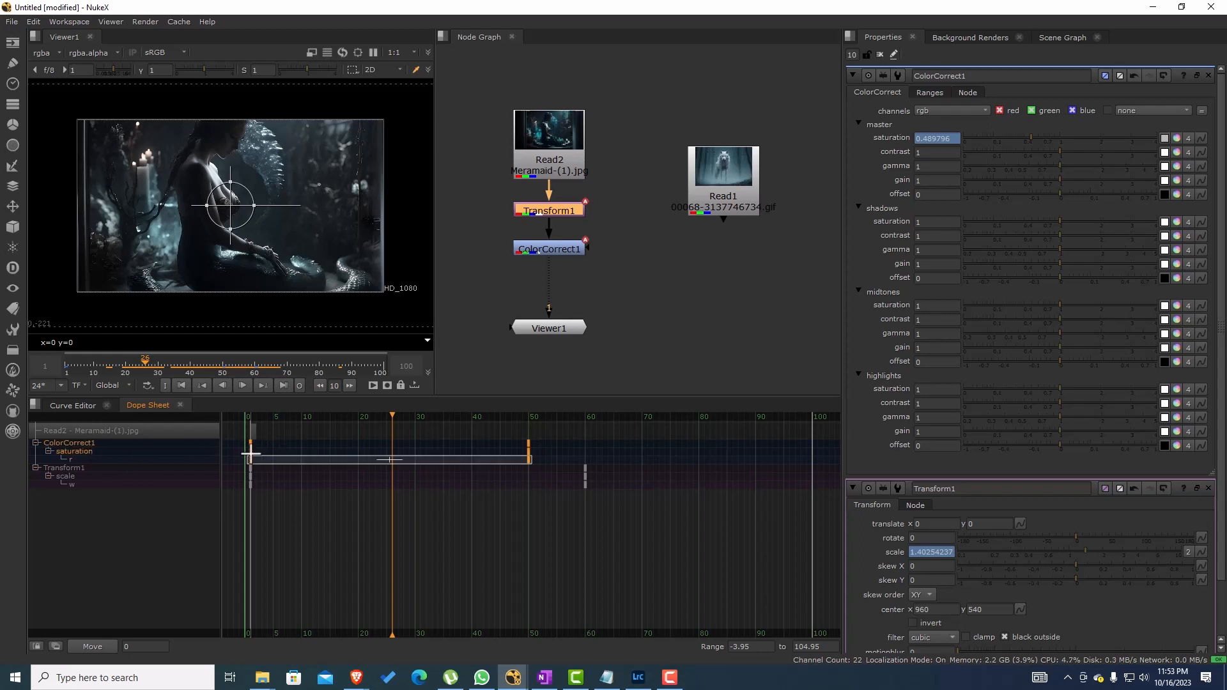
left_click(93, 472)
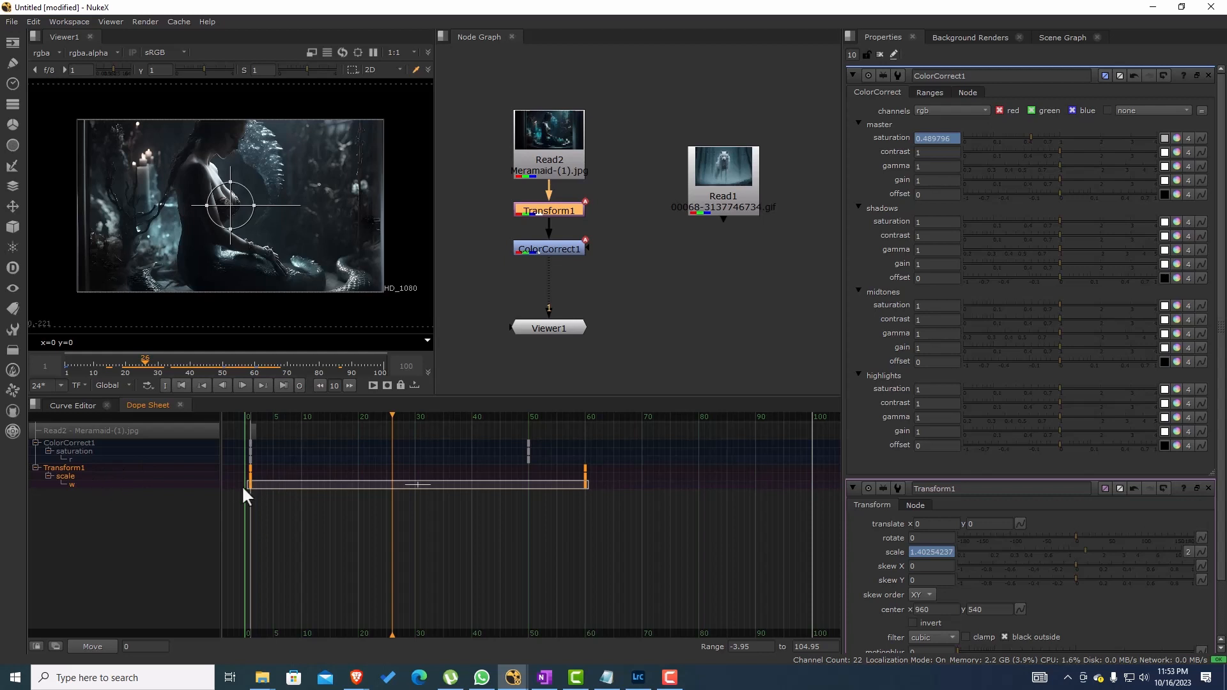
left_click(515, 538)
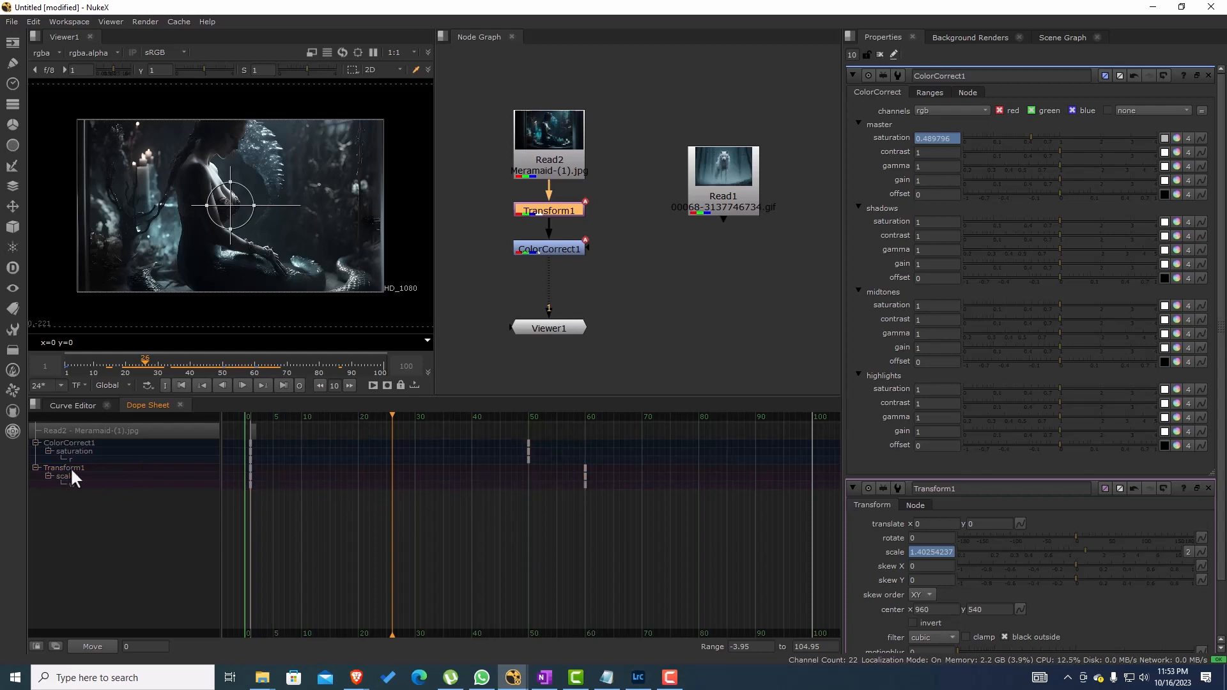
left_click(585, 468)
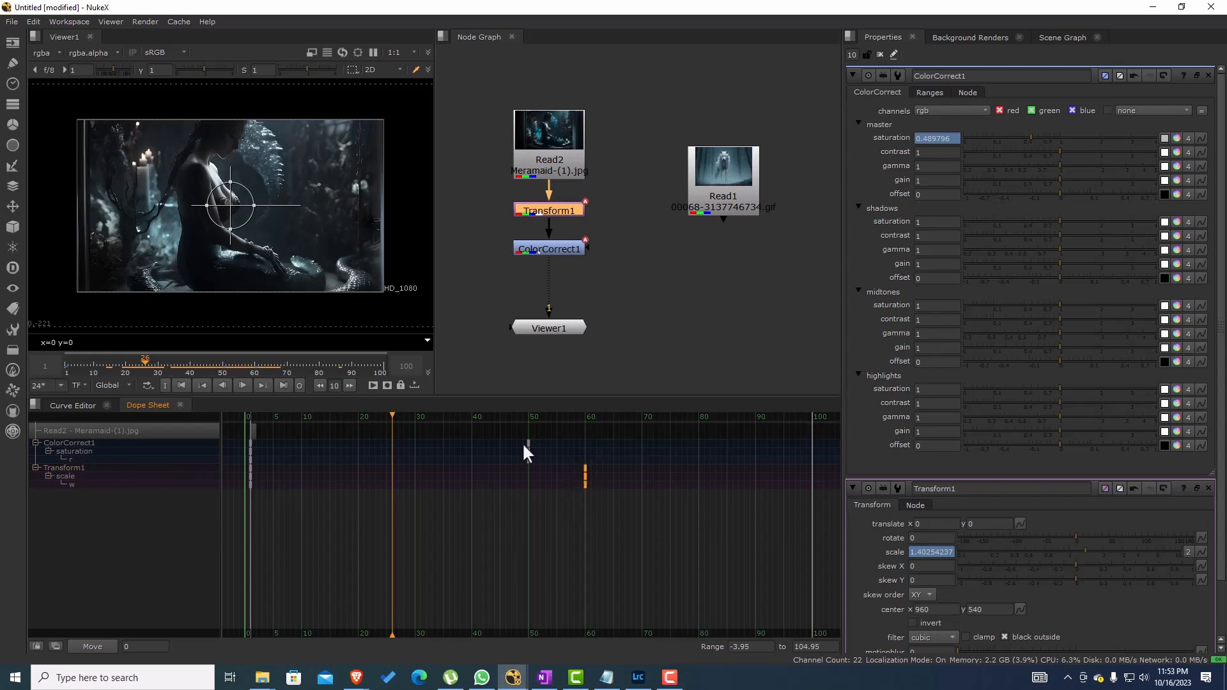
left_click_drag(547, 437, 521, 466)
Step: Enable the Dope Sheet option in Transform1's node settings and clear all open node properties
left_click(880, 55)
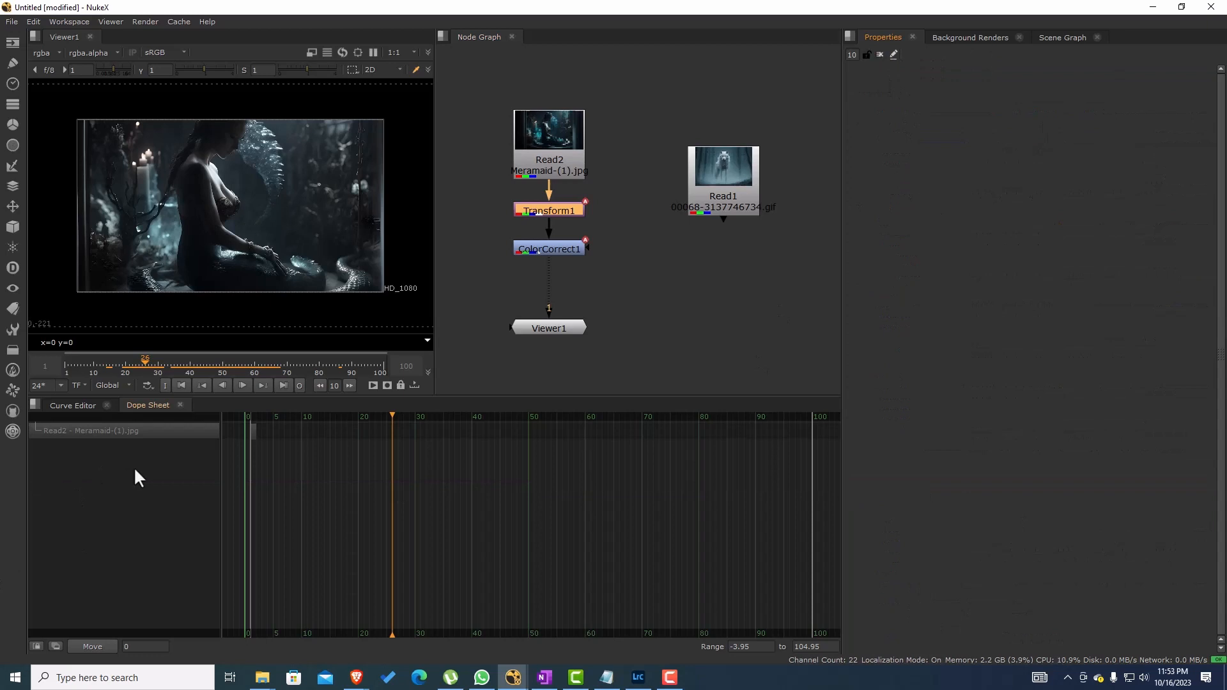
left_click(629, 256)
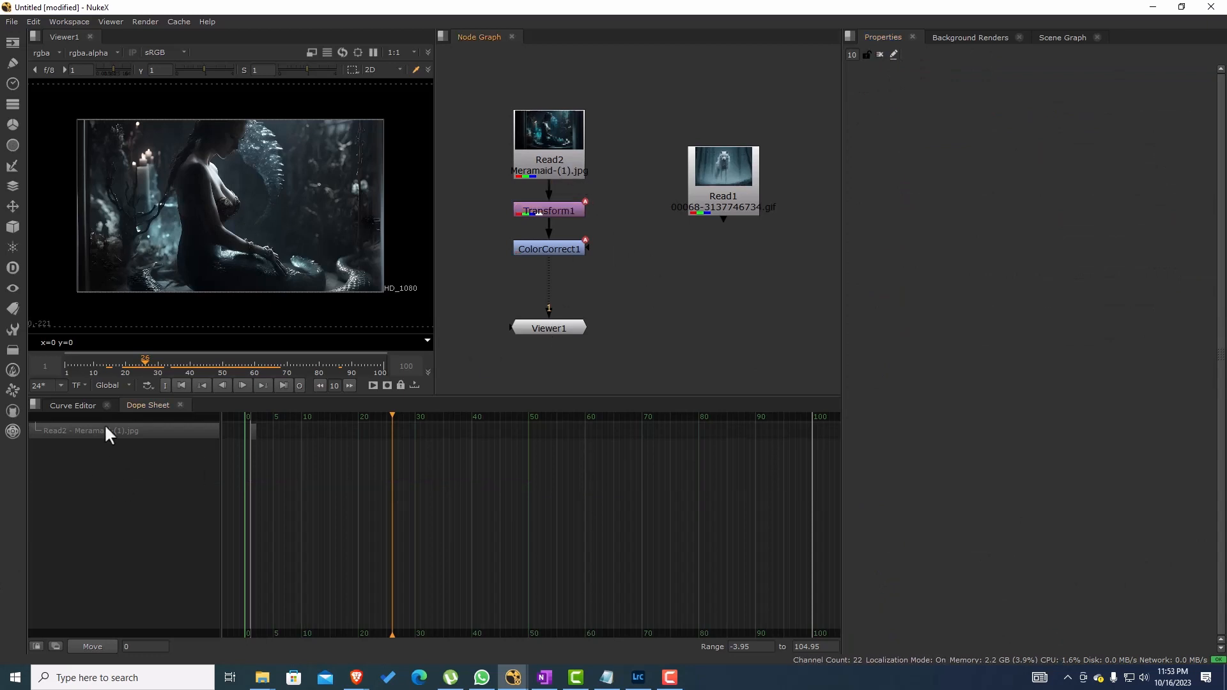
double_click(552, 215)
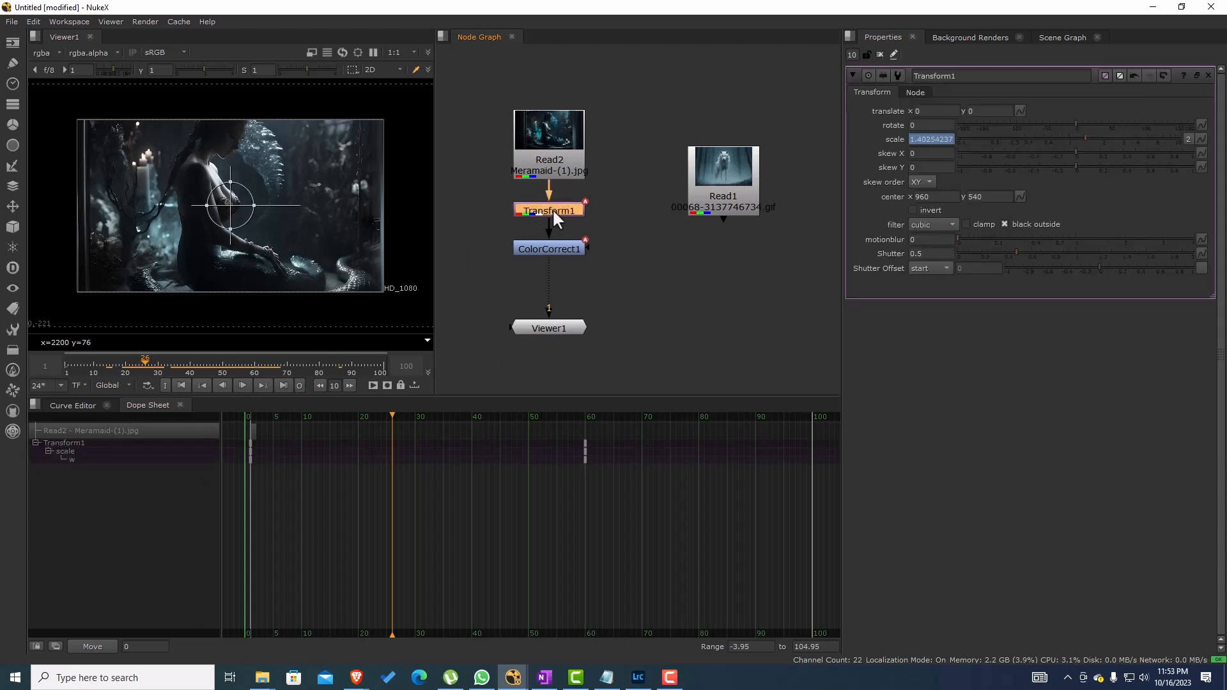
left_click(916, 93)
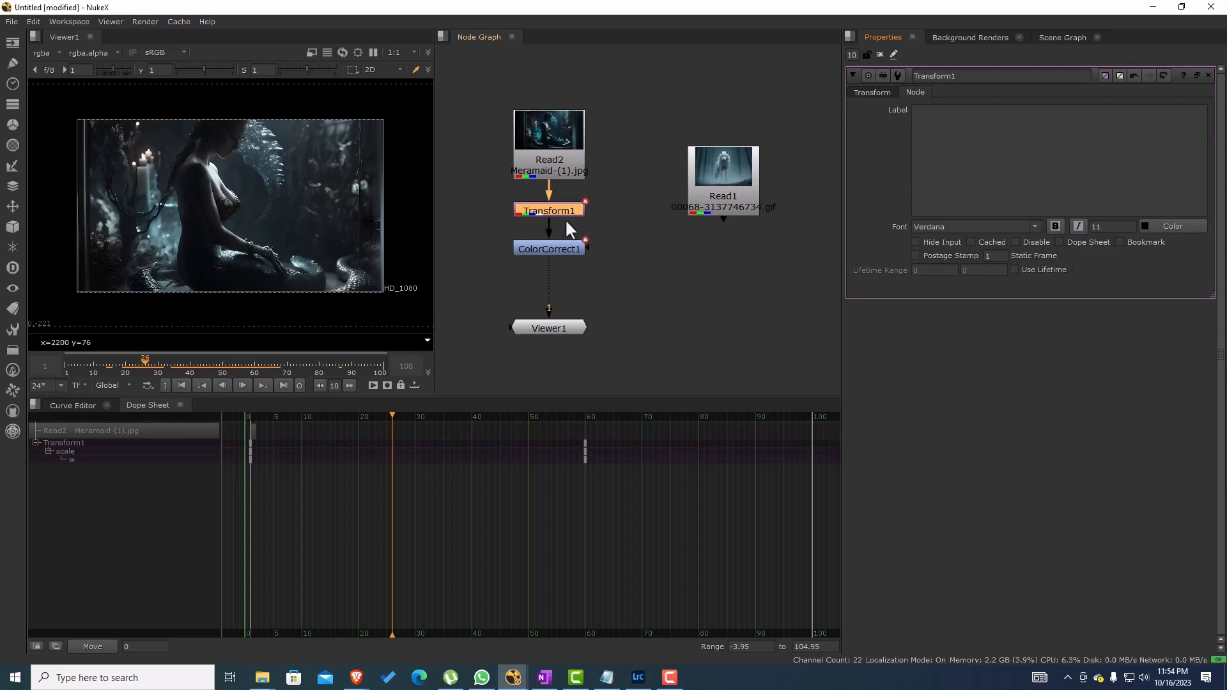
left_click(1060, 242)
left_click(880, 55)
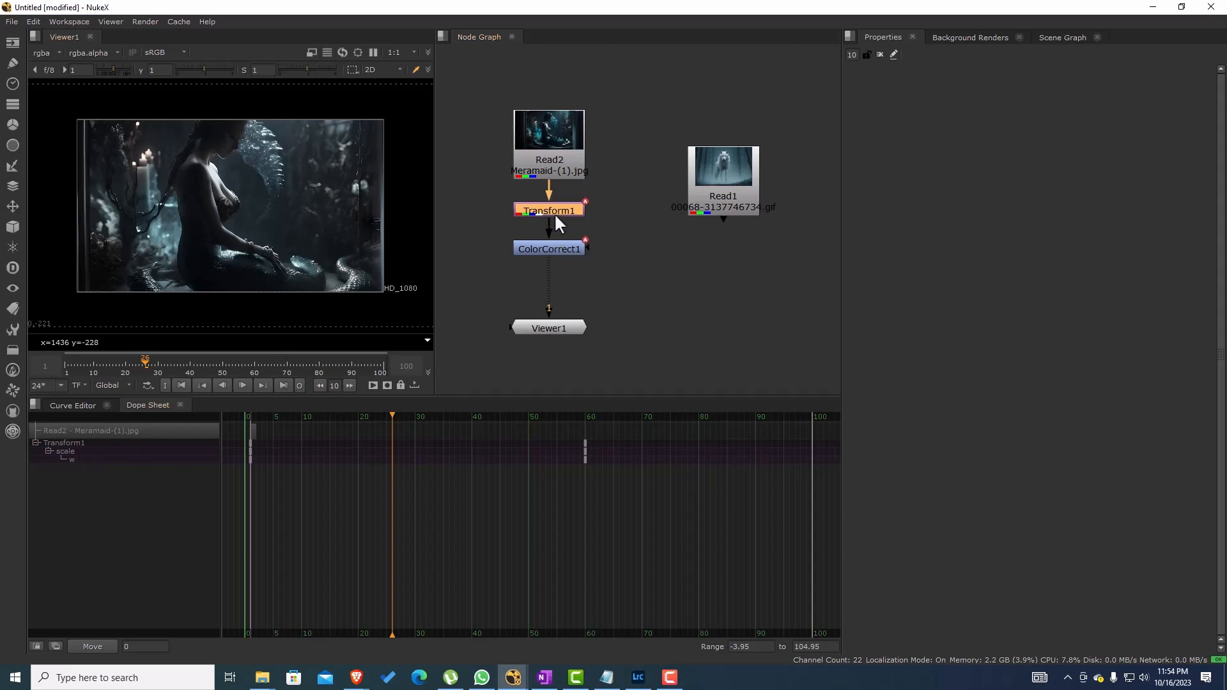
Step: Reopen Transform1's properties and examine the animation badges on the Transform1 and ColorCorrect1 nodes
left_click(556, 251)
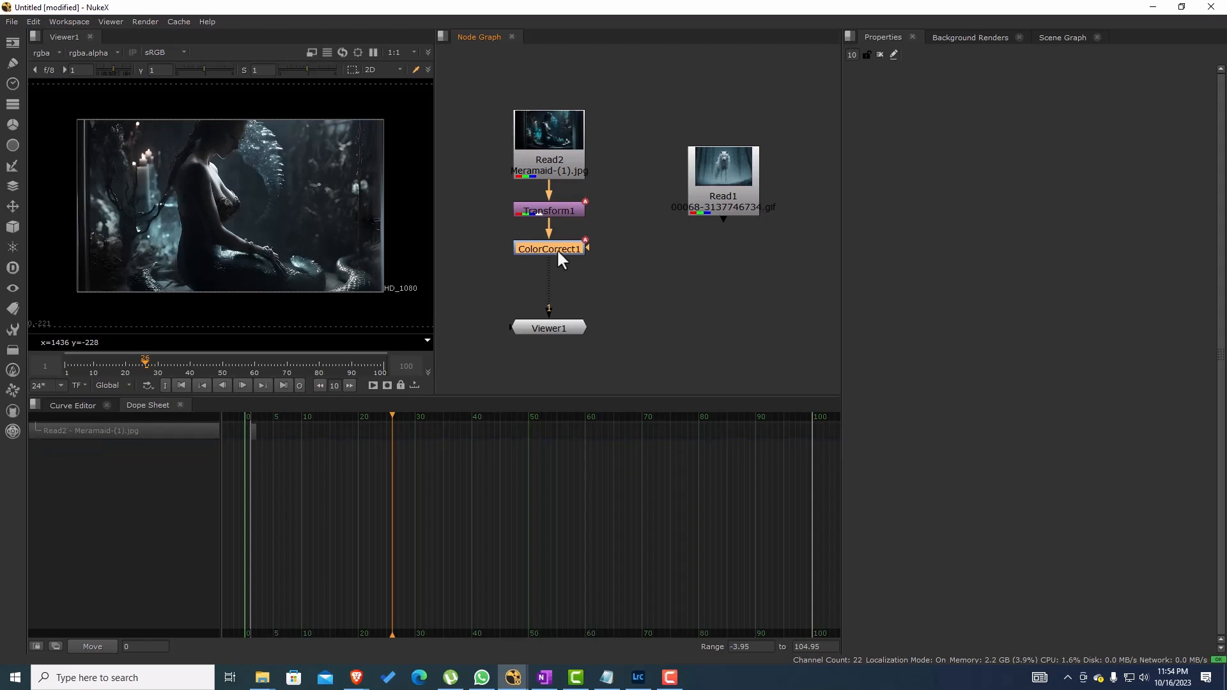
left_click(563, 205)
double_click(563, 205)
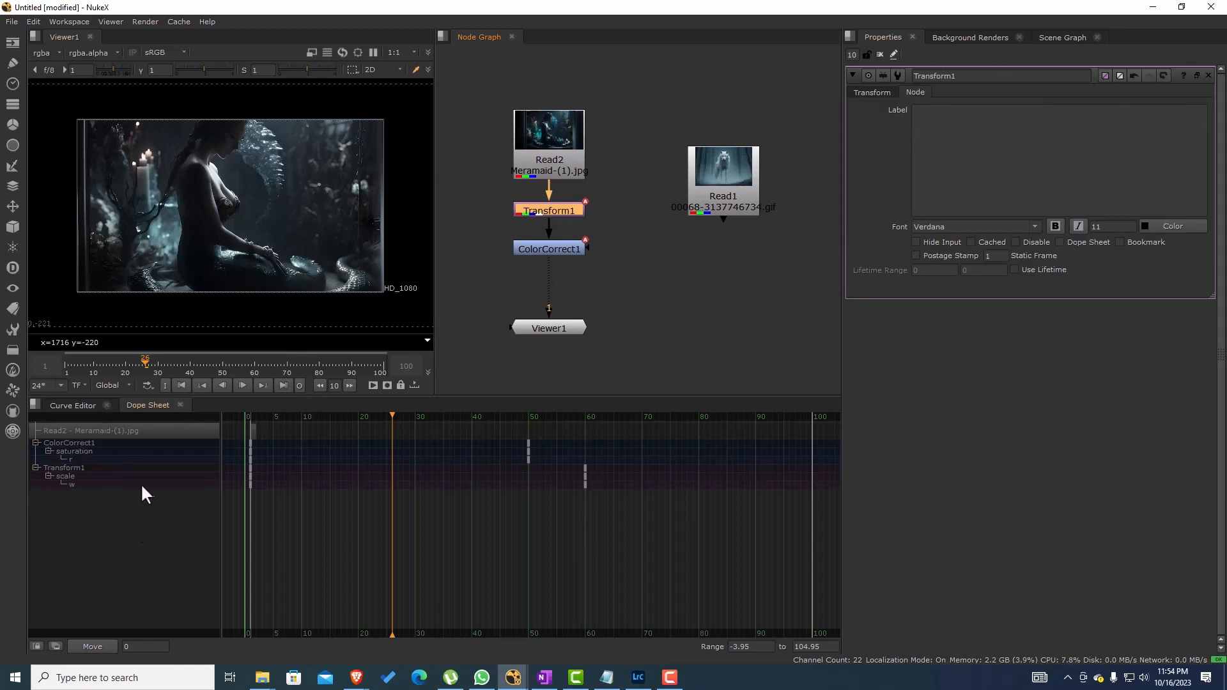
scroll(564, 211, "up", 4)
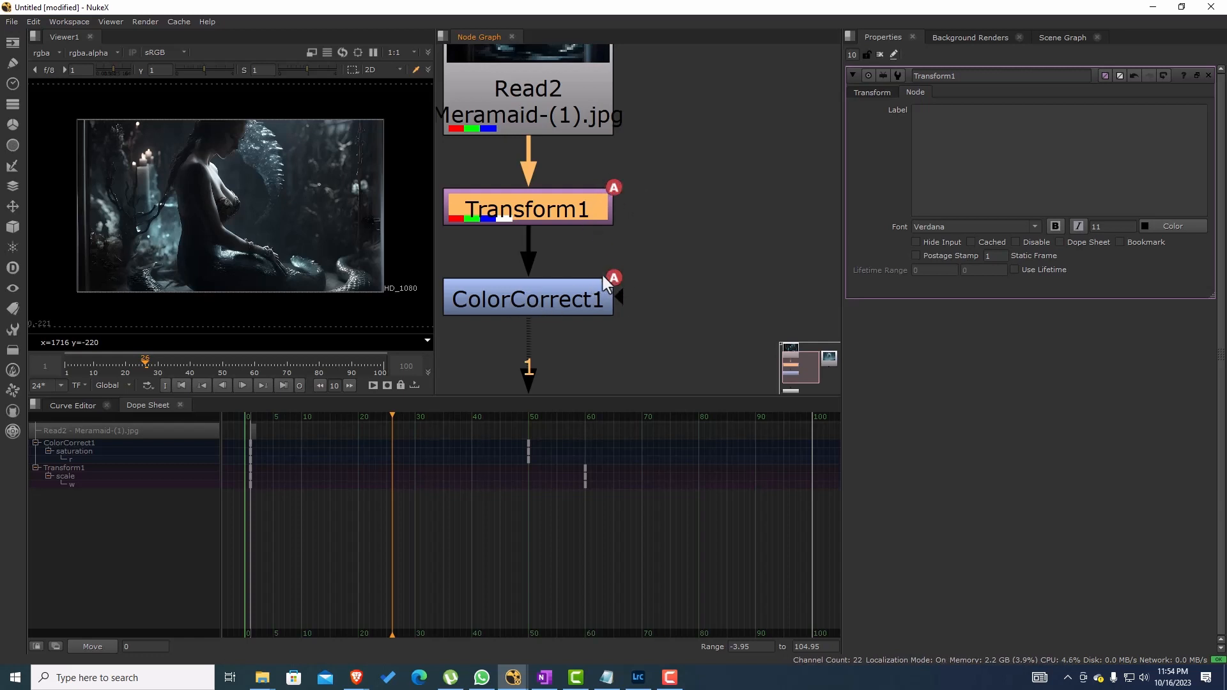
scroll(632, 289, "down", 6)
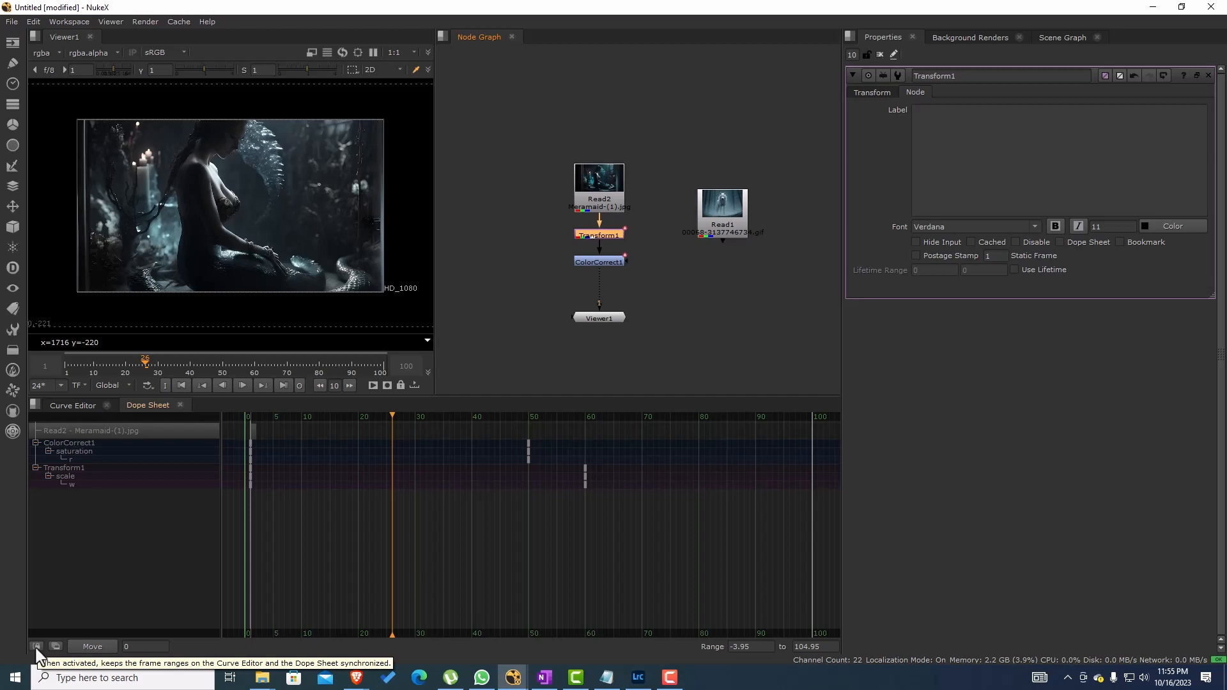
Step: Split the Dope Sheet pane vertically and dock the Curve Editor in the new pane below it
right_click(228, 411)
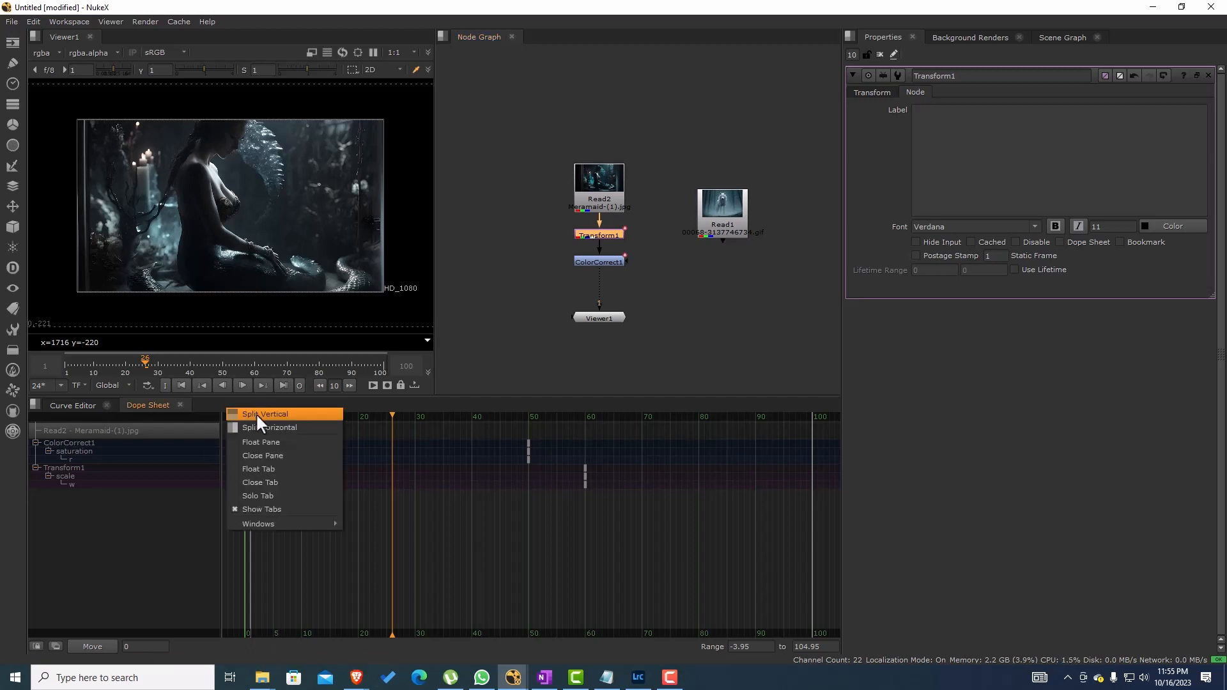
left_click(257, 416)
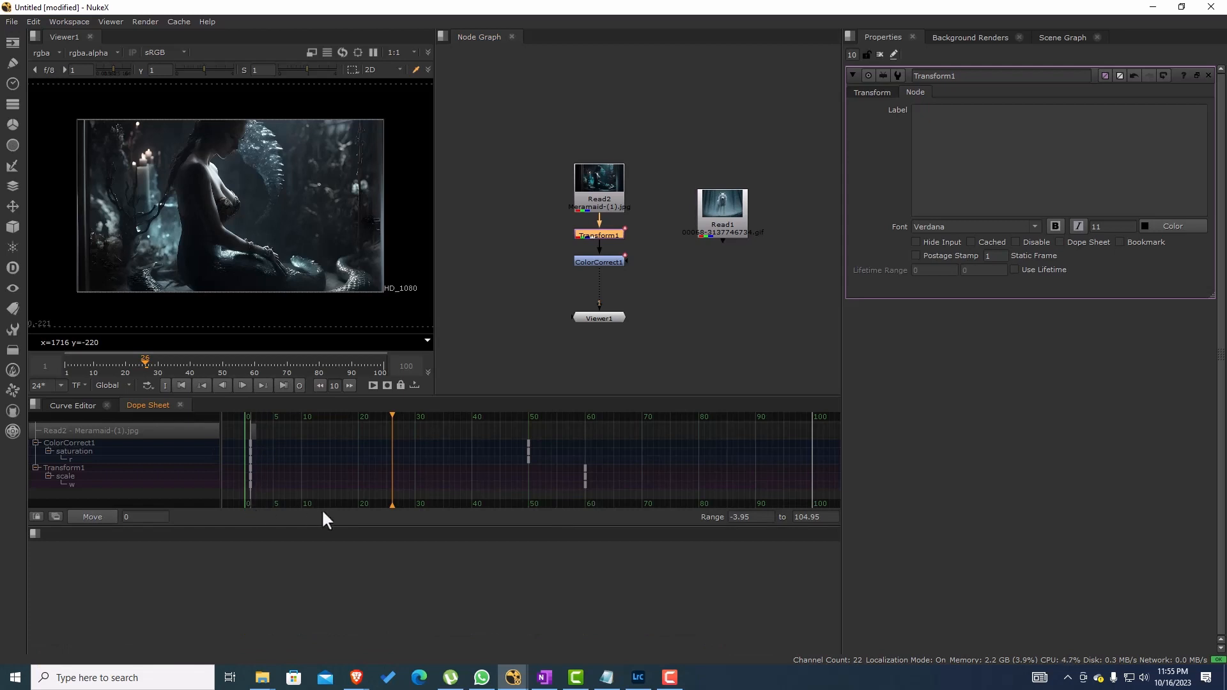
left_click_drag(82, 413, 95, 549)
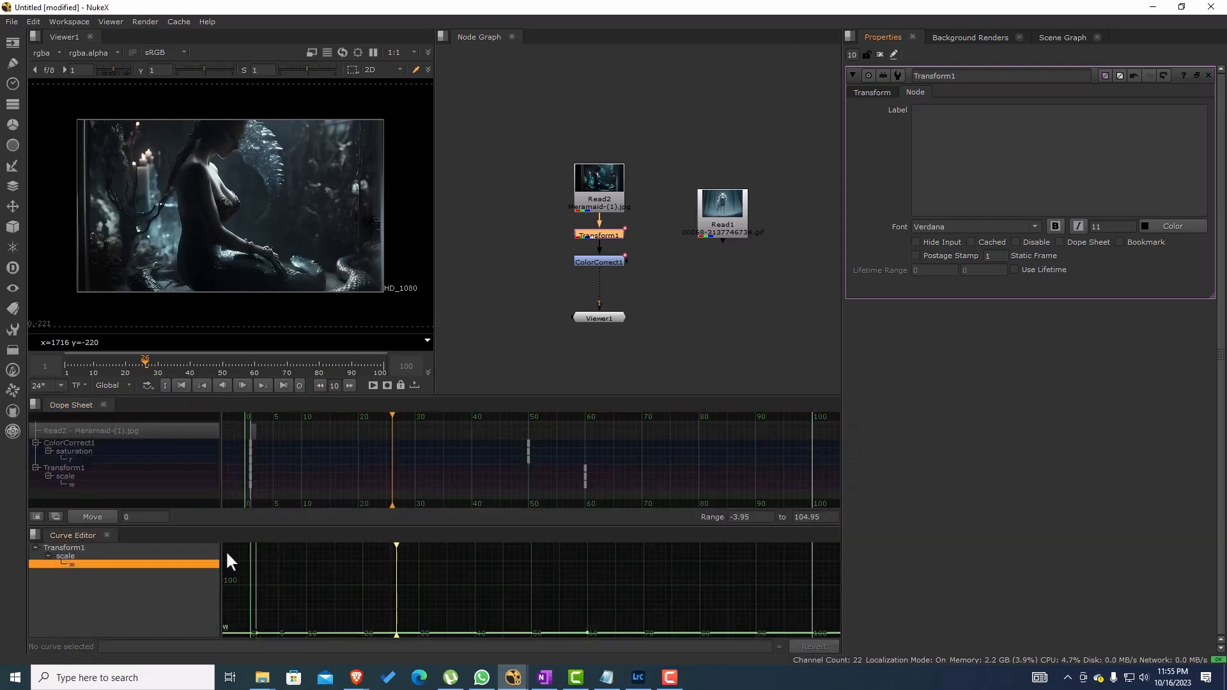
Step: Compare the Dope Sheet's frame range with the Curve Editor's at different zoom levels
scroll(490, 446, "down", 1)
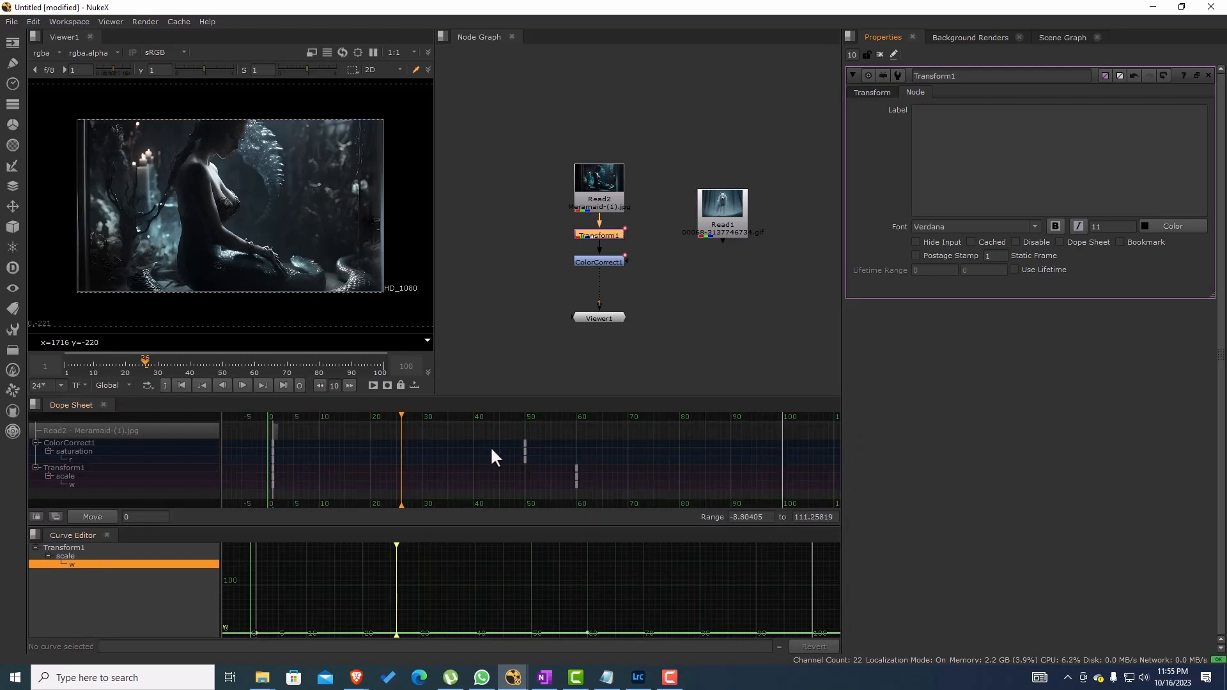
scroll(491, 448, "up", 3)
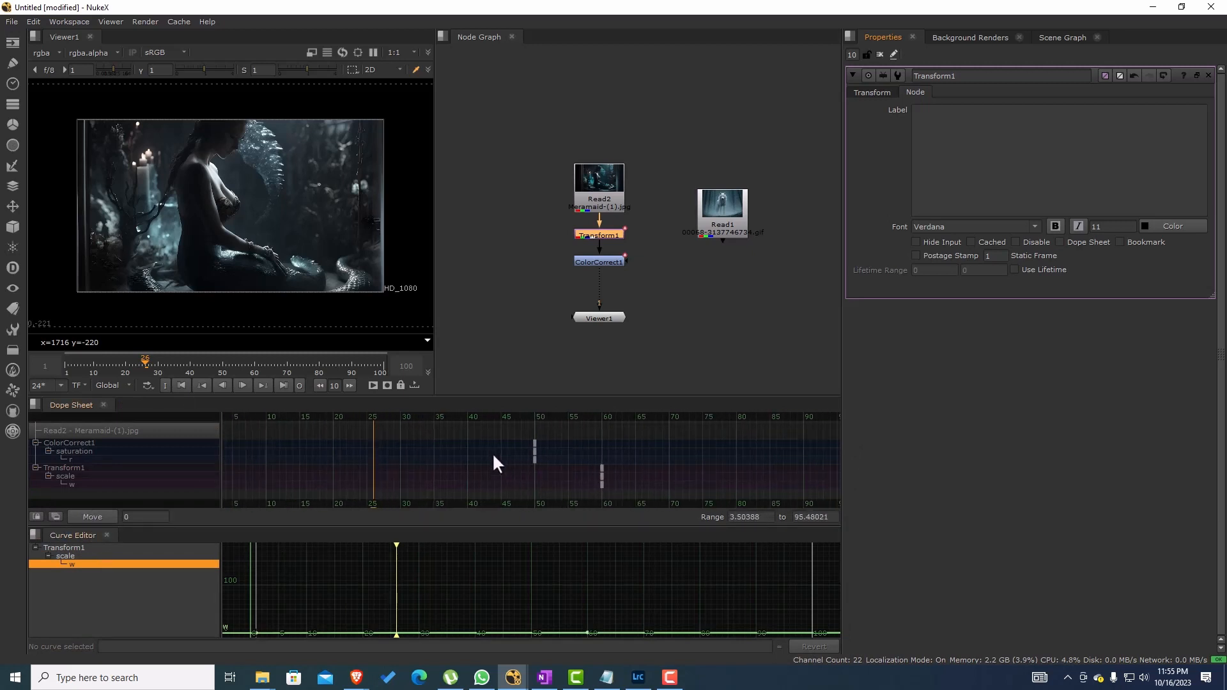
scroll(493, 455, "up", 2)
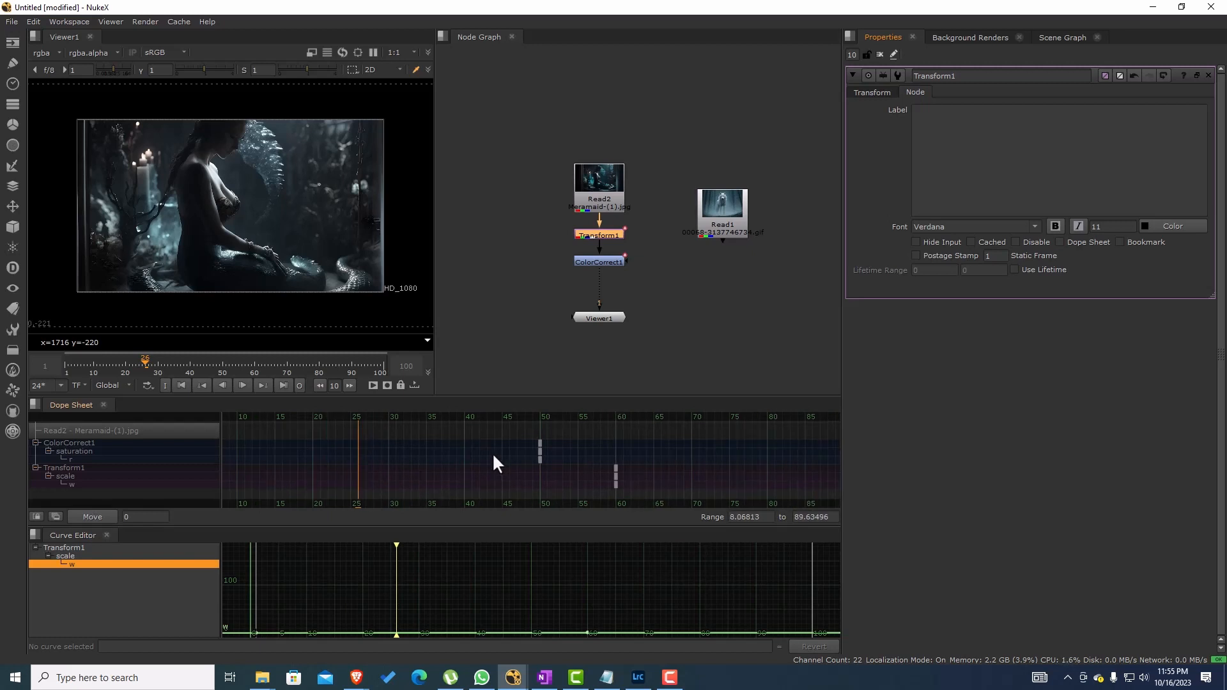
scroll(492, 454, "down", 4)
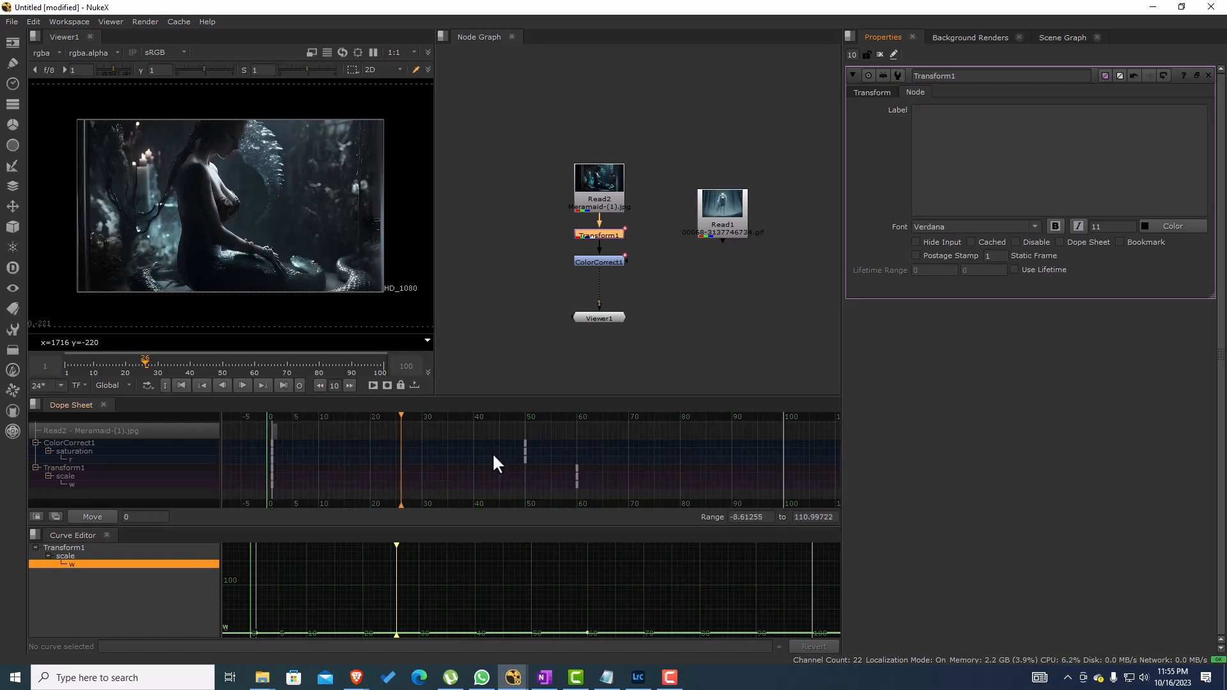
scroll(493, 455, "up", 1)
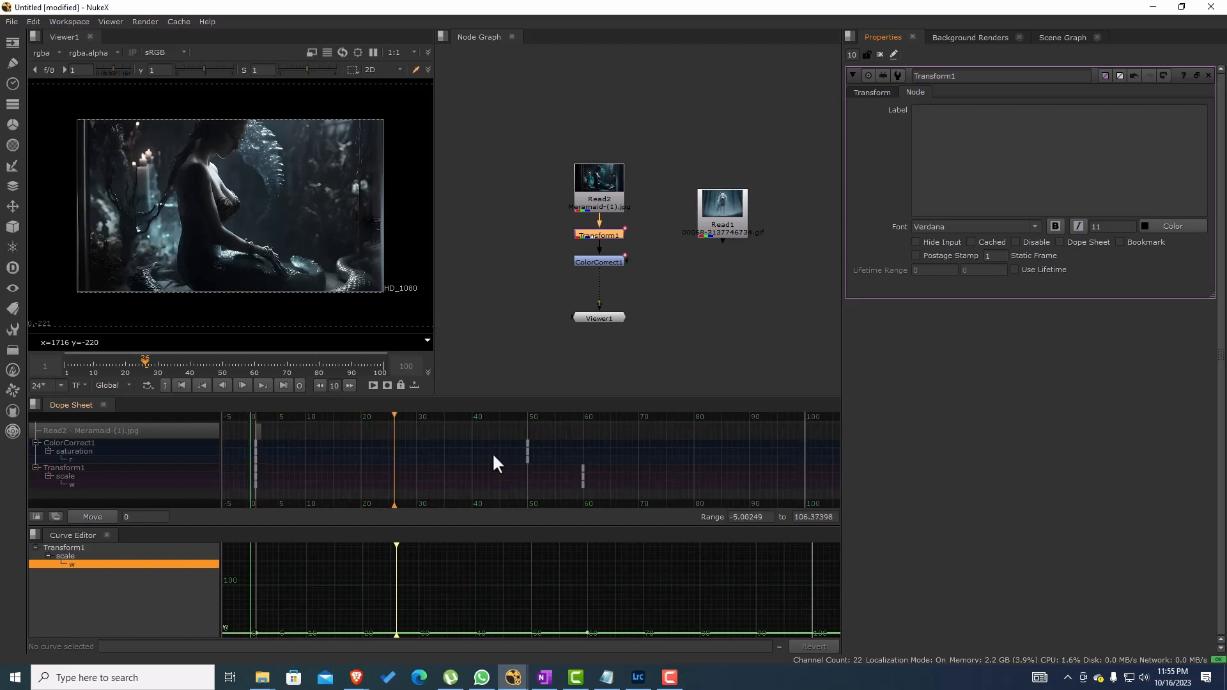
scroll(492, 452, "down", 5)
scroll(643, 455, "up", 2)
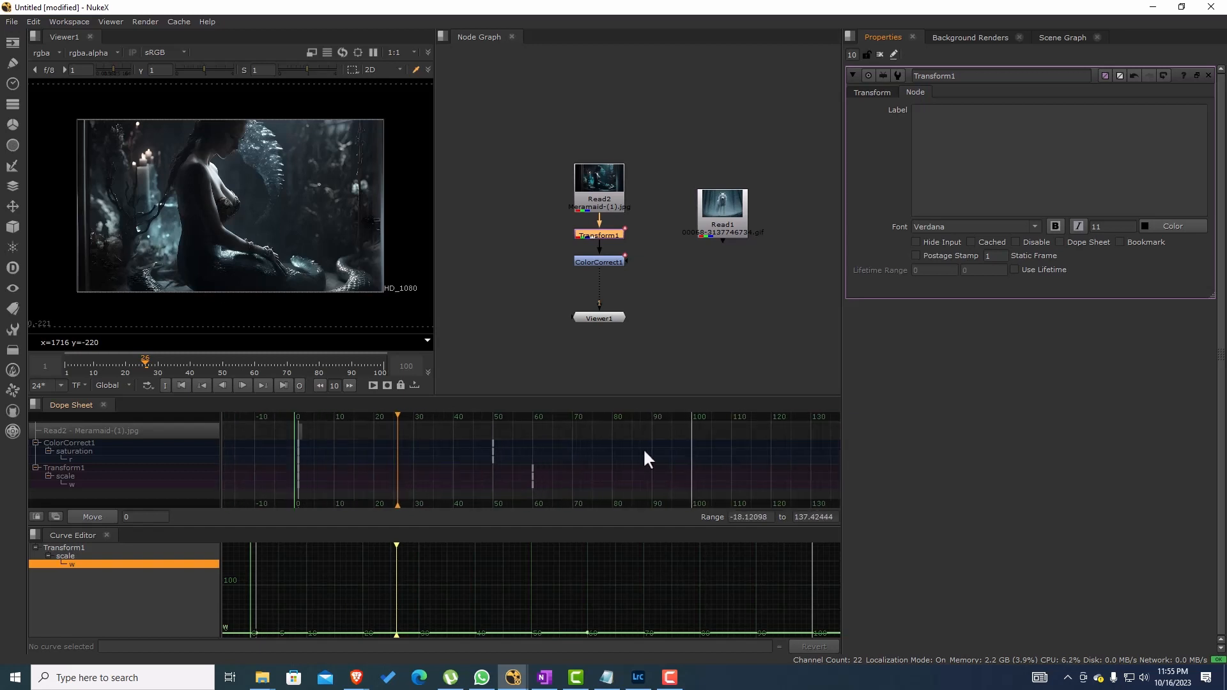
left_click_drag(651, 450, 643, 450)
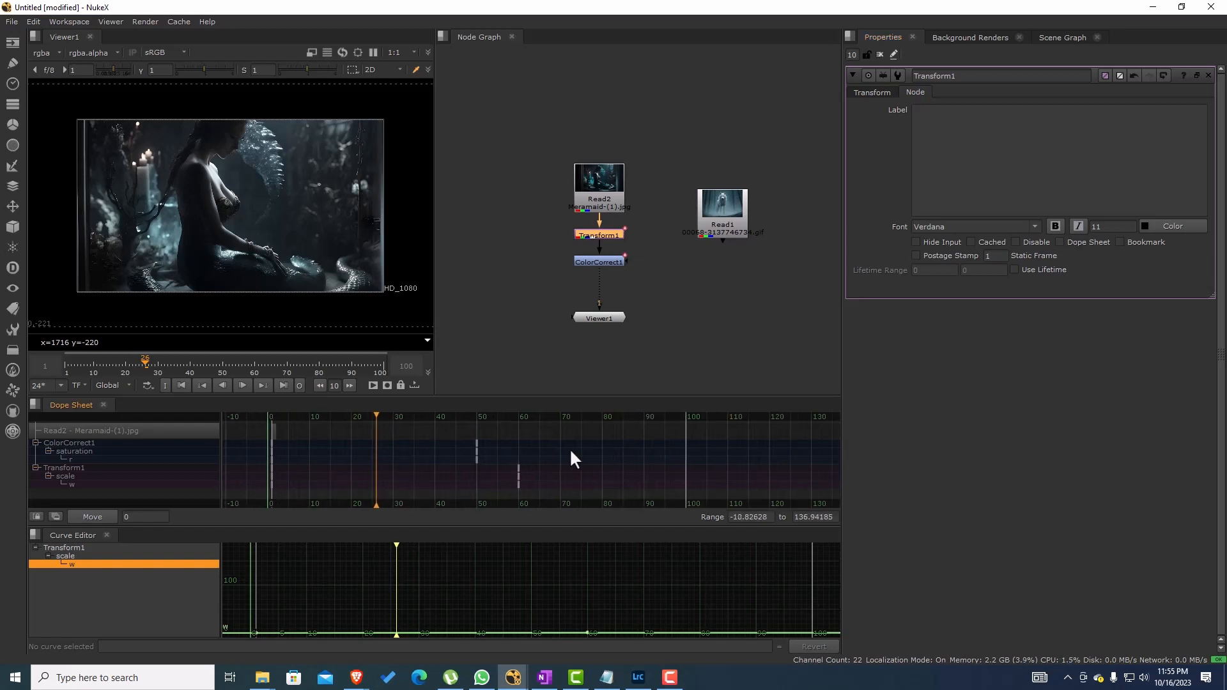
scroll(615, 453, "down", 2)
scroll(617, 460, "up", 3)
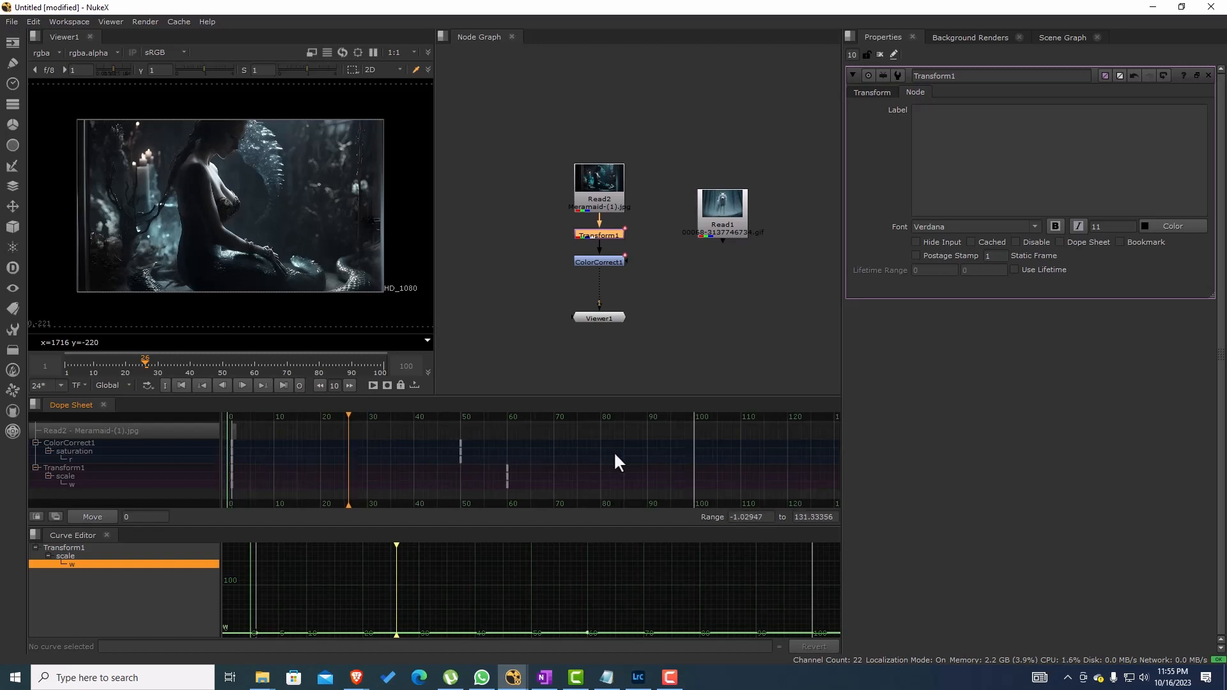
Step: Synchronize the frame ranges of the Dope Sheet and Curve Editor and compare both at different zoom levels
scroll(616, 460, "down", 3)
scroll(615, 462, "up", 1)
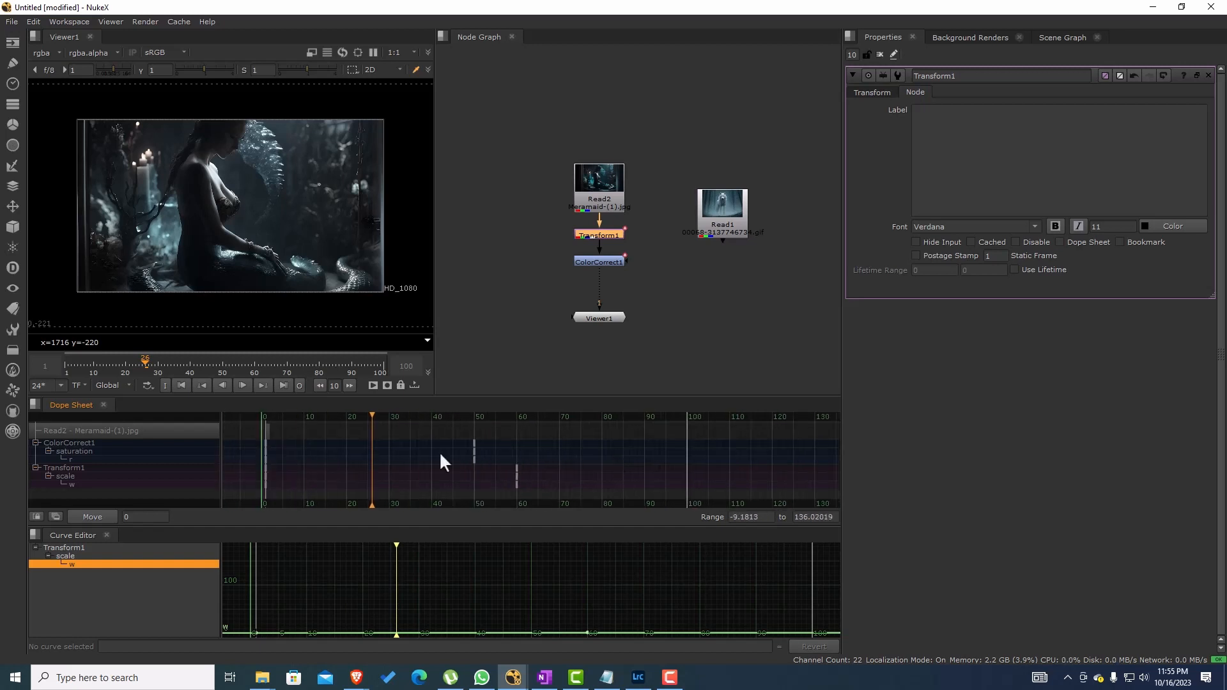
left_click(37, 515)
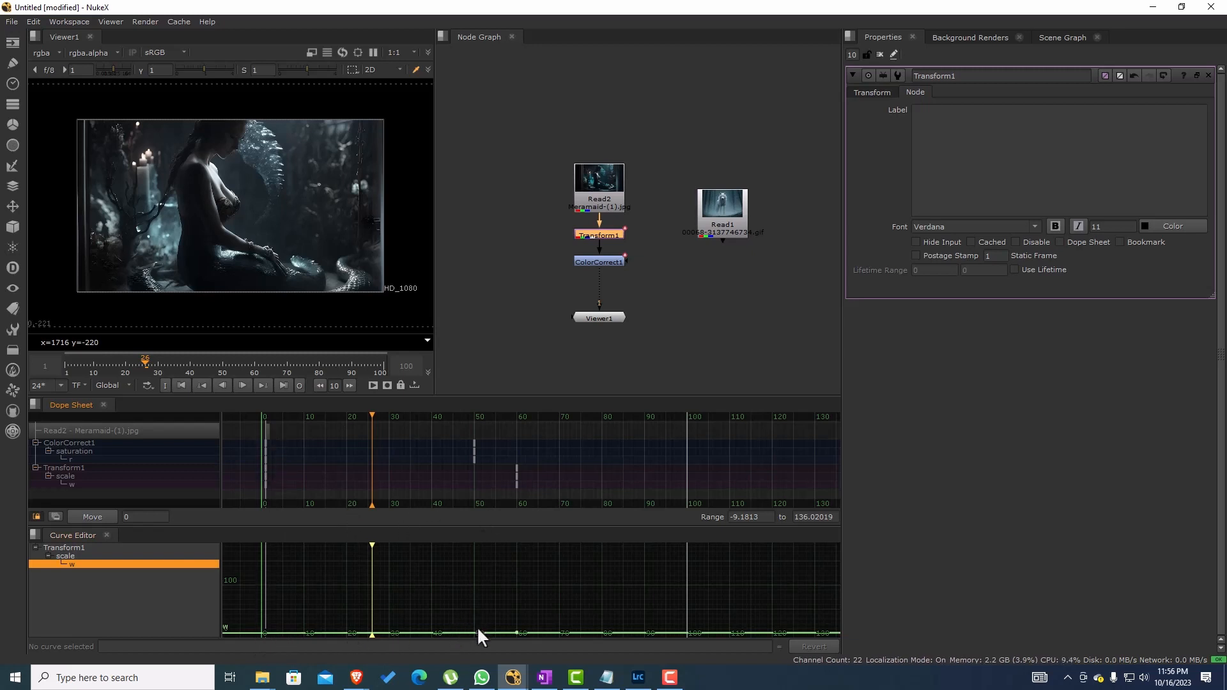
scroll(485, 470, "down", 4)
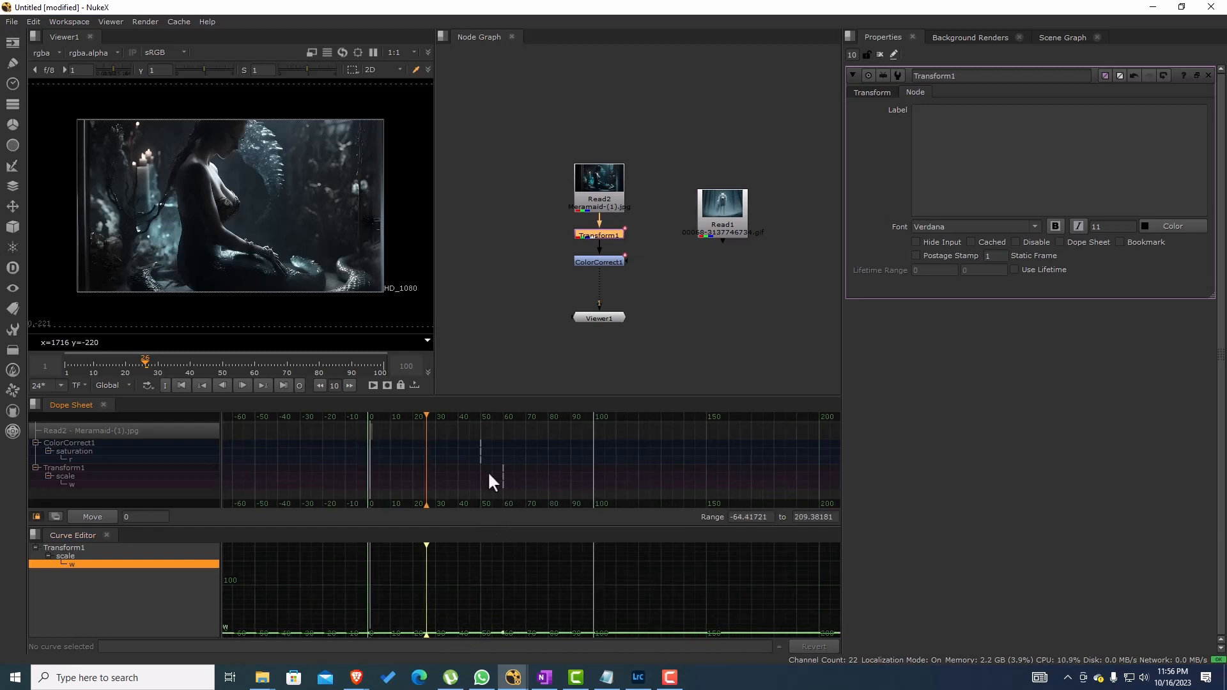
scroll(489, 472, "down", 2)
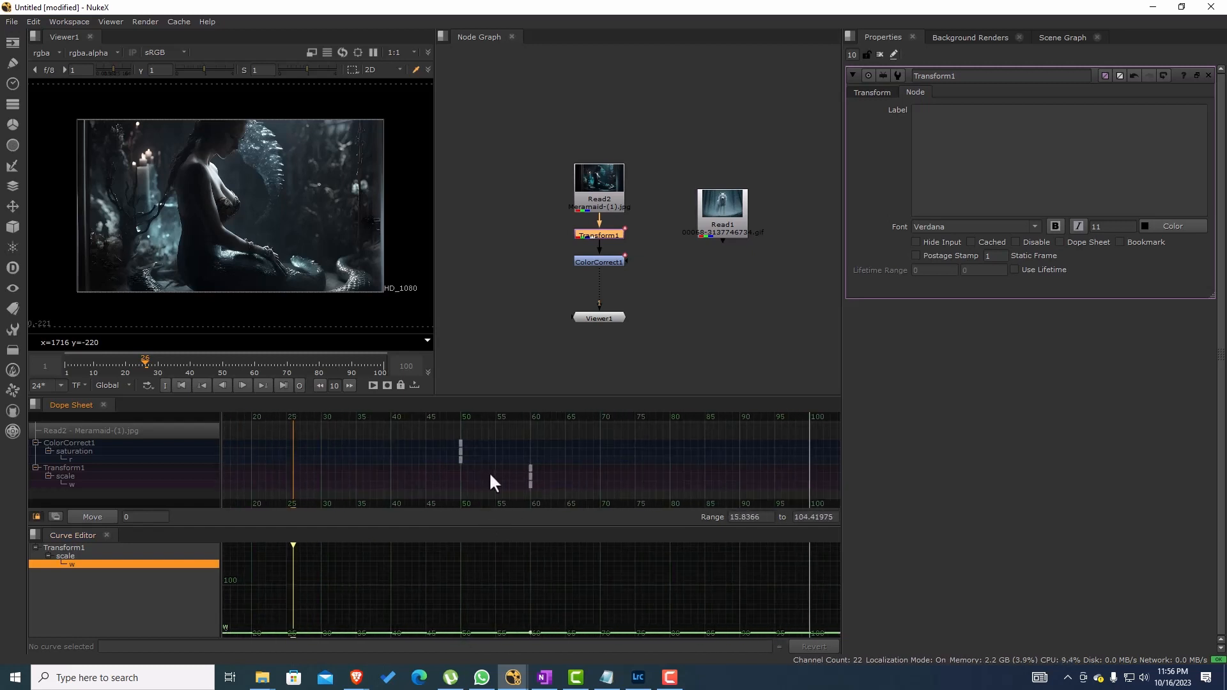
scroll(496, 474, "down", 5)
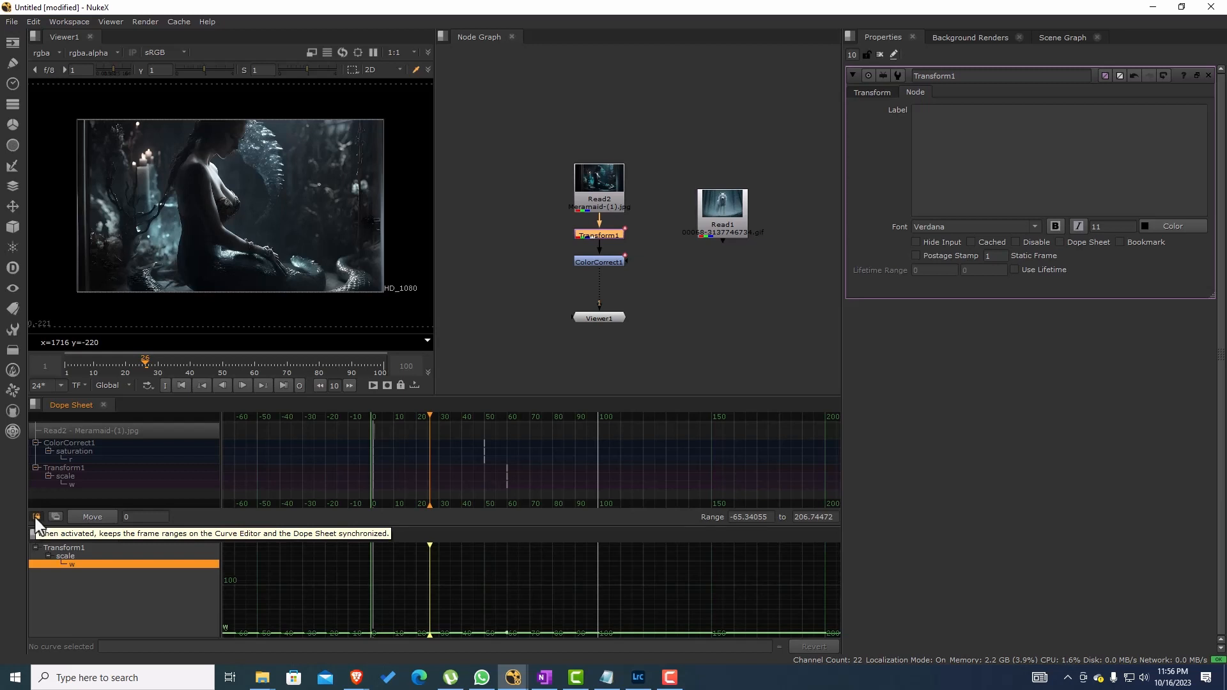
Step: Turn off the frame range synchronization and check the Dope Sheet's zoom against the Curve Editor's
left_click(36, 518)
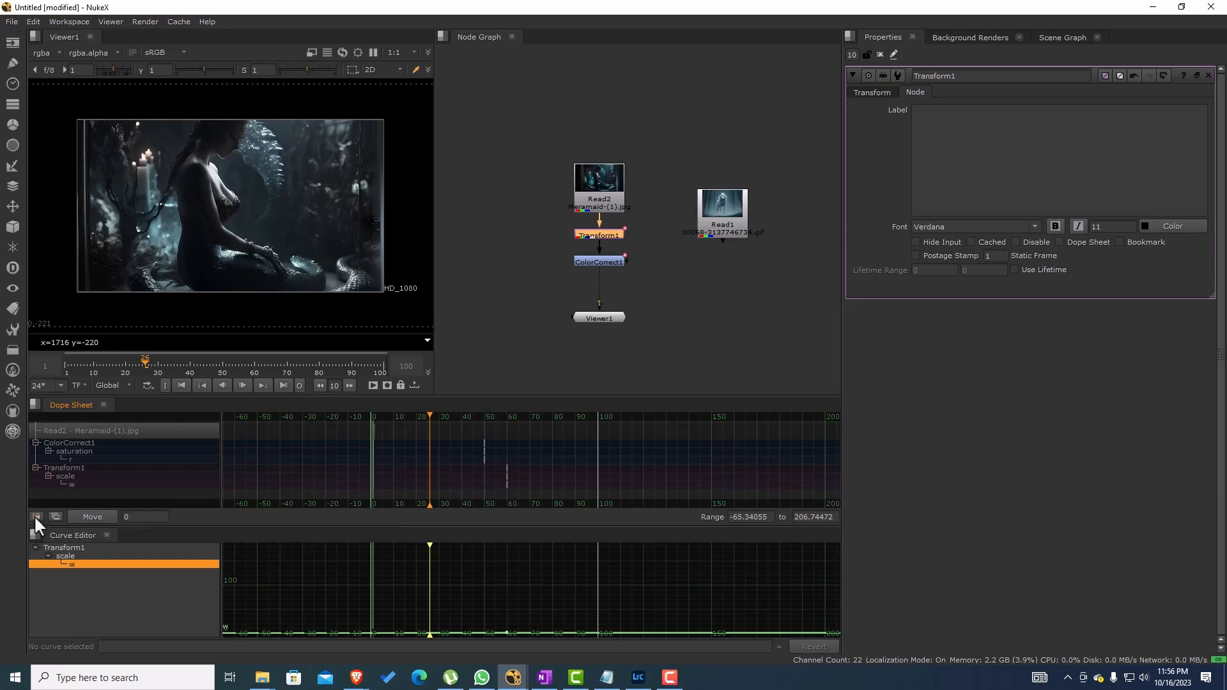
scroll(554, 471, "down", 4)
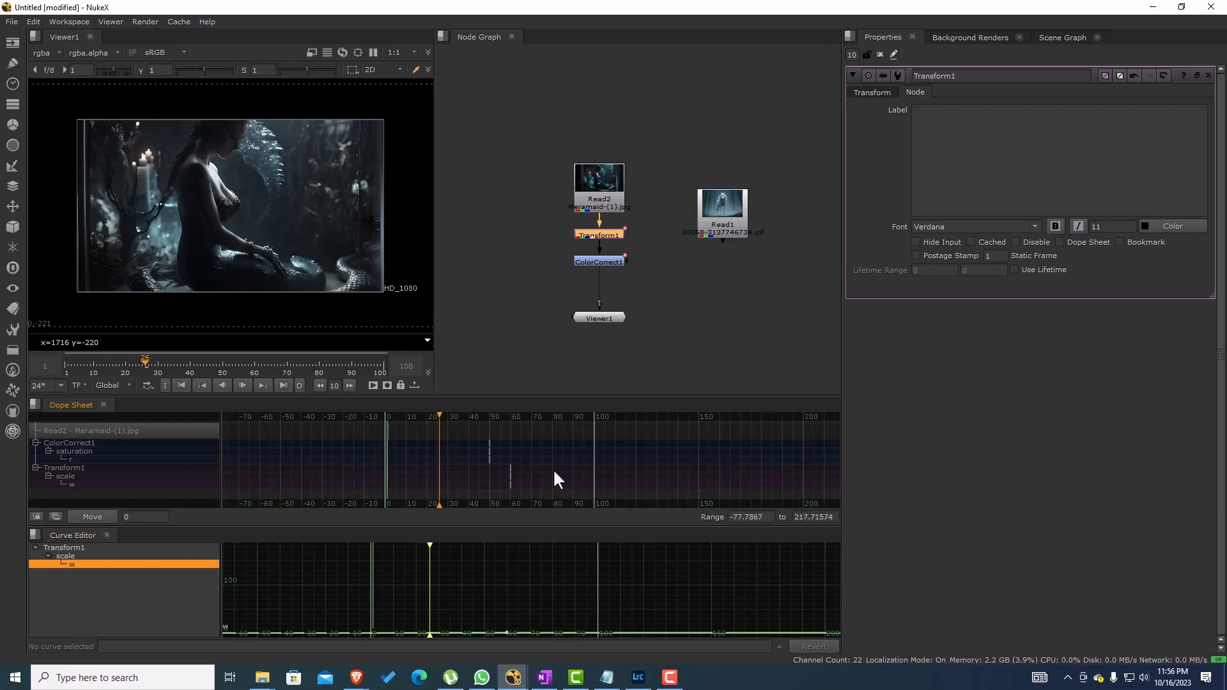
Step: Close the pane holding the Curve Editor and deselect all nodes in the Node Graph
right_click(91, 531)
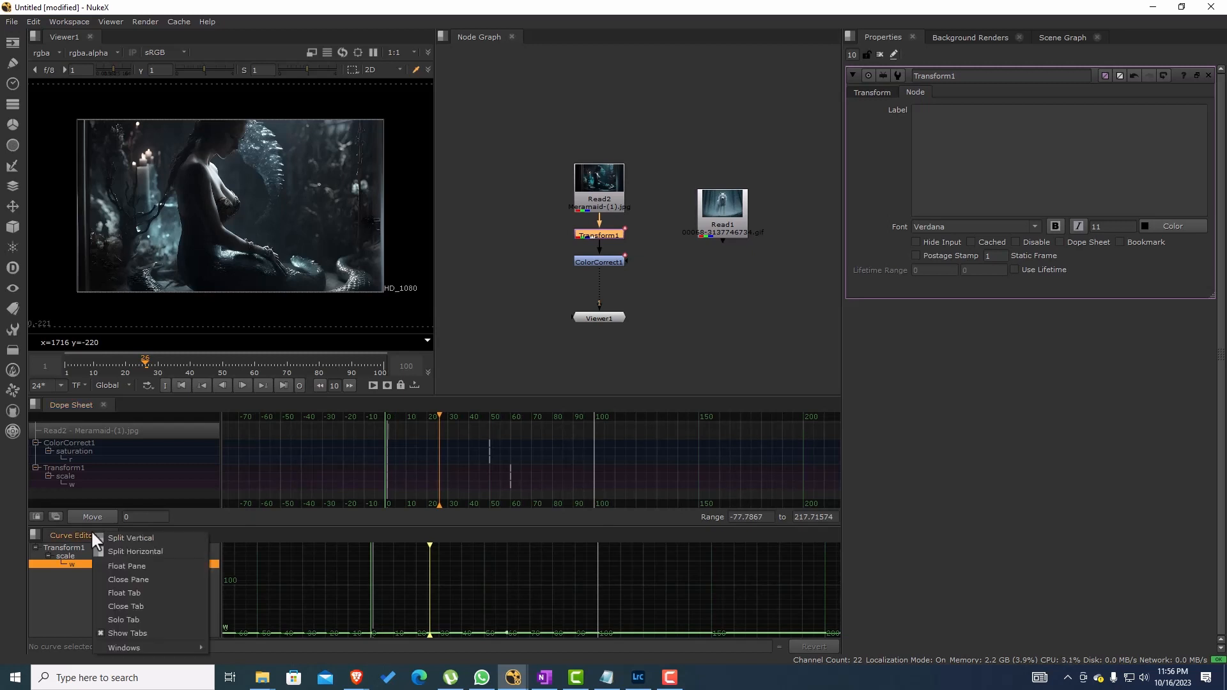
left_click(151, 579)
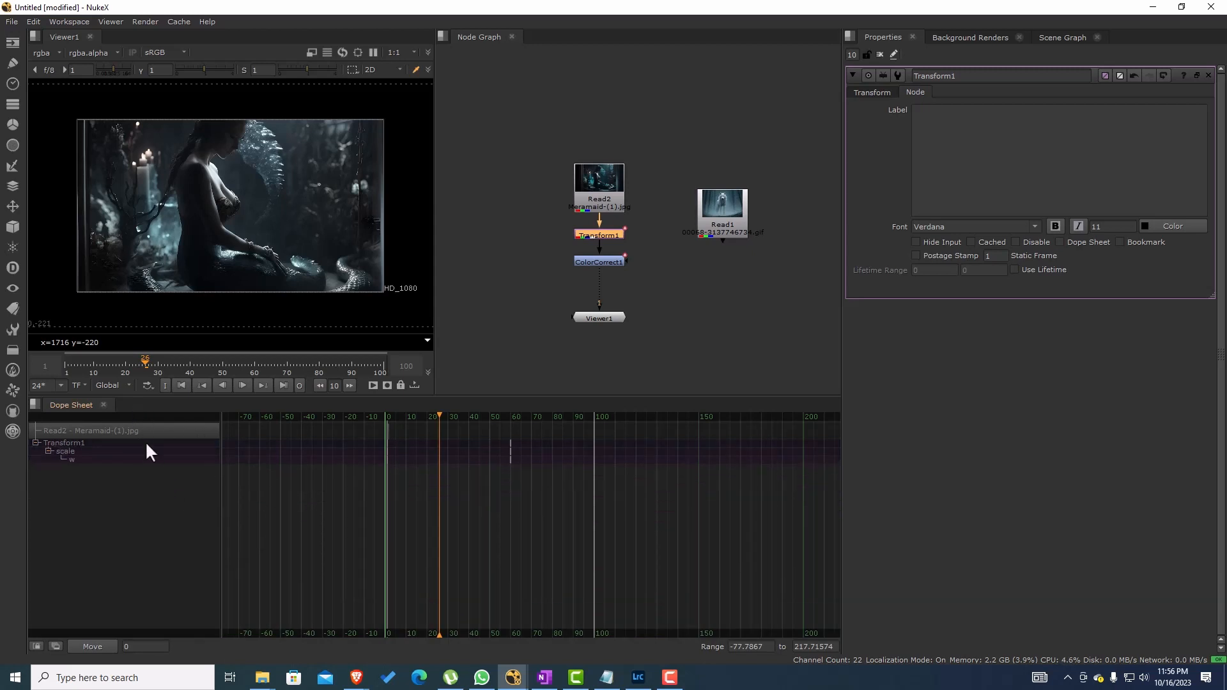
left_click(718, 296)
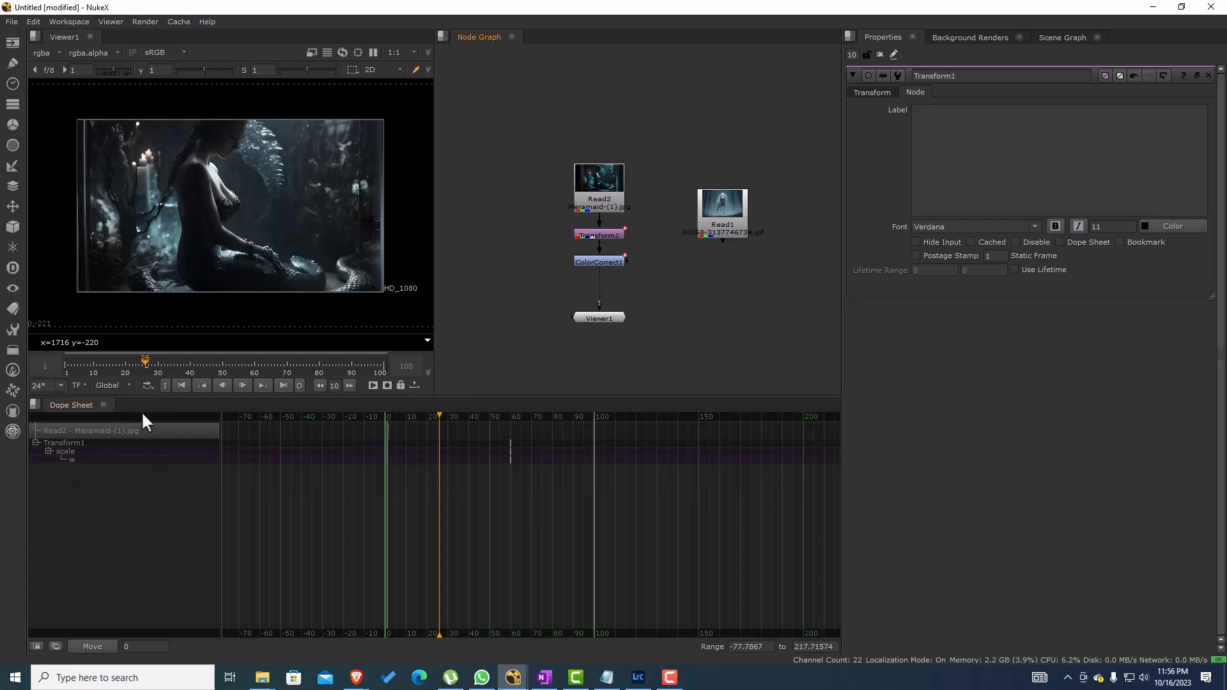
Step: Add the Curve Editor as a tab in the Dope Sheet's pane and bring the Dope Sheet back to the front
right_click(124, 404)
mouse_move(197, 524)
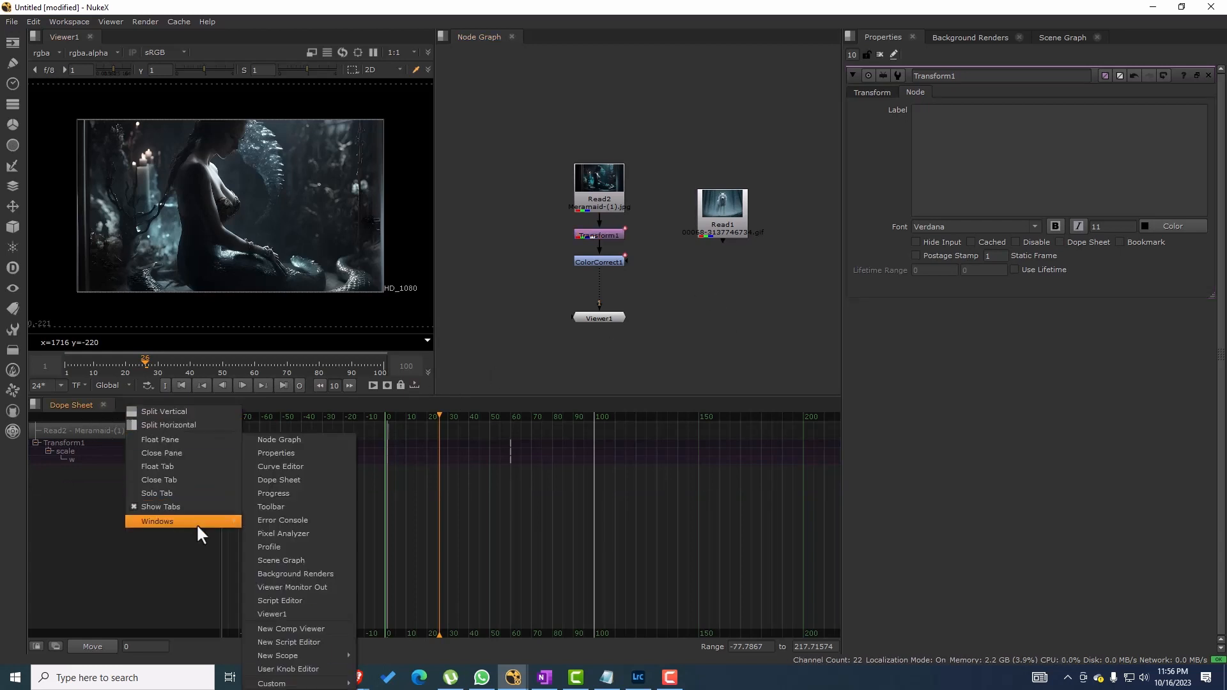
left_click(303, 466)
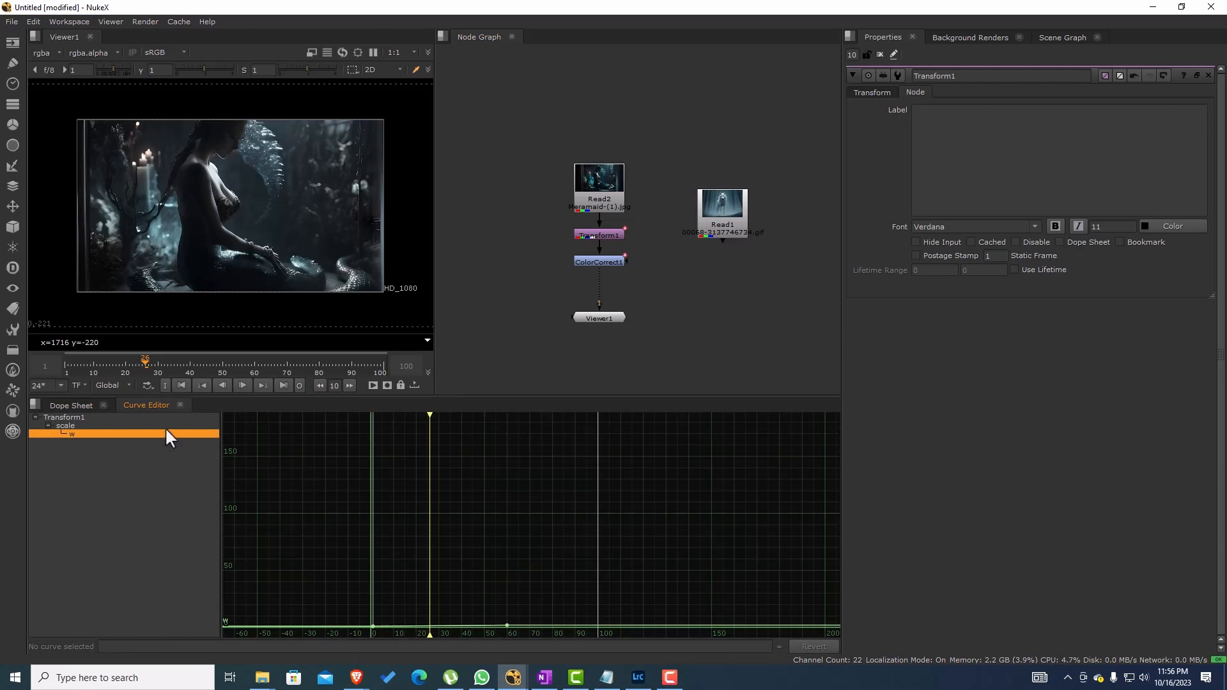
left_click(71, 405)
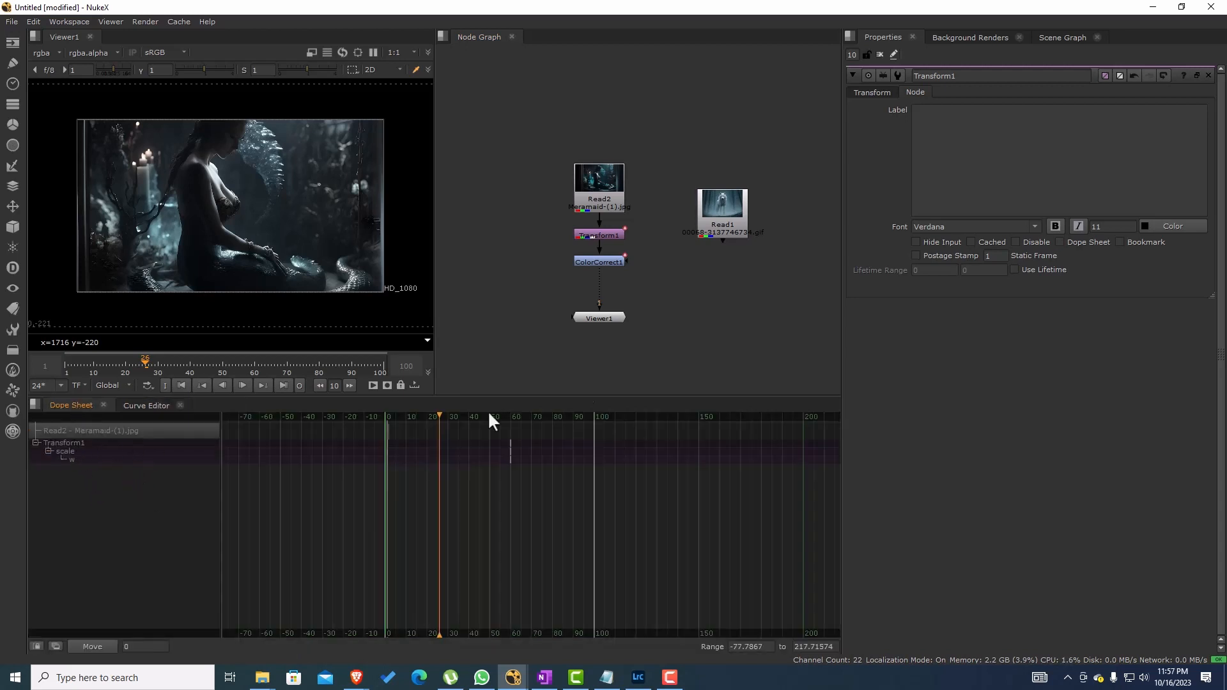
Step: Open ColorCorrect1's properties while the Dope Sheet lists all Read nodes, and turn that listing off again
left_click(56, 646)
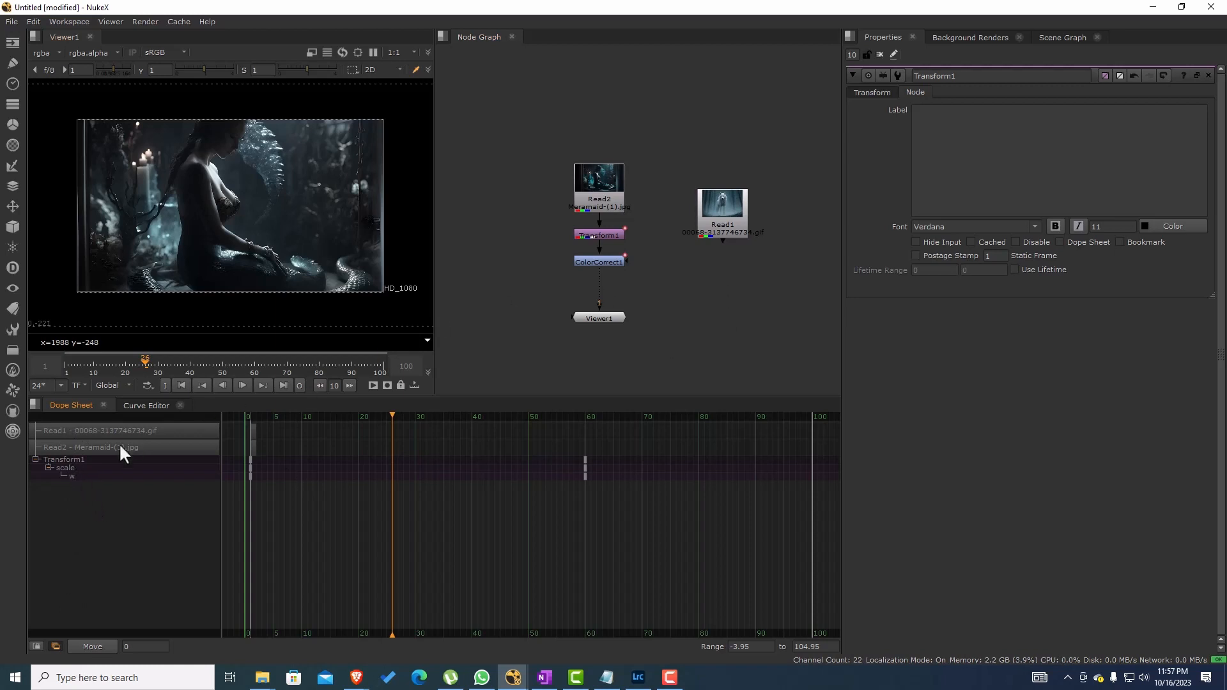
double_click(612, 259)
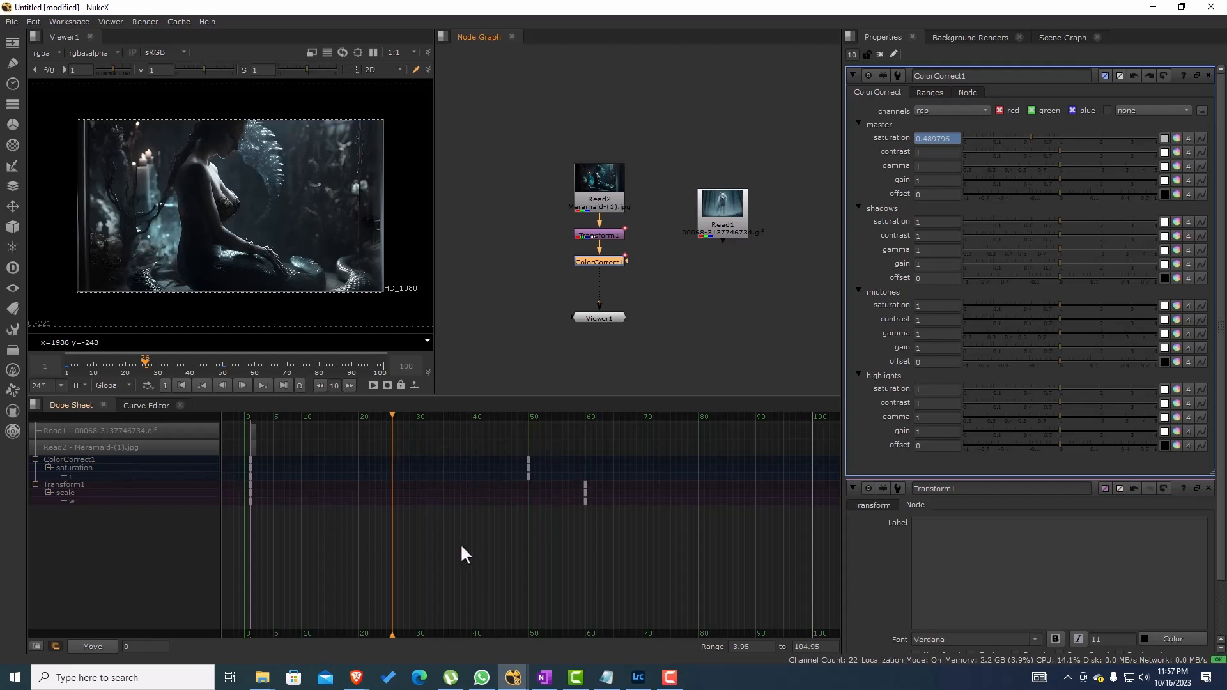
left_click(55, 647)
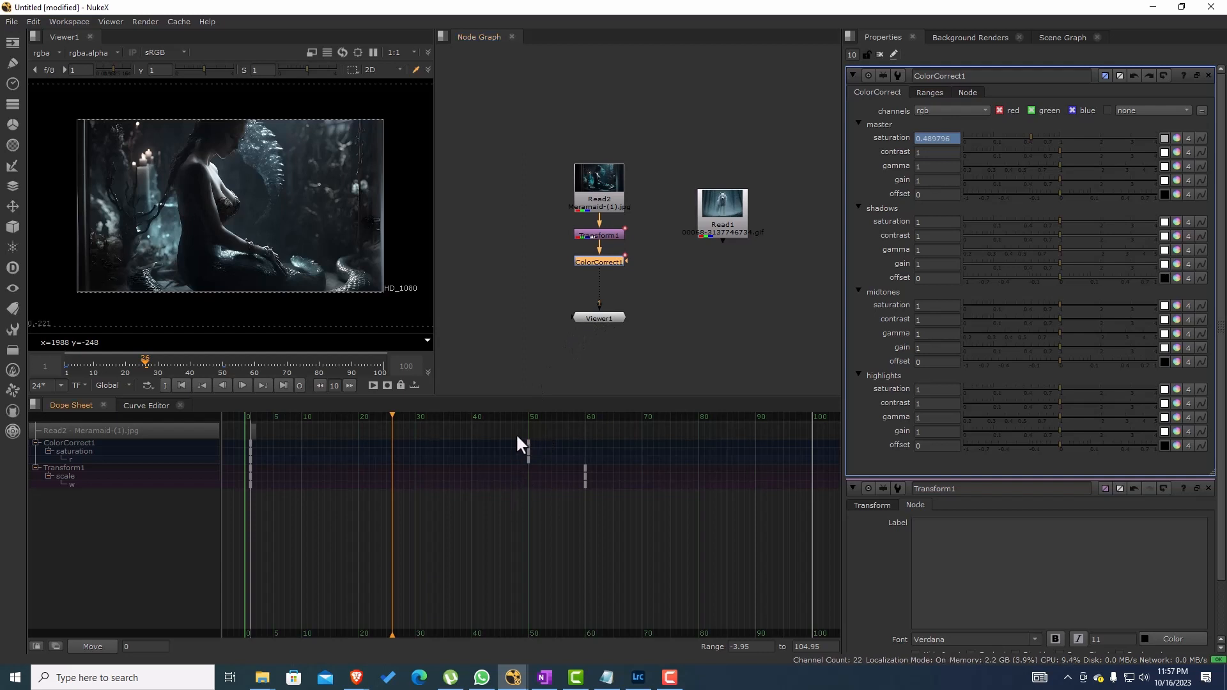
Step: Shift ColorCorrect1's saturation key at frame 50 by 10 frames in the Dope Sheet and clear the key selection
left_click_drag(516, 433, 533, 465)
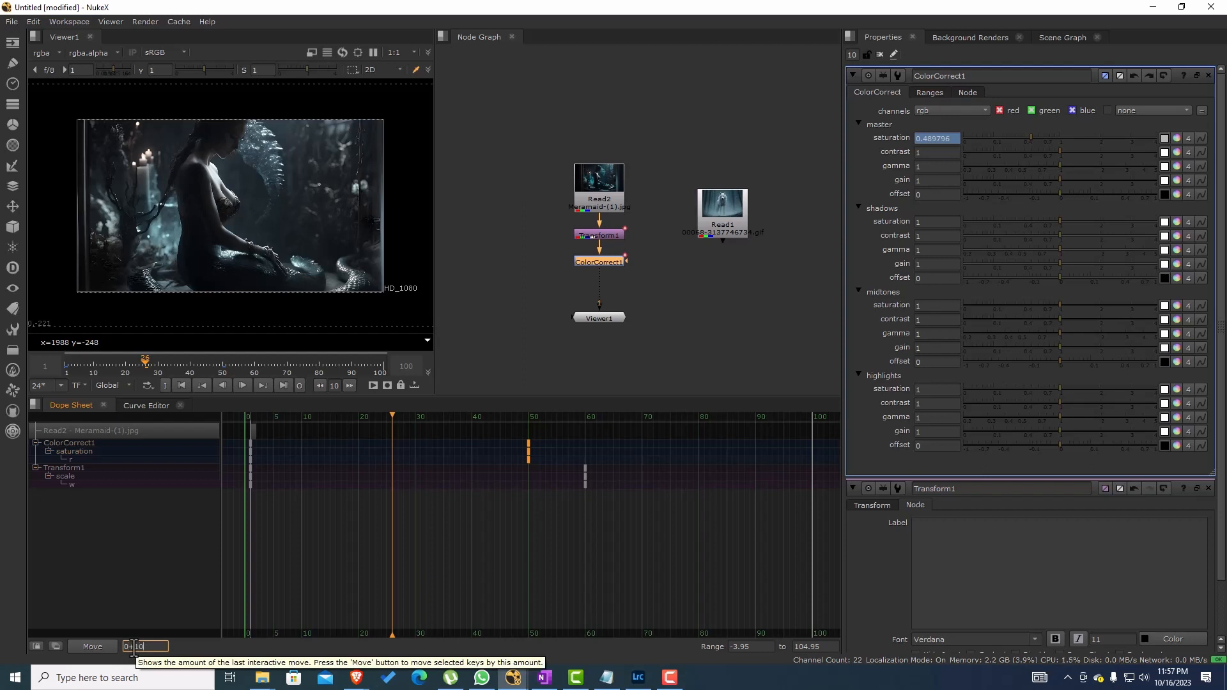
key("Return")
type("+10")
key("Return")
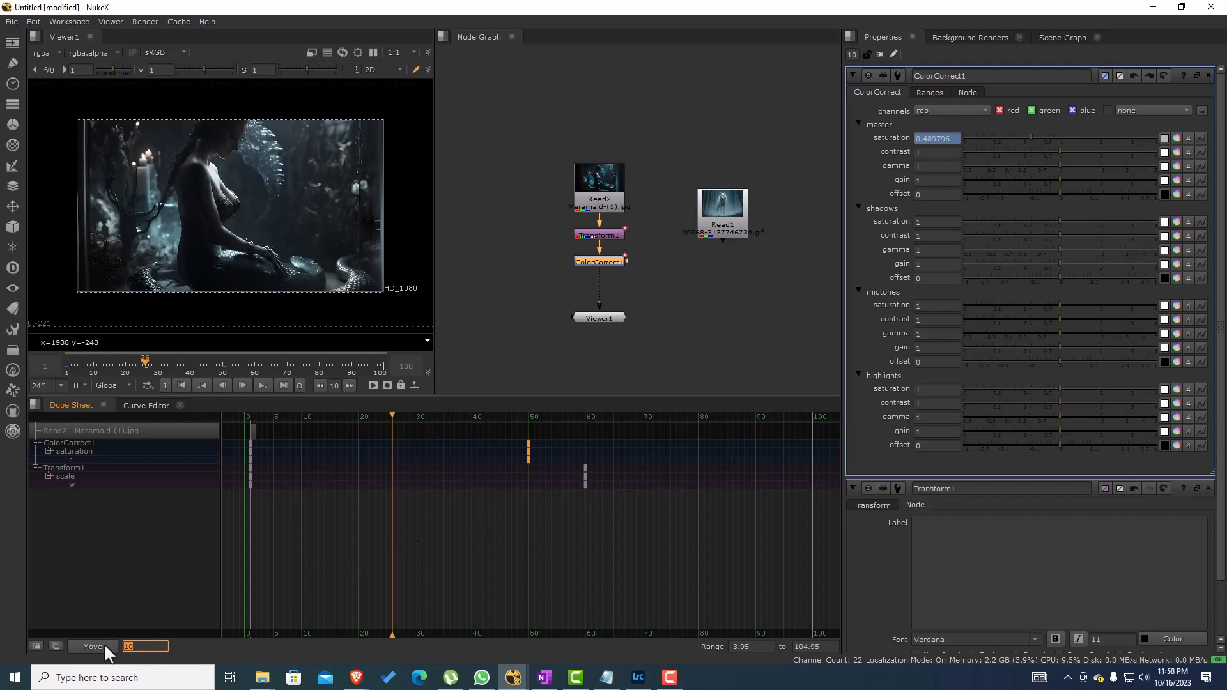
left_click(104, 642)
left_click(584, 449)
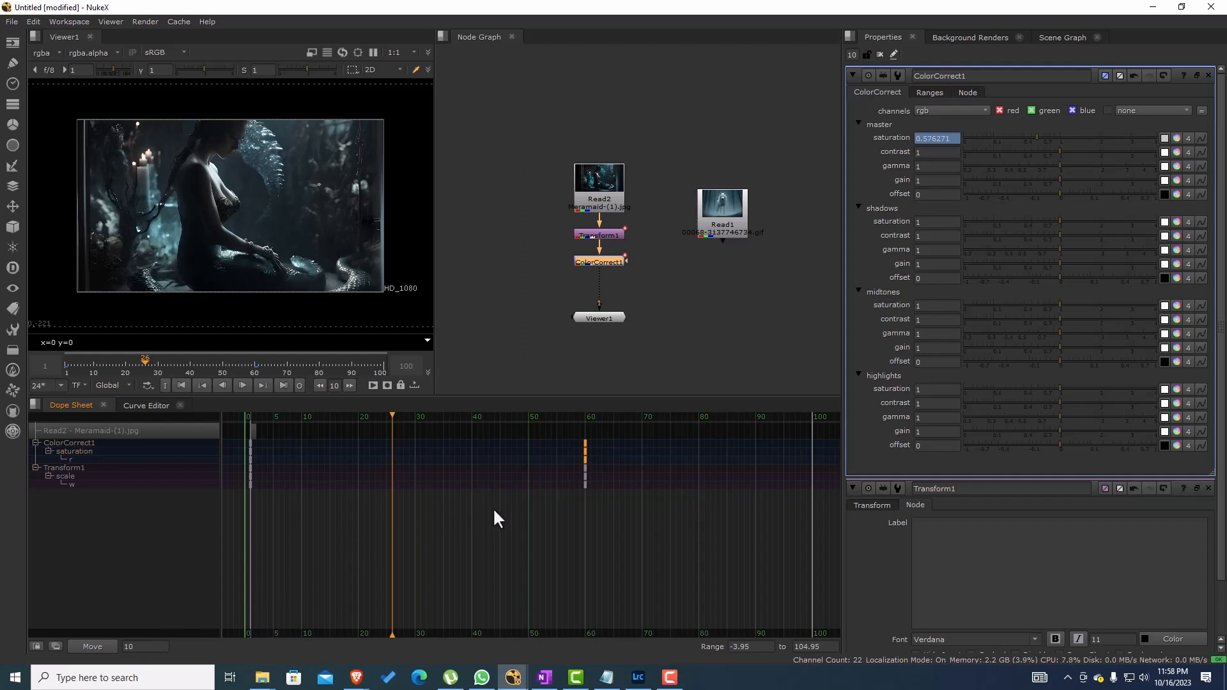
left_click(485, 558)
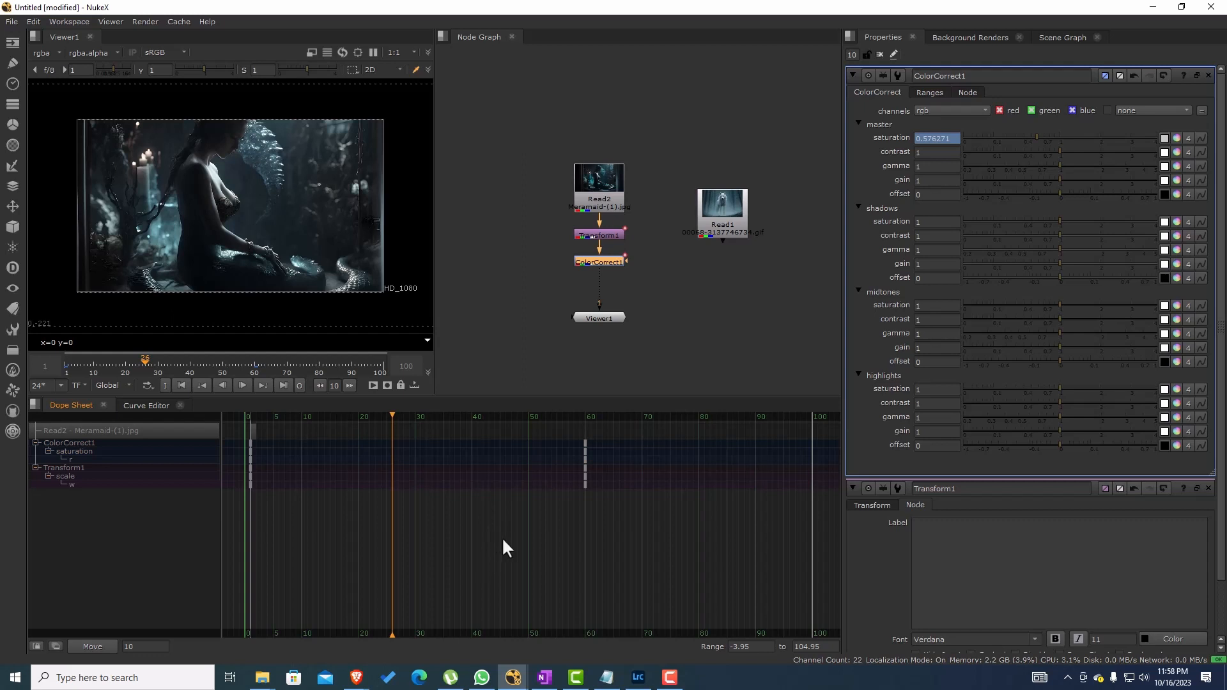
Step: Shift ColorCorrect1's last saturation key by -20 frames in the Dope Sheet and clear the key selection
scroll(501, 537, "down", 2)
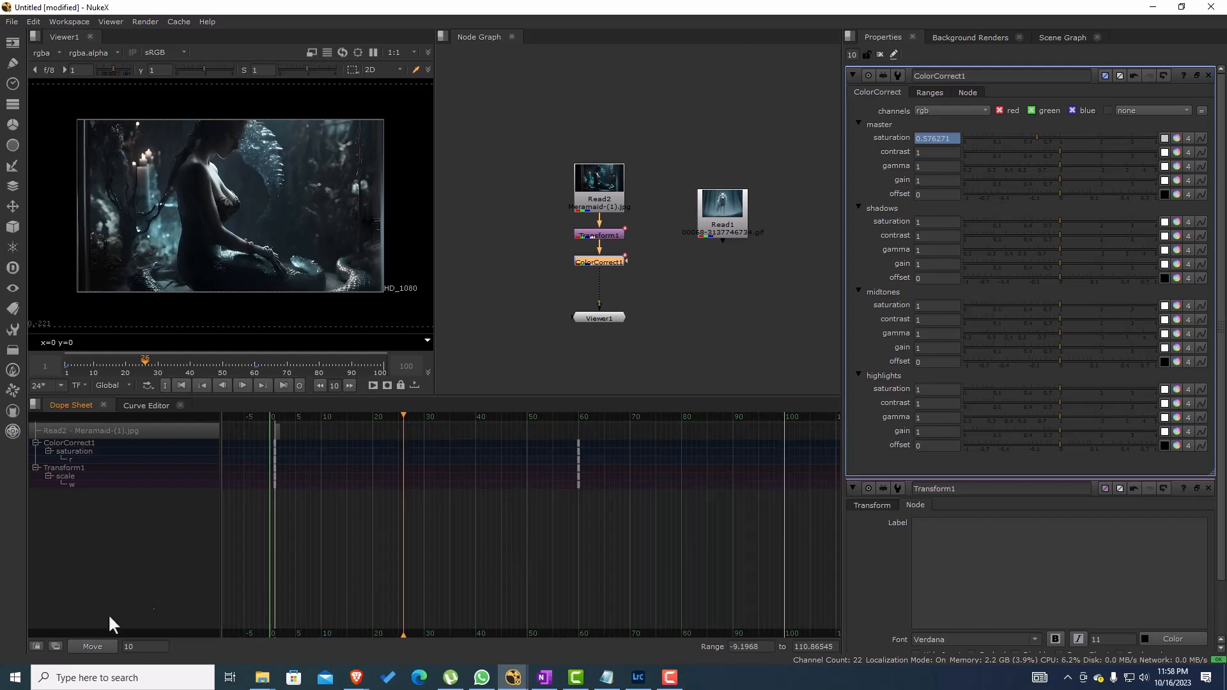
left_click(130, 646)
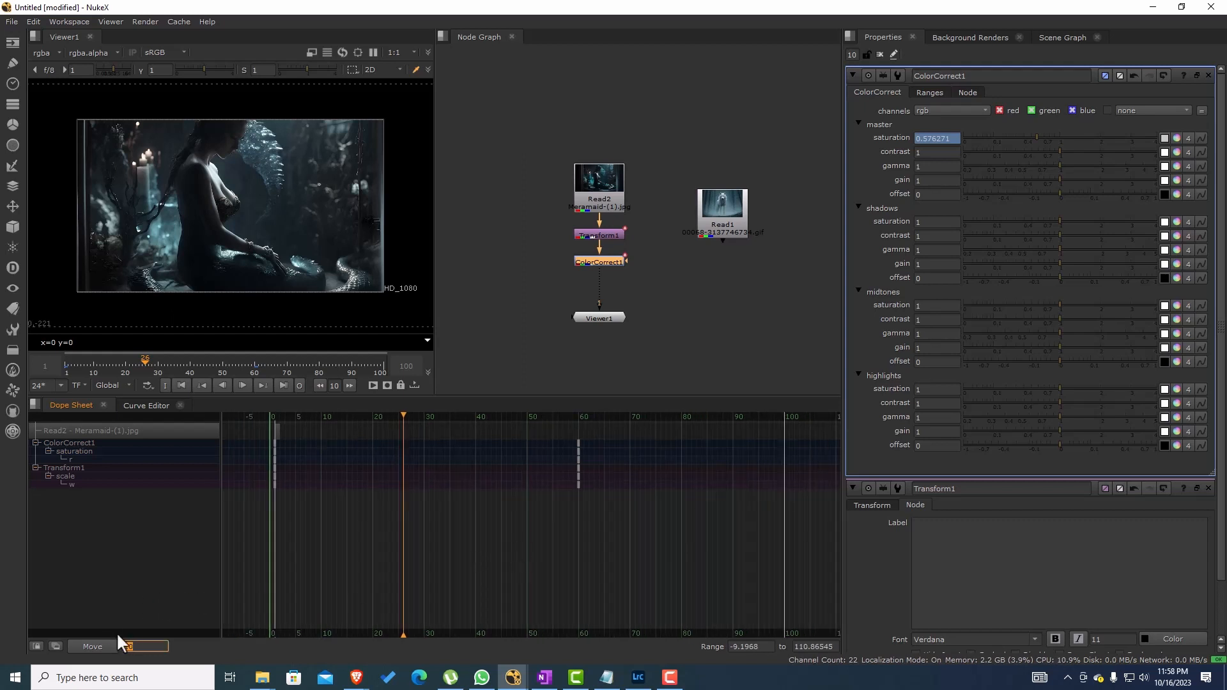
key("BackSpace")
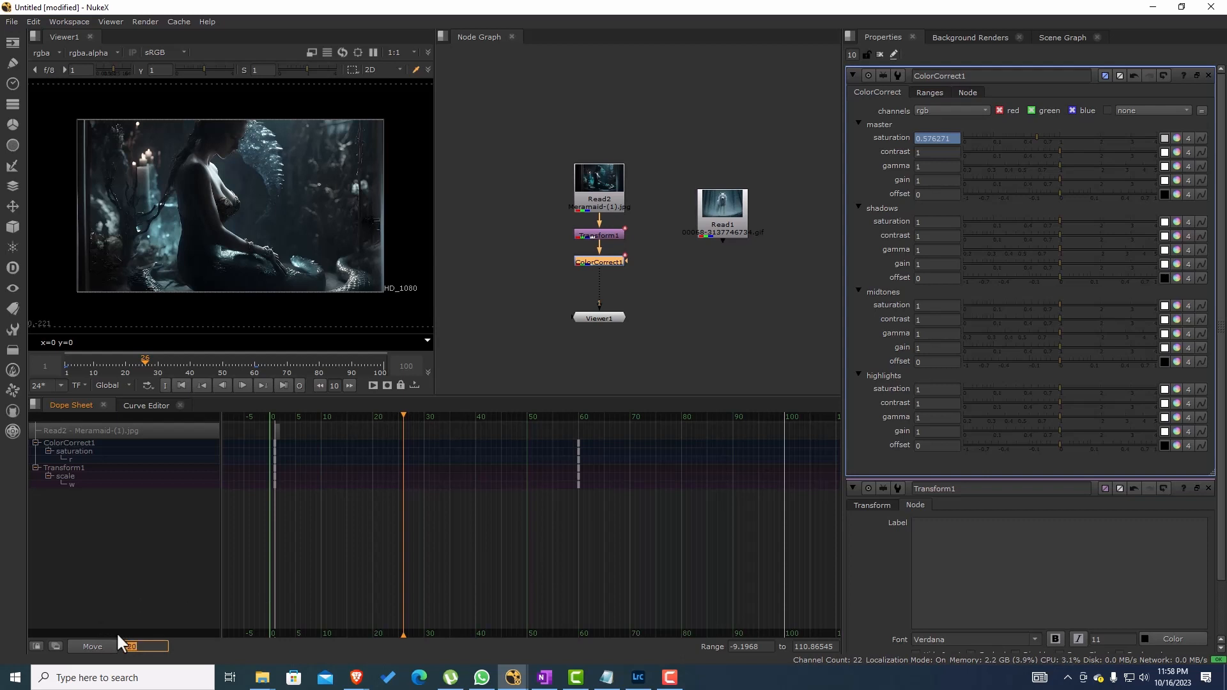
left_click(107, 646)
left_click_drag(570, 435, 585, 454)
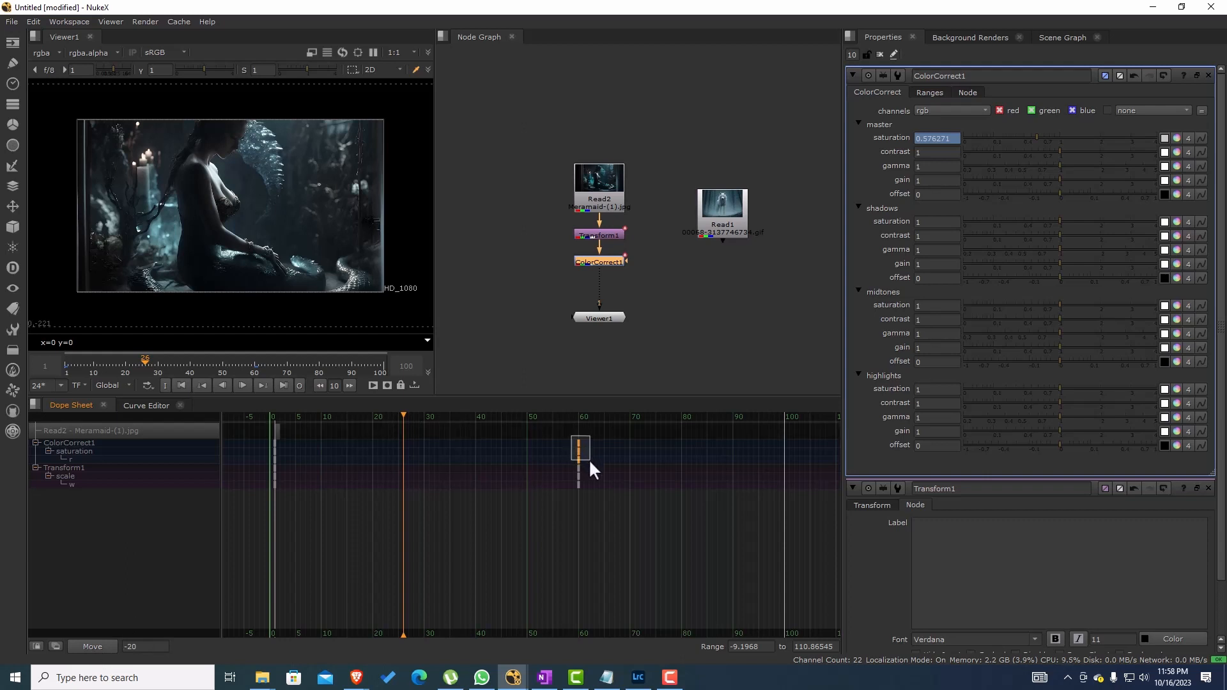
left_click(93, 646)
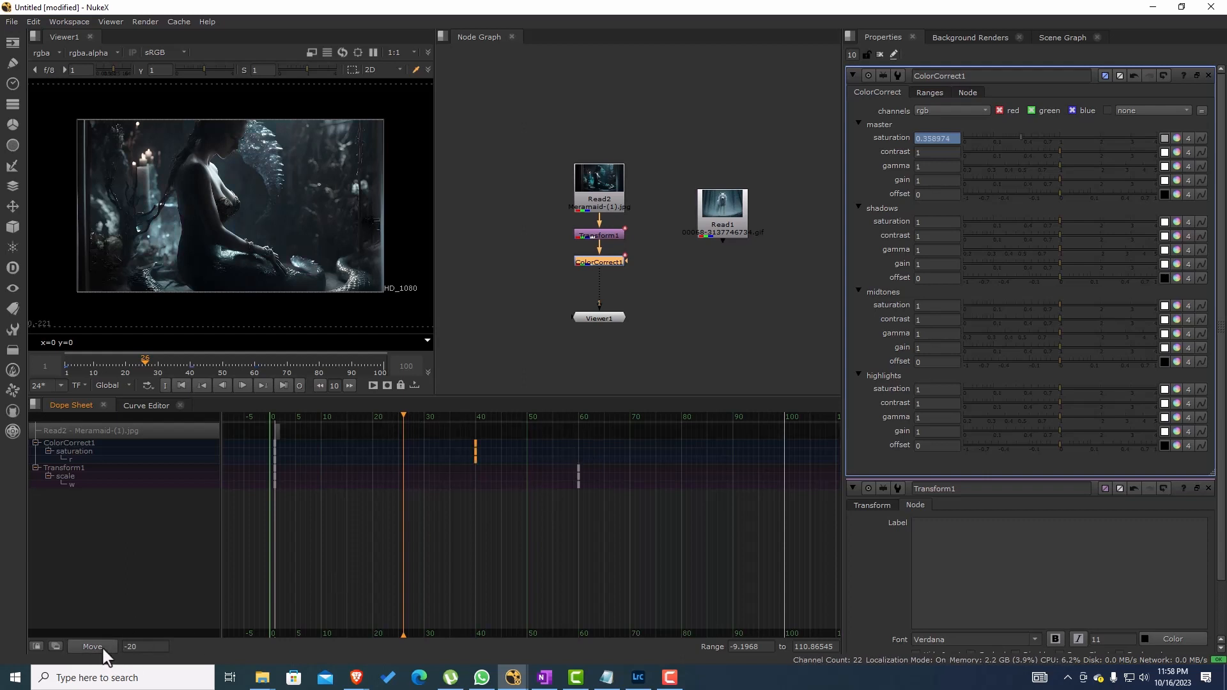
left_click(516, 525)
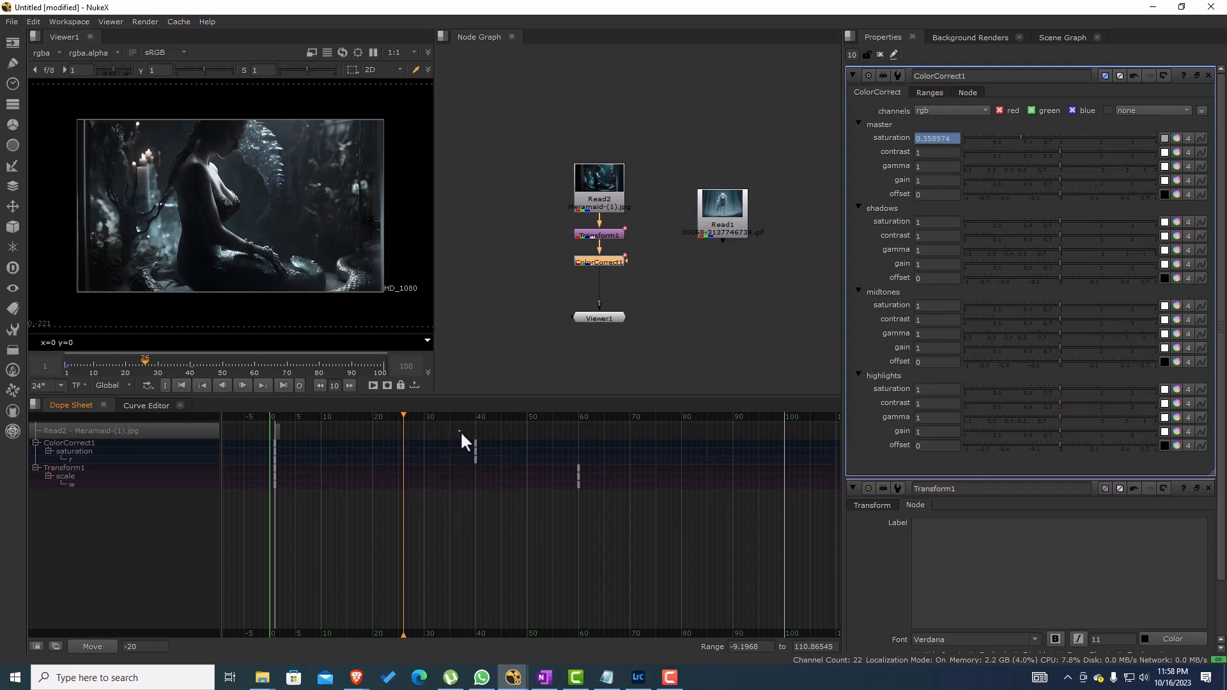
Step: Select the last saturation and scale keys together, frame them and the whole key range in the Dope Sheet, and deselect
left_click_drag(459, 432, 592, 500)
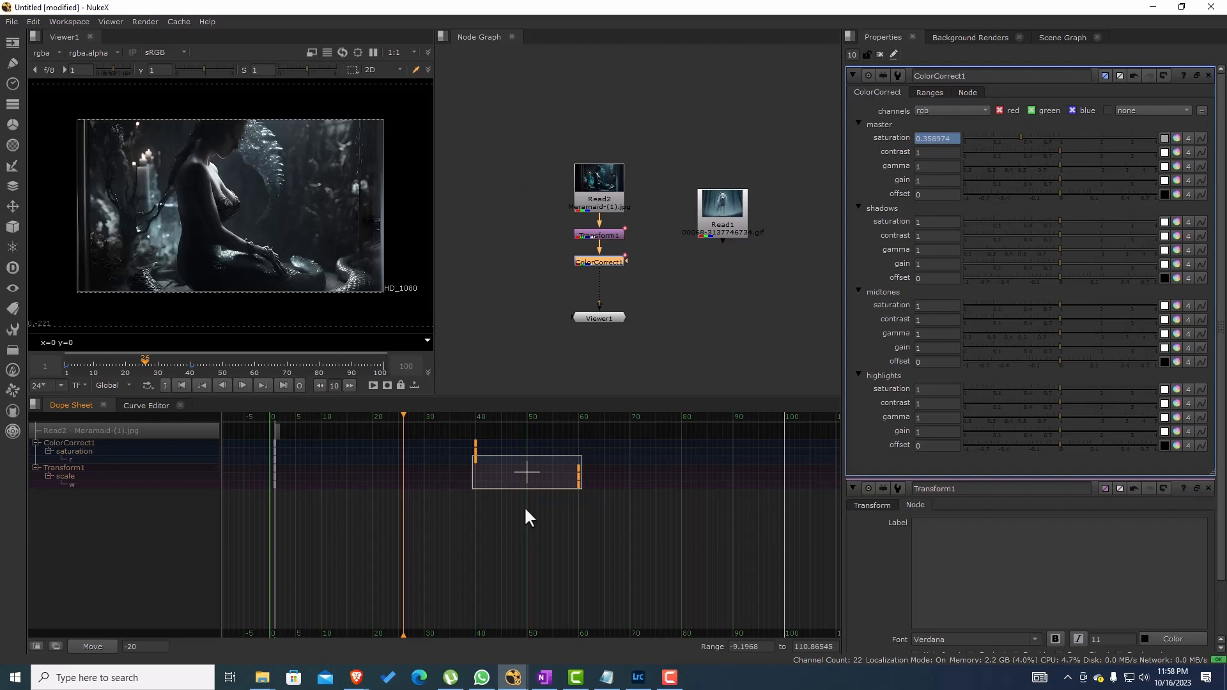
key("f")
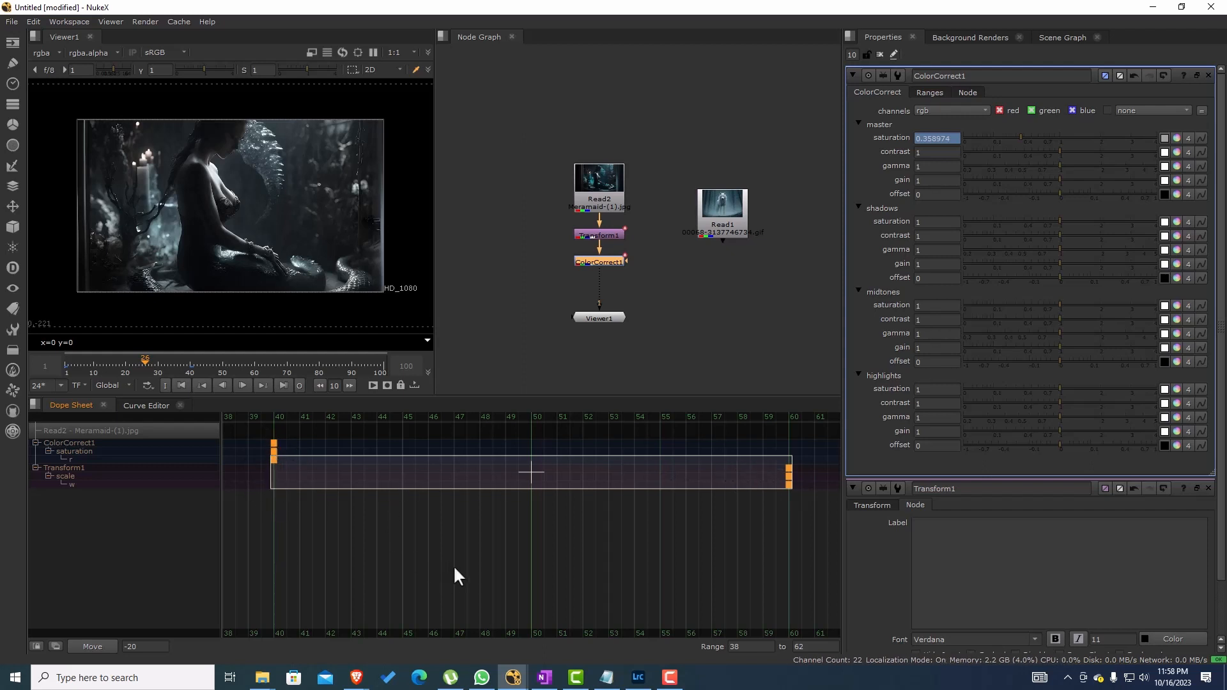
key("f")
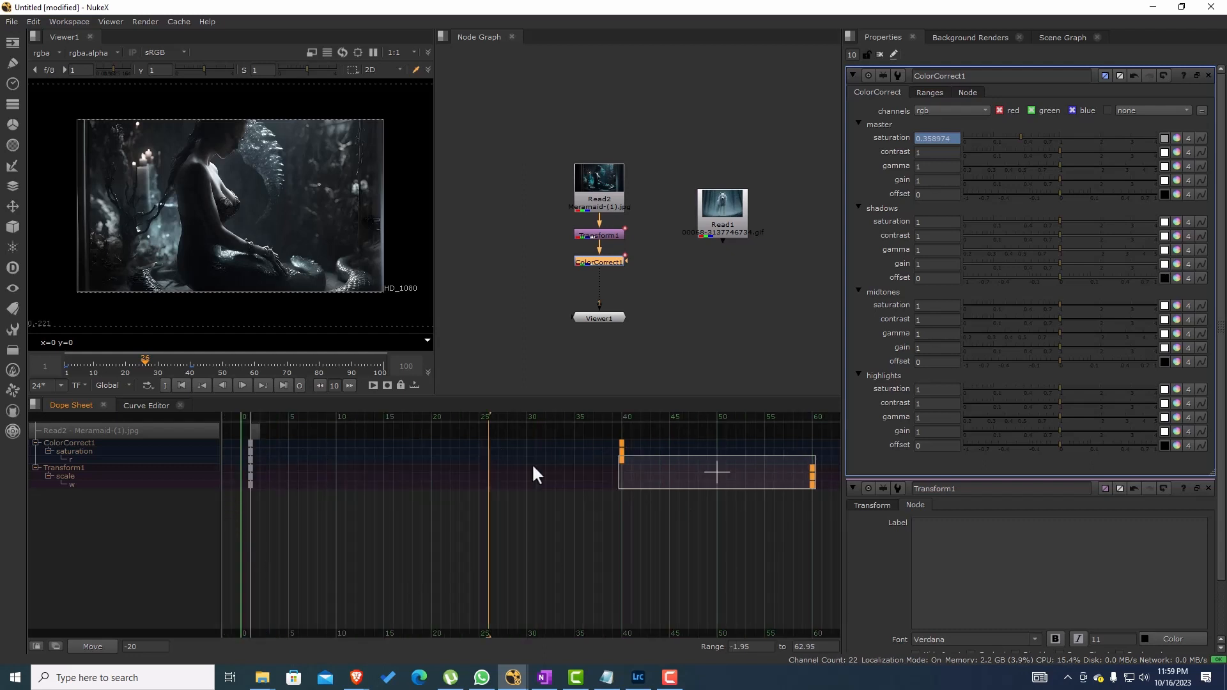
scroll(588, 541, "down", 5)
left_click(676, 527)
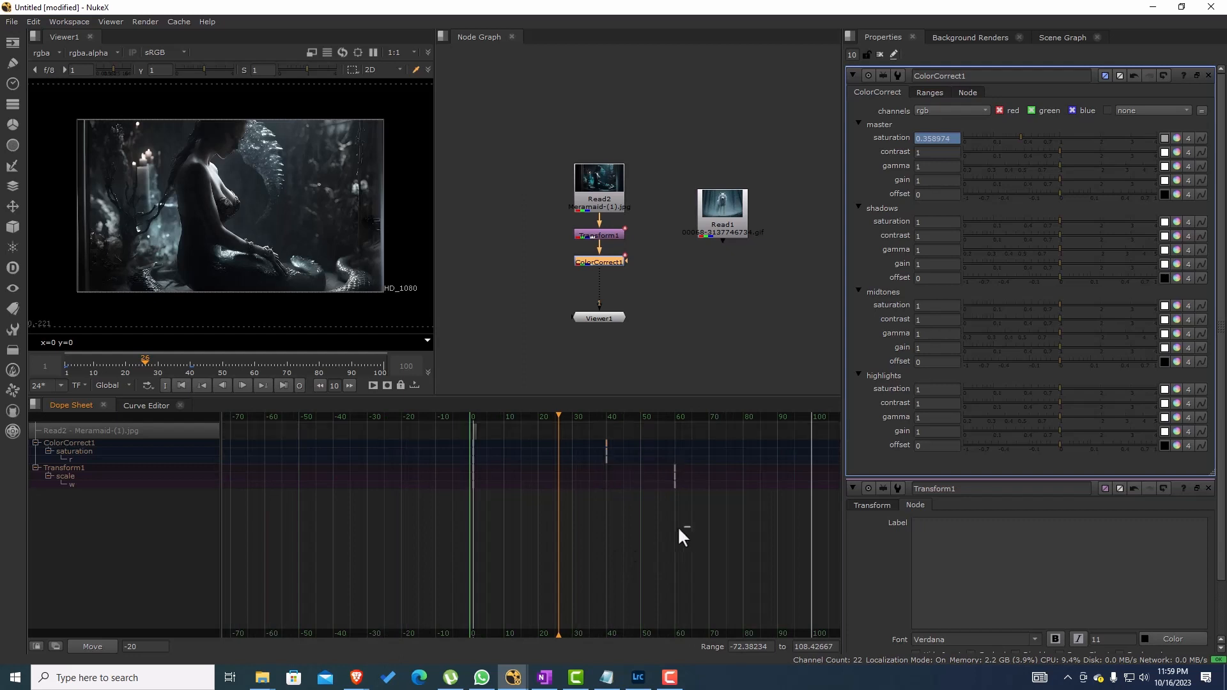
Step: Select only ColorCorrect1's last saturation key and frame it in the Dope Sheet
left_click_drag(676, 525, 501, 567)
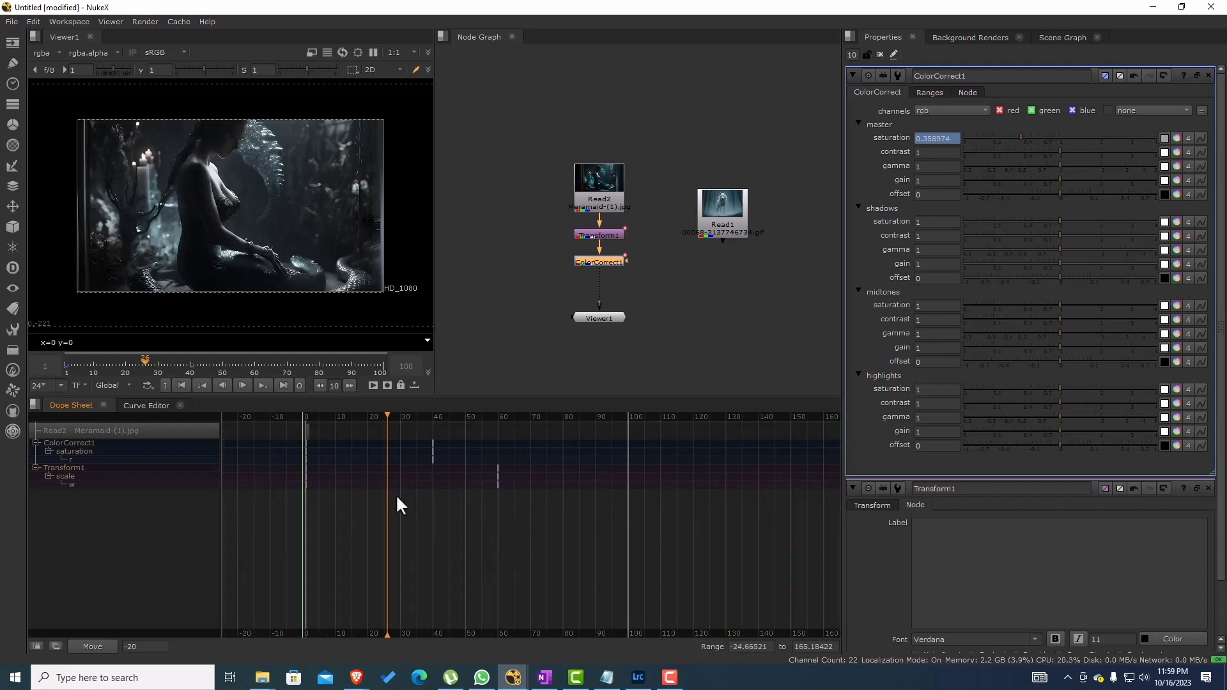
scroll(398, 499, "up", 1)
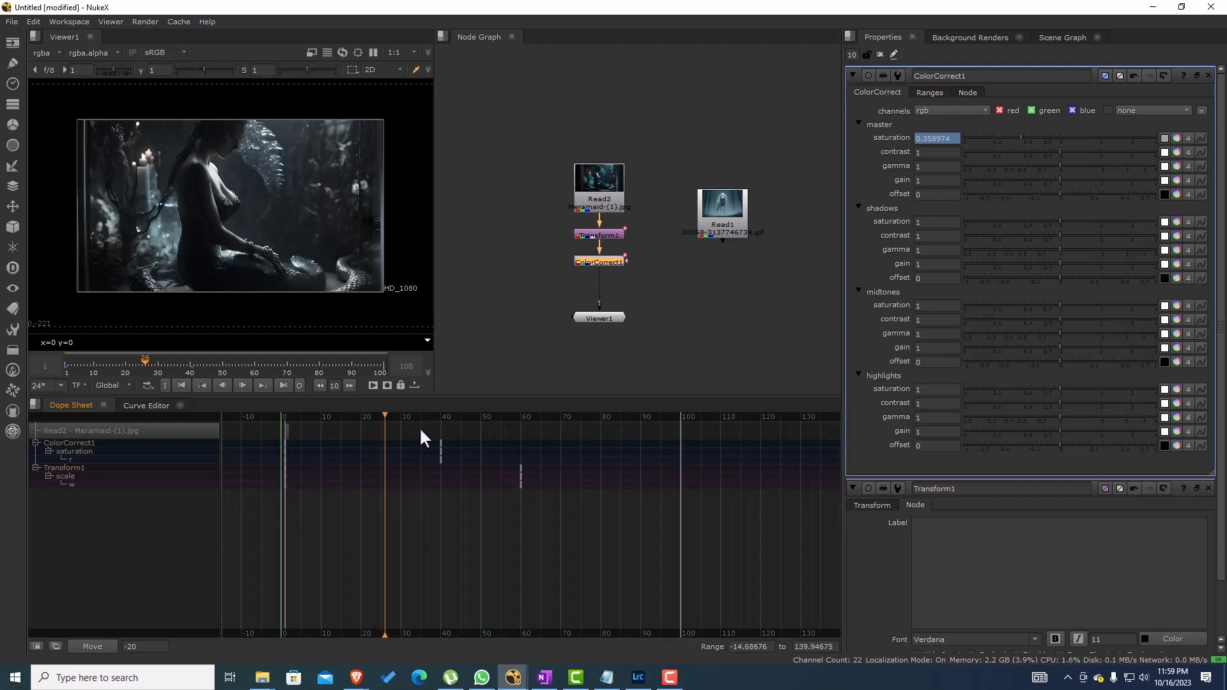
left_click_drag(419, 427, 453, 478)
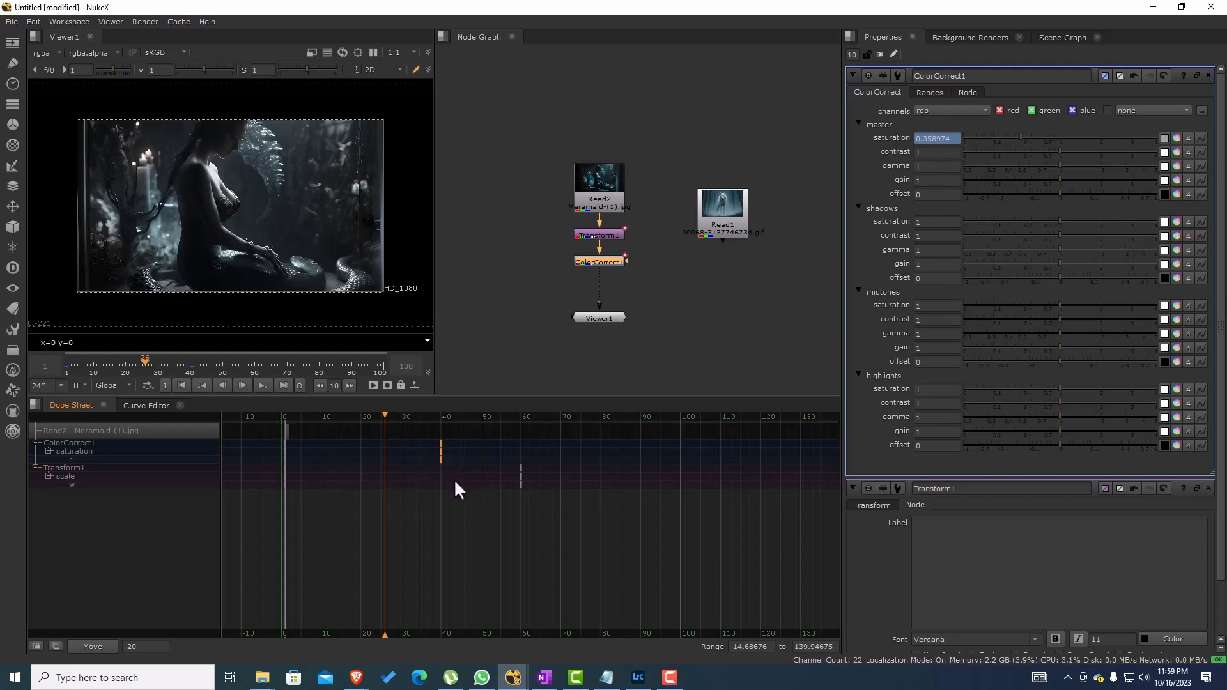
key("f")
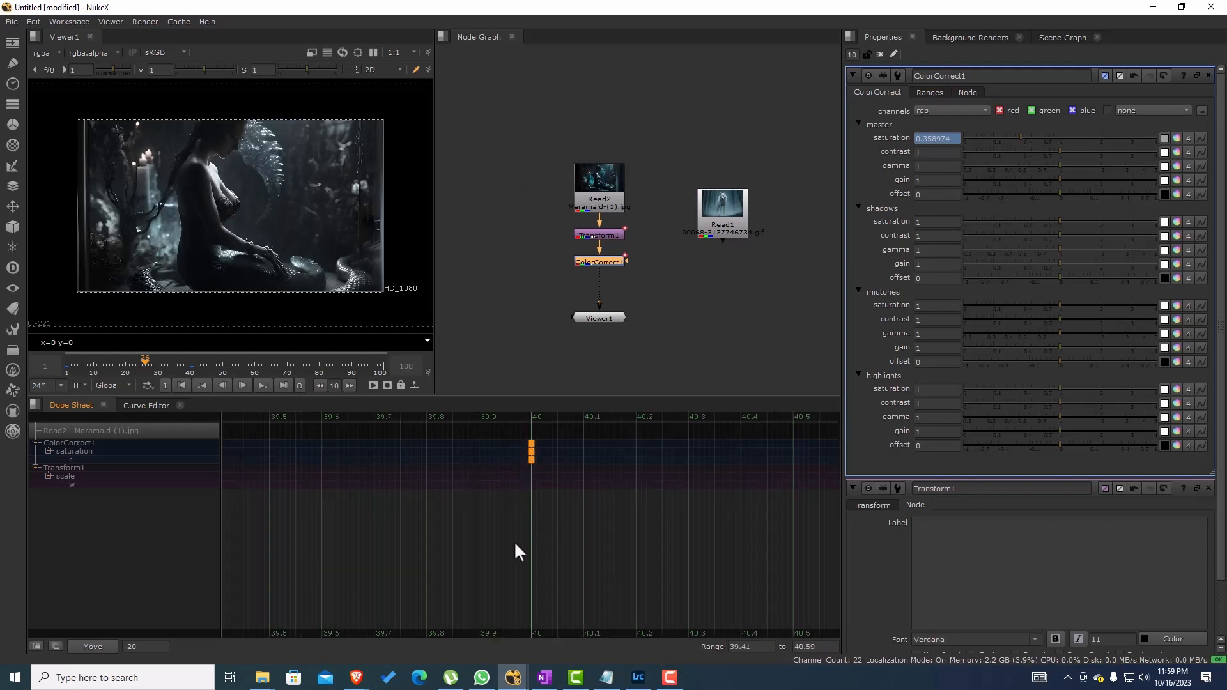
scroll(524, 563, "down", 8)
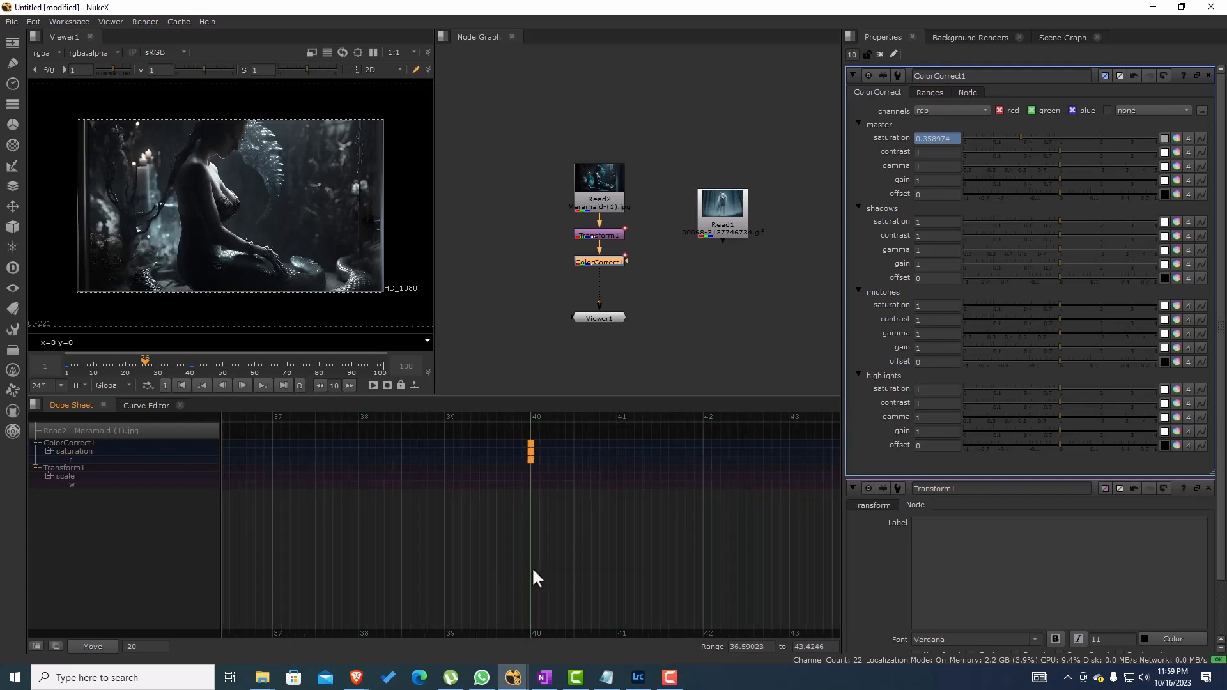
scroll(532, 566, "down", 10)
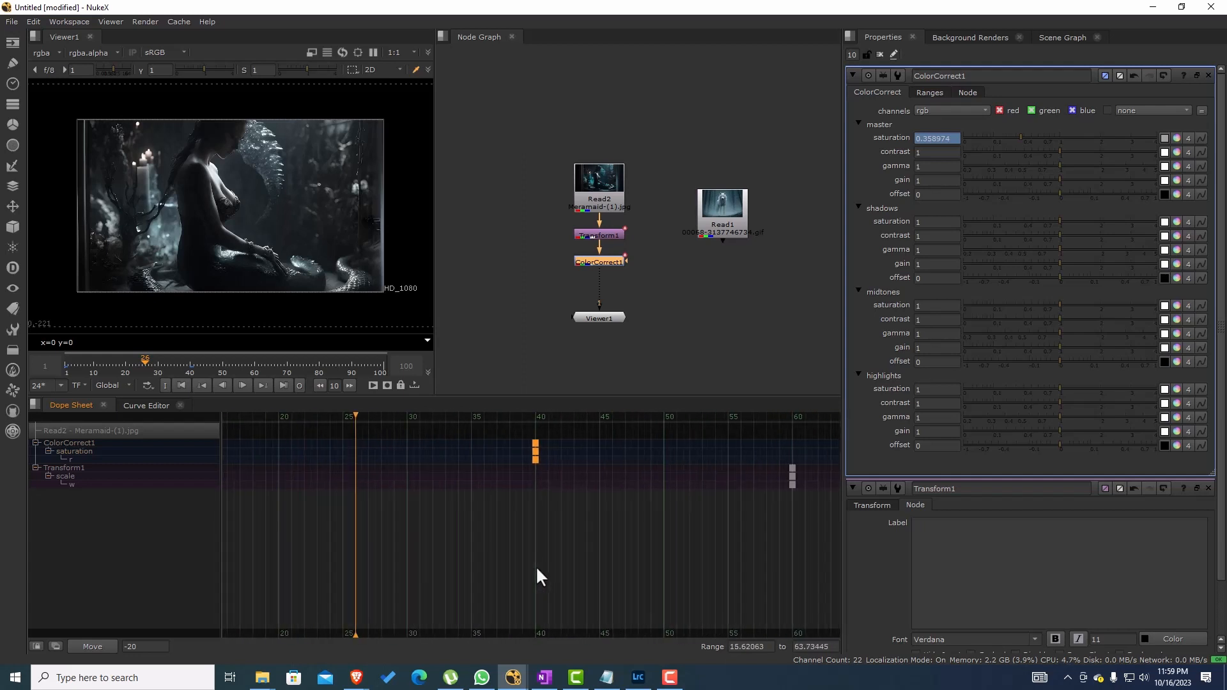
Step: Clear the key selection and frame the full range of saturation and scale keys in the Dope Sheet
scroll(537, 569, "down", 8)
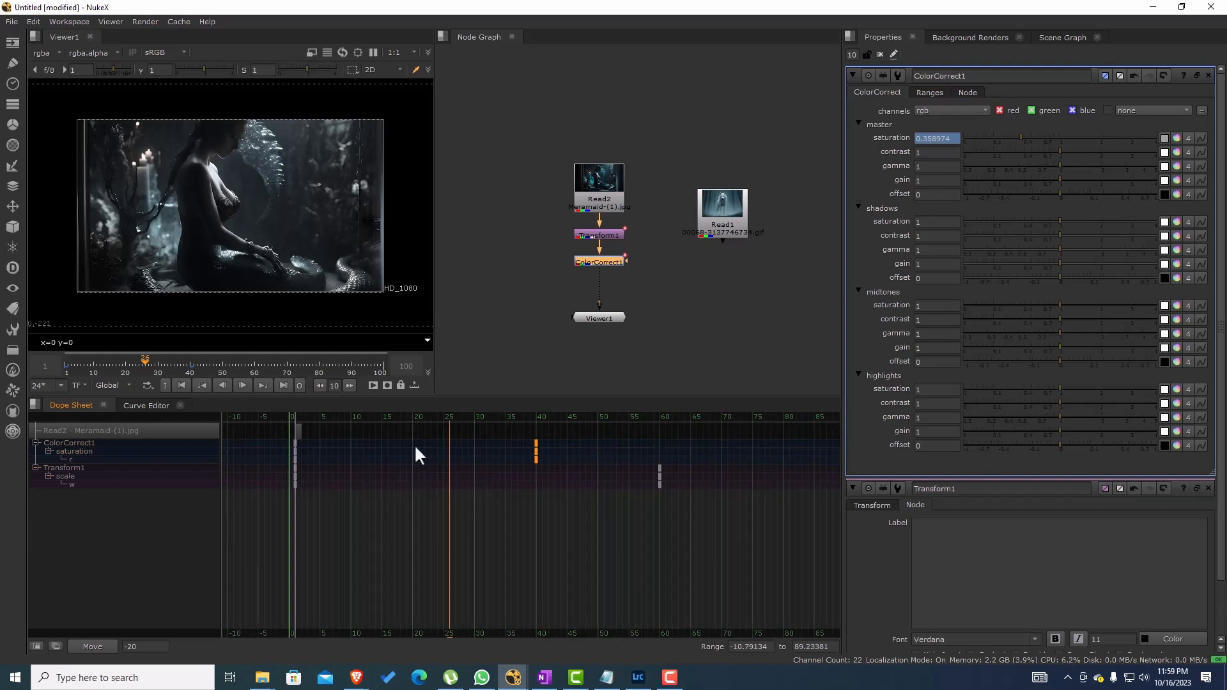
scroll(466, 451, "down", 1)
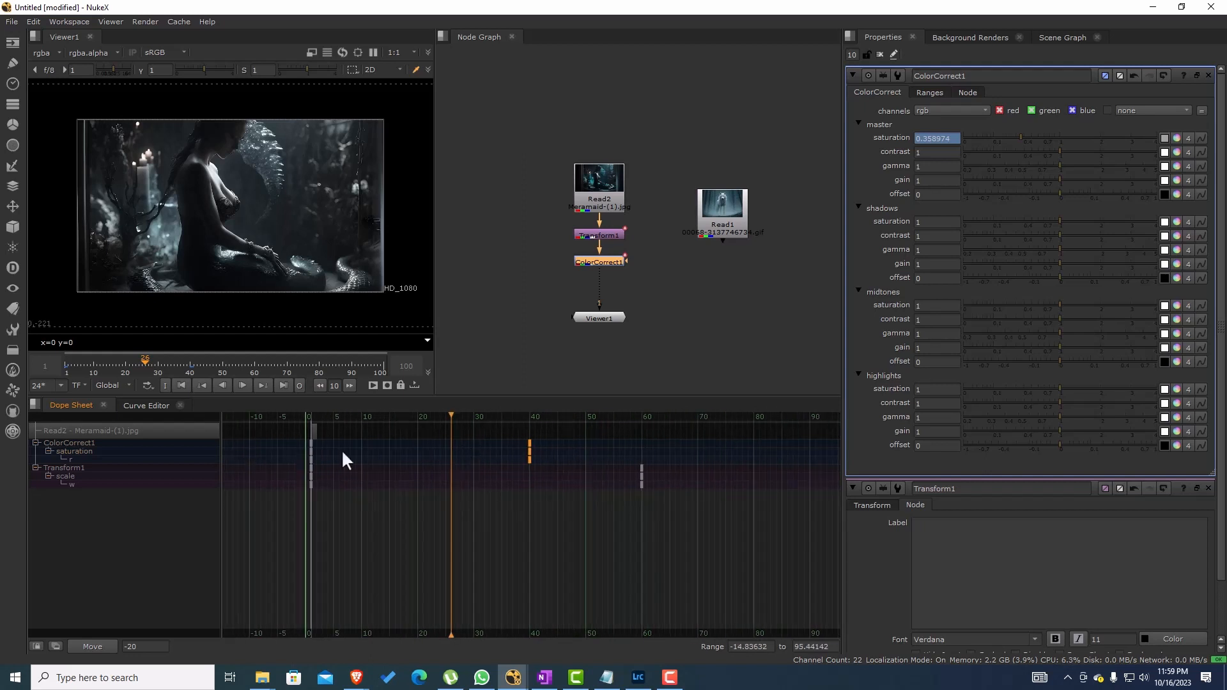
scroll(437, 472, "down", 2)
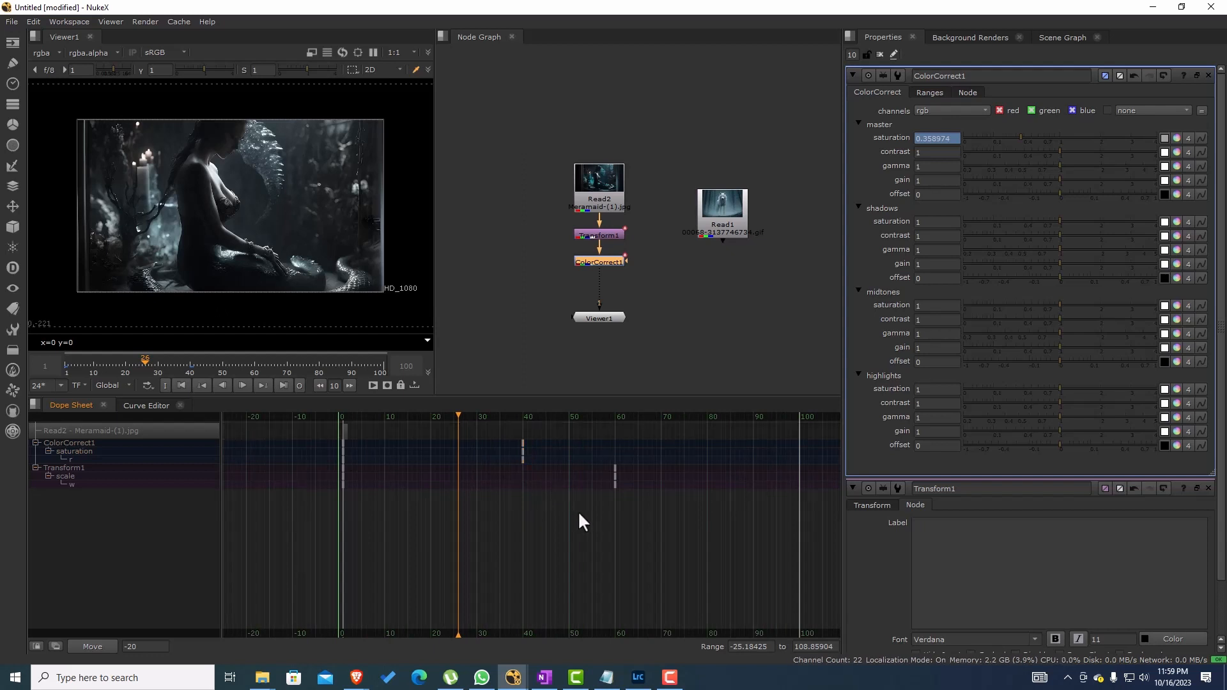
key("f")
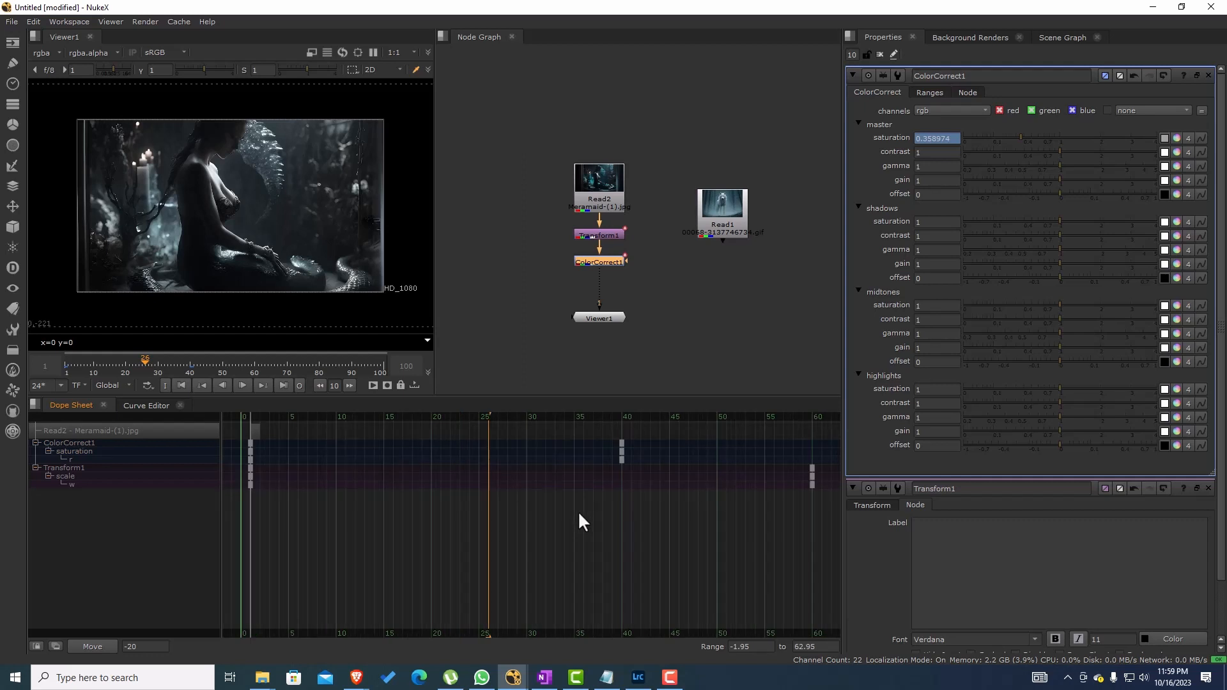
Step: Move the Read1 node next to Read2 in the Node Graph and deselect it
left_click_drag(677, 282, 620, 248)
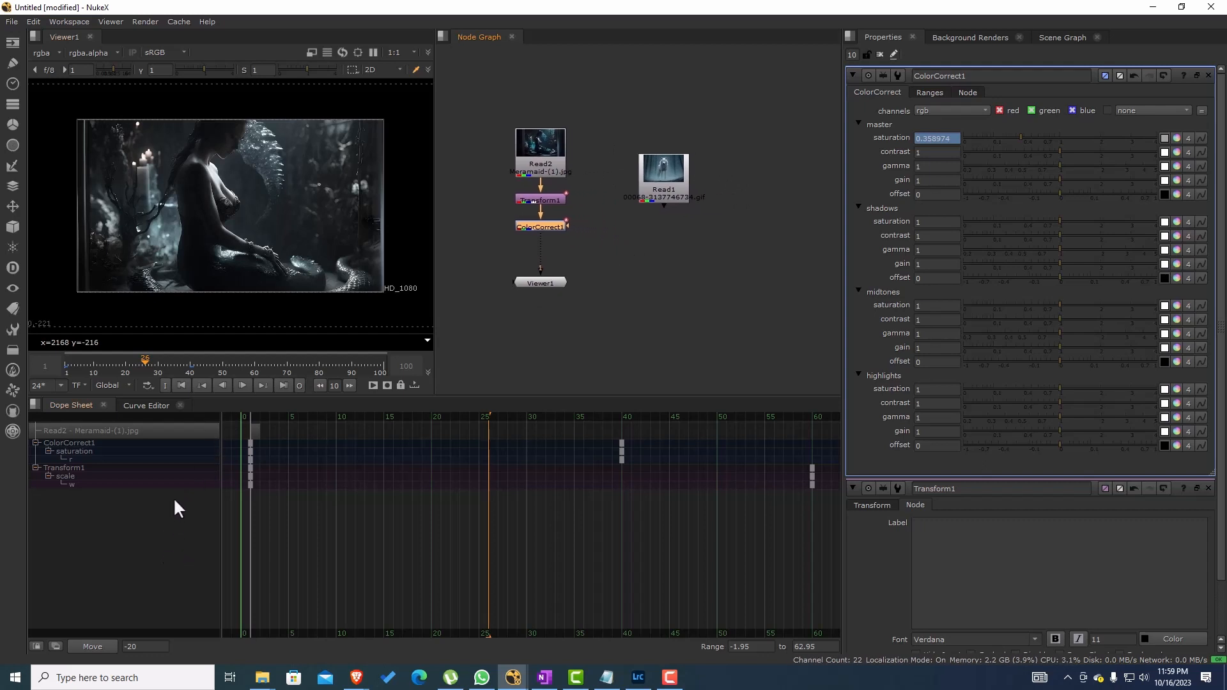
left_click_drag(664, 171, 630, 145)
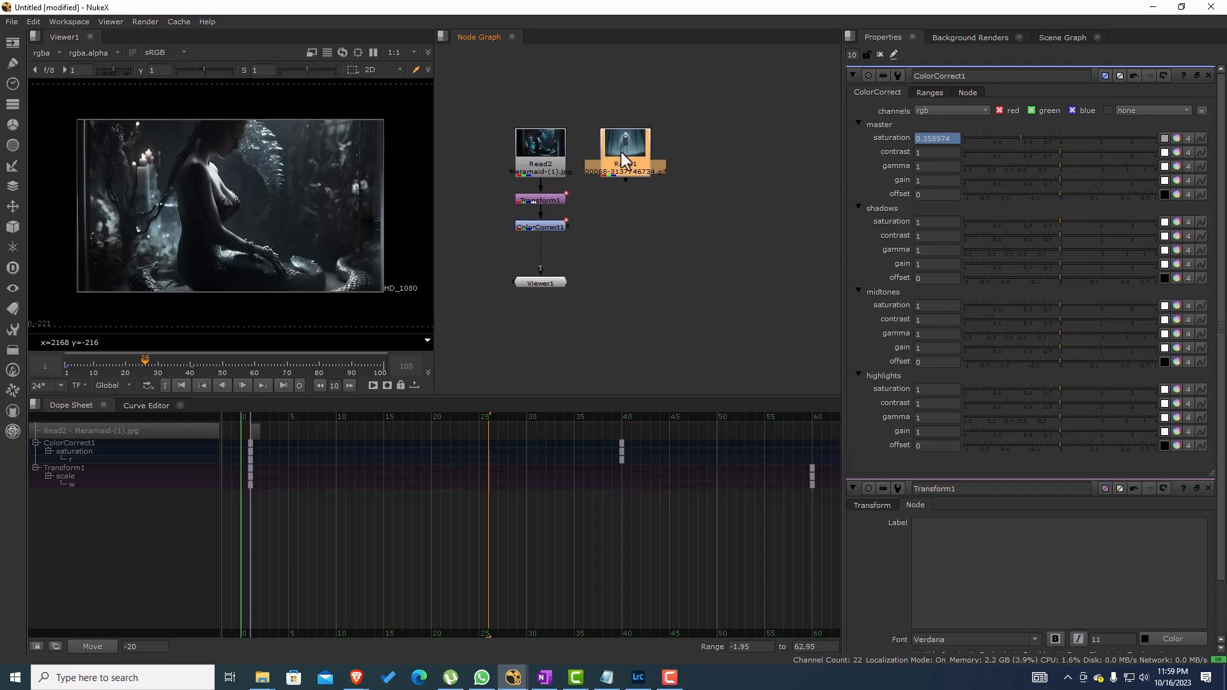
left_click(712, 163)
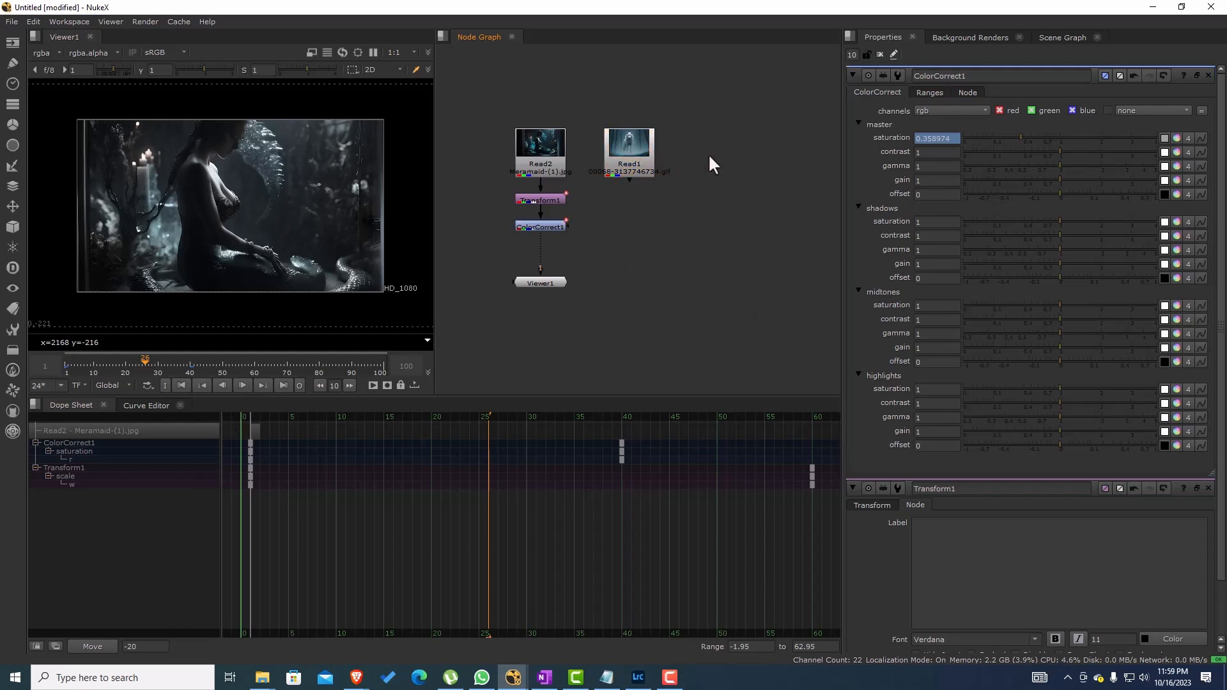
Step: Add an unconnected AudioRead node beside Read1 in the Node Graph
key("Tab")
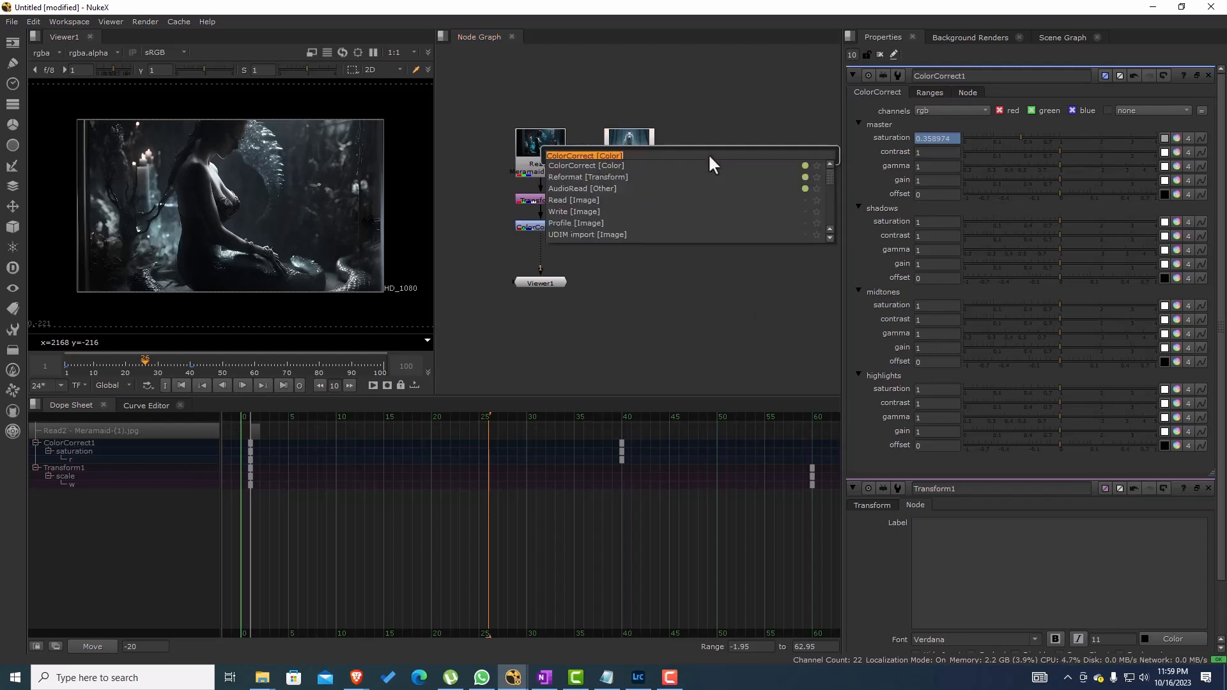
type("audio")
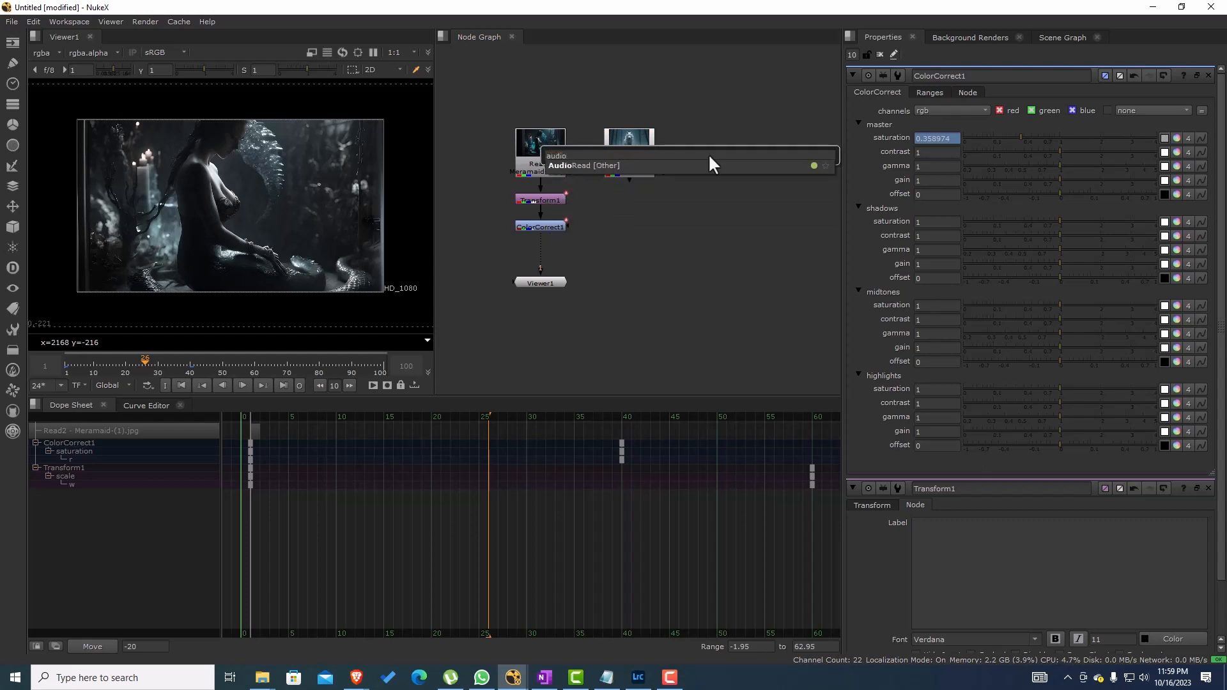
left_click(585, 168)
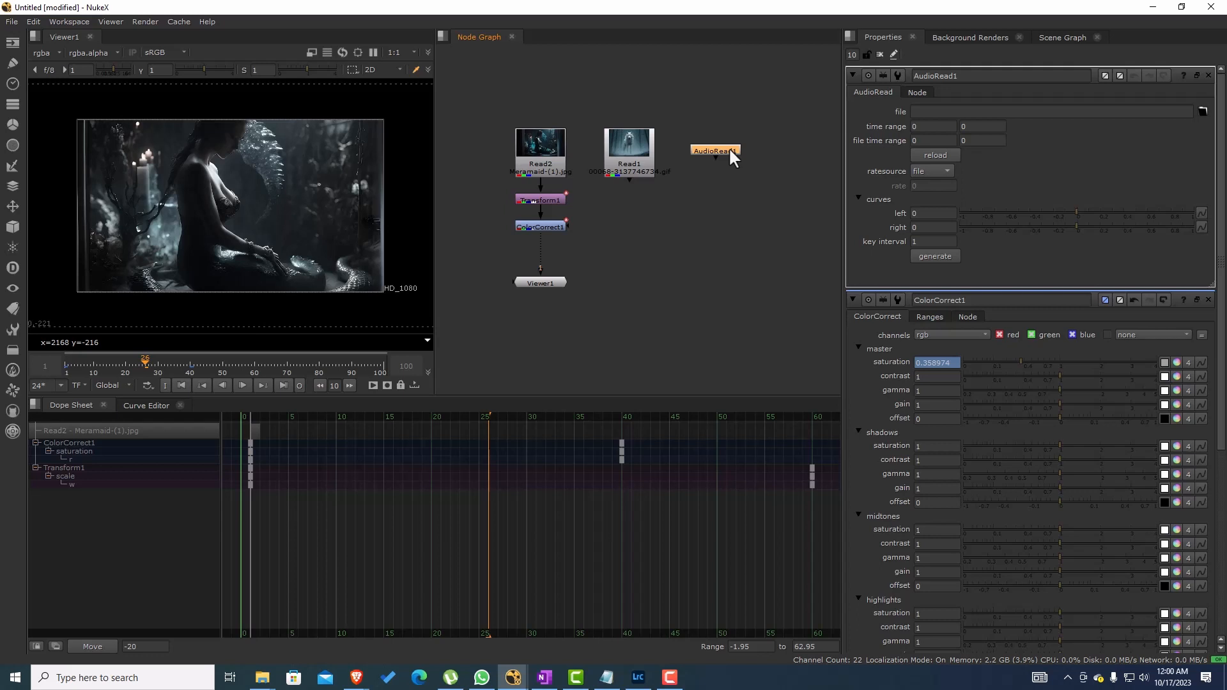
Step: Try to load "tubebackr - Chill With Me.mp3" as AudioRead1's audio file
left_click(1201, 111)
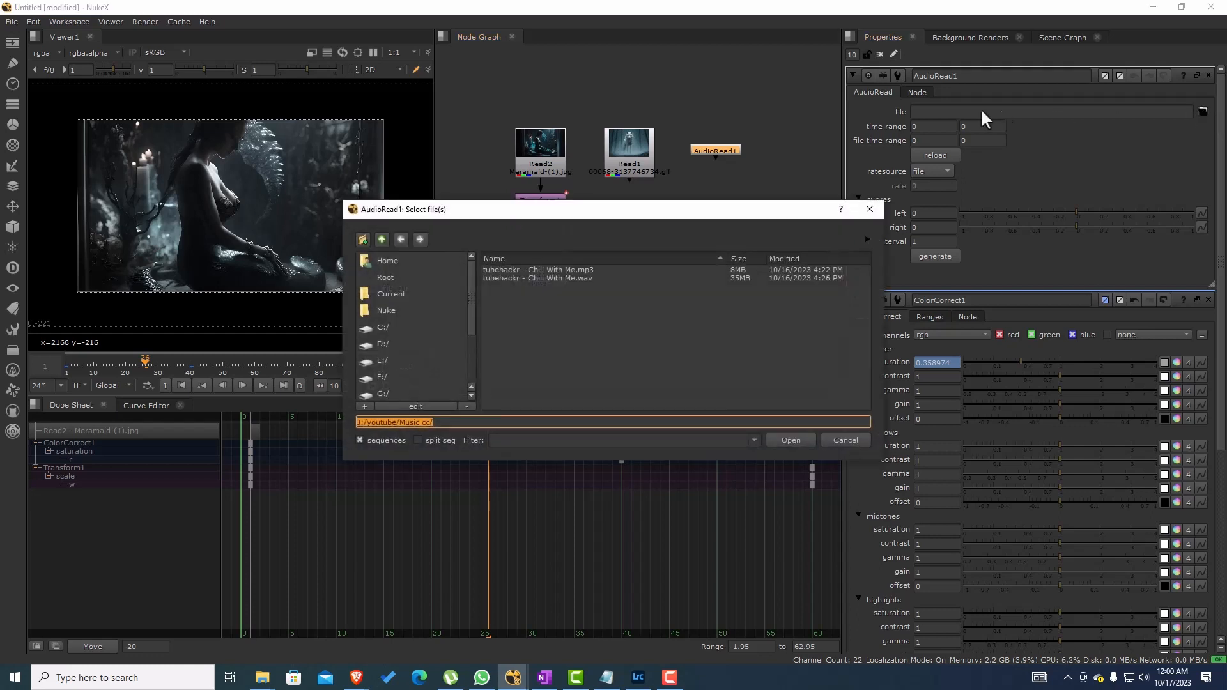
left_click(580, 269)
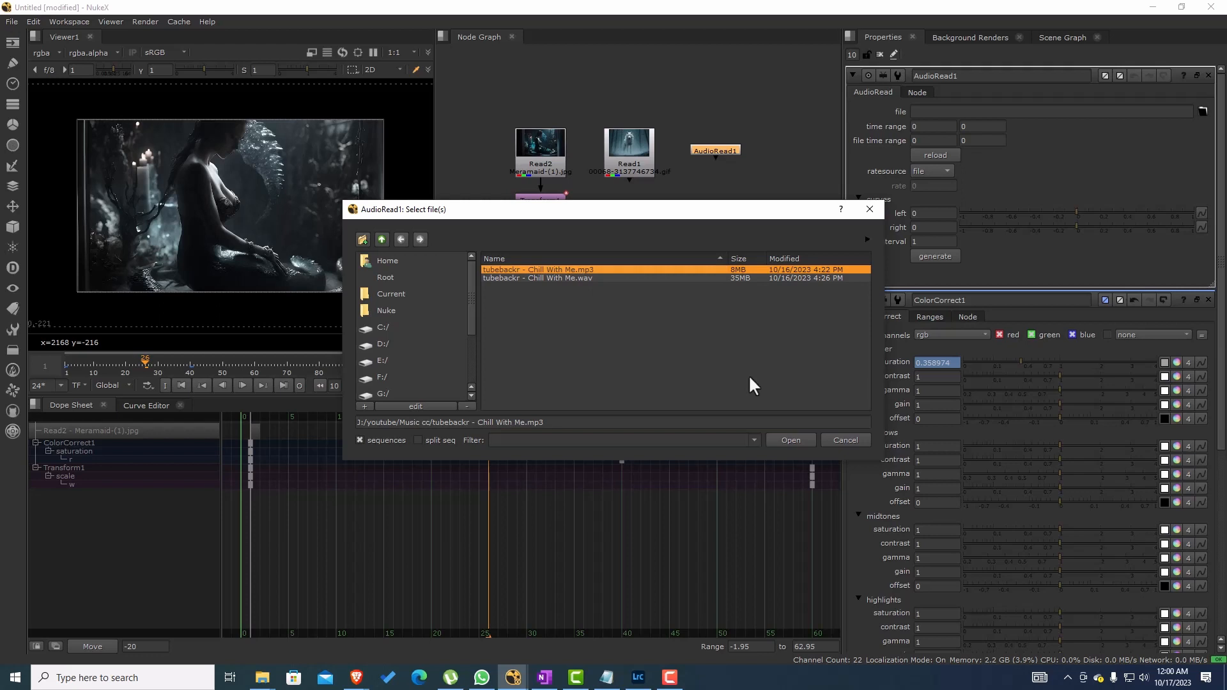
left_click(792, 441)
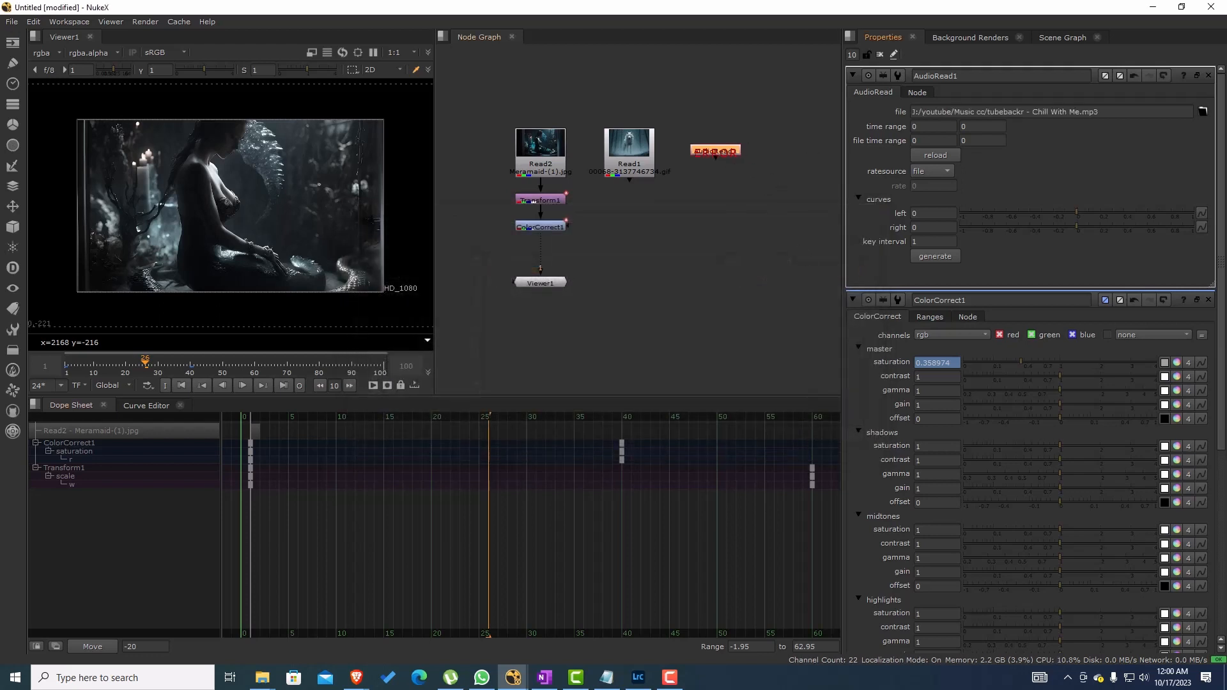
Step: Replace AudioRead1's audio file with "tubebackr - Chill With Me.wav"
left_click(1201, 114)
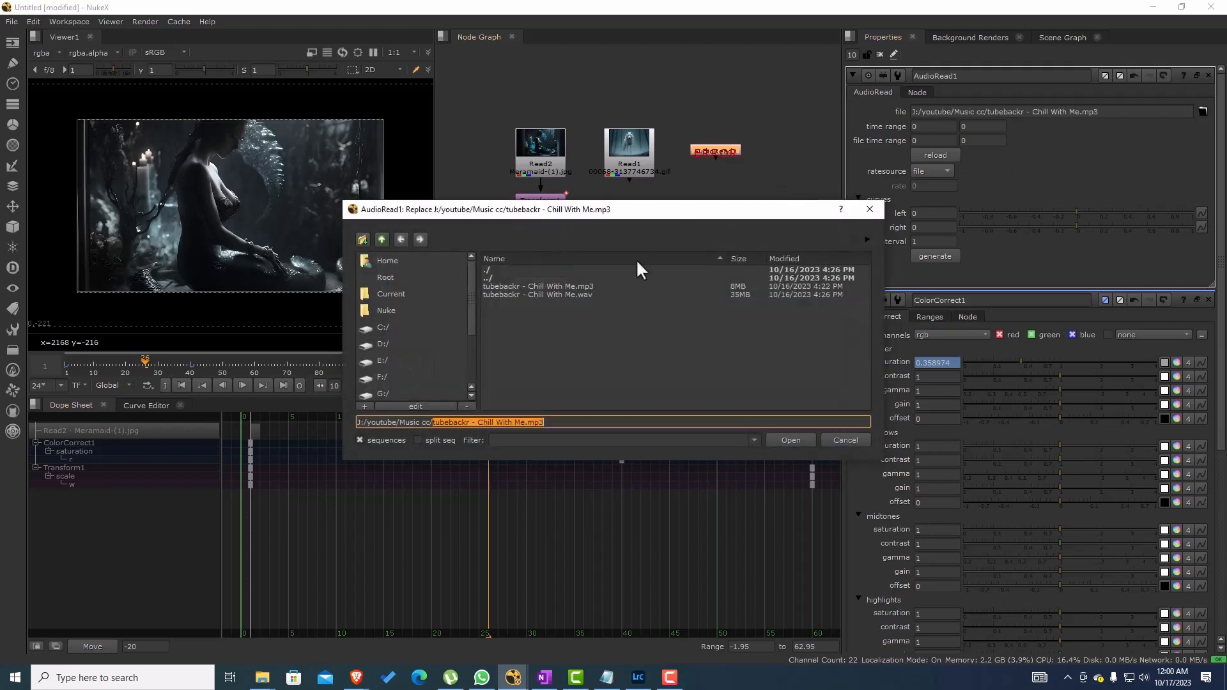
left_click(575, 294)
left_click(789, 446)
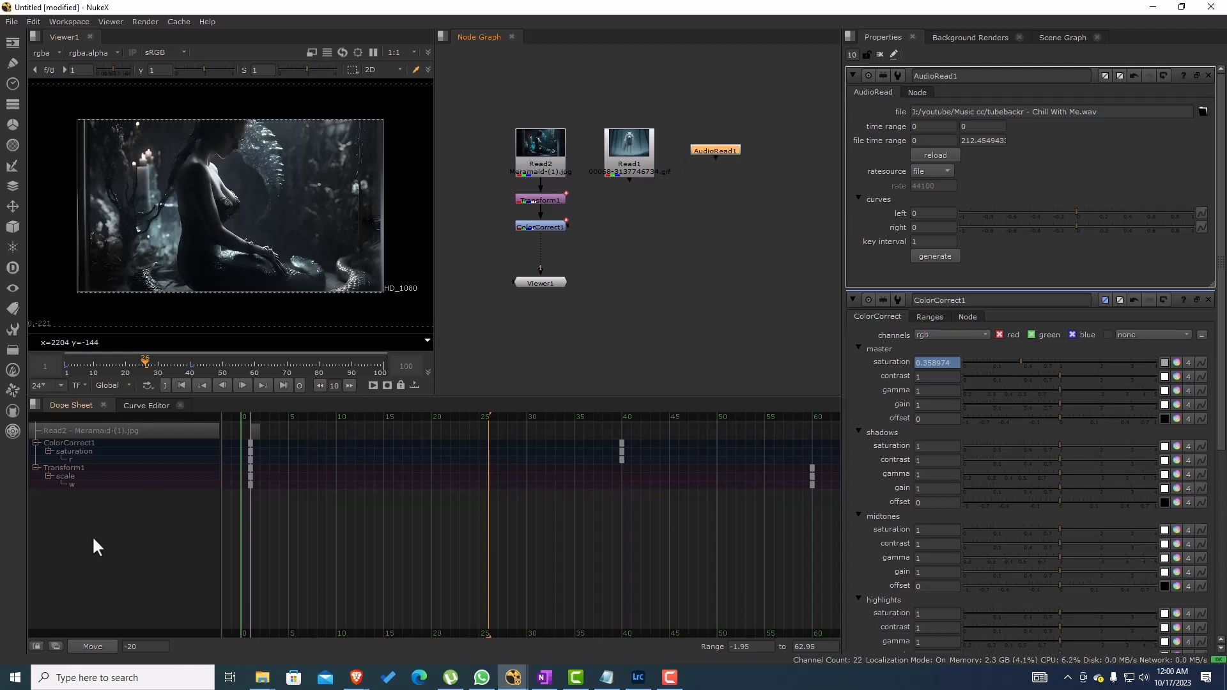
Step: Show the audio waveform in the Dope Sheet by setting its audio draw style to Below
right_click(103, 555)
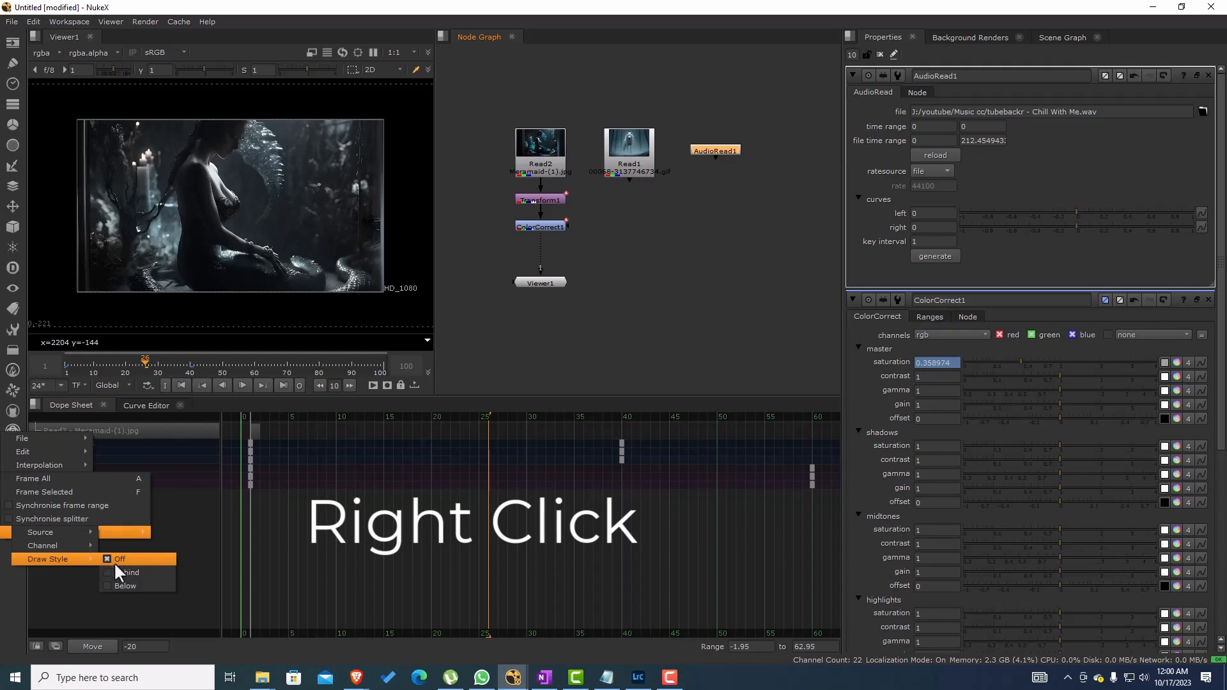
left_click(60, 586)
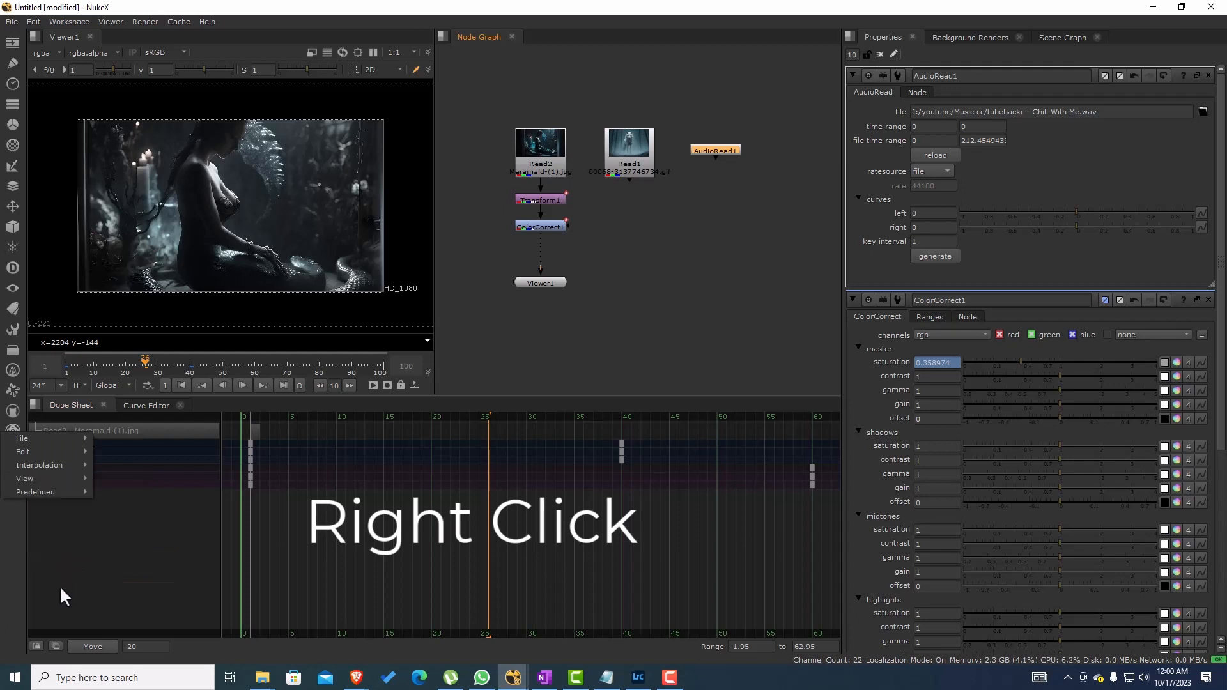
right_click(118, 581)
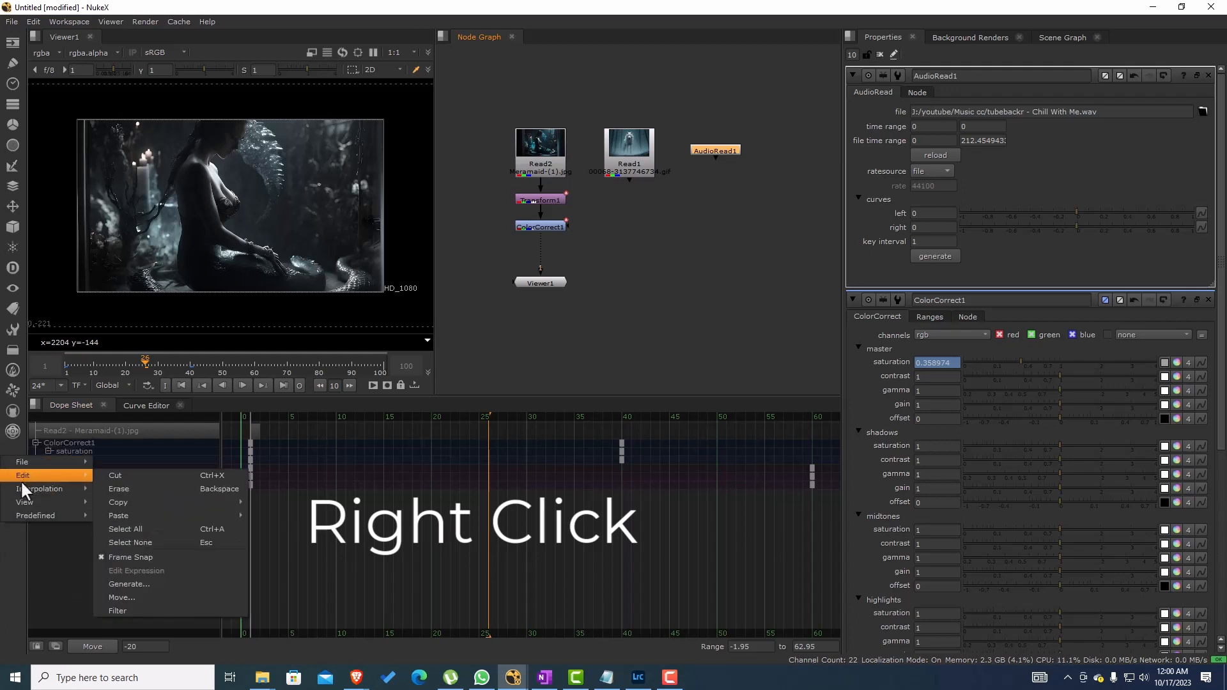
mouse_move(67, 461)
mouse_move(55, 505)
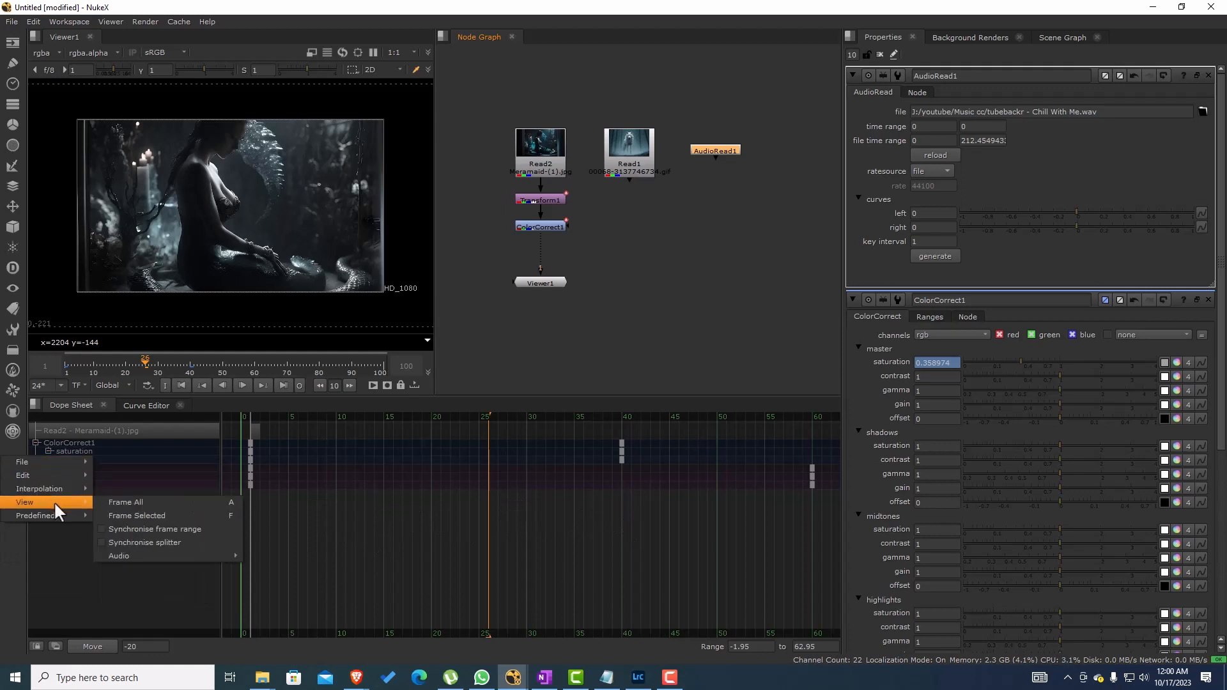
mouse_move(158, 556)
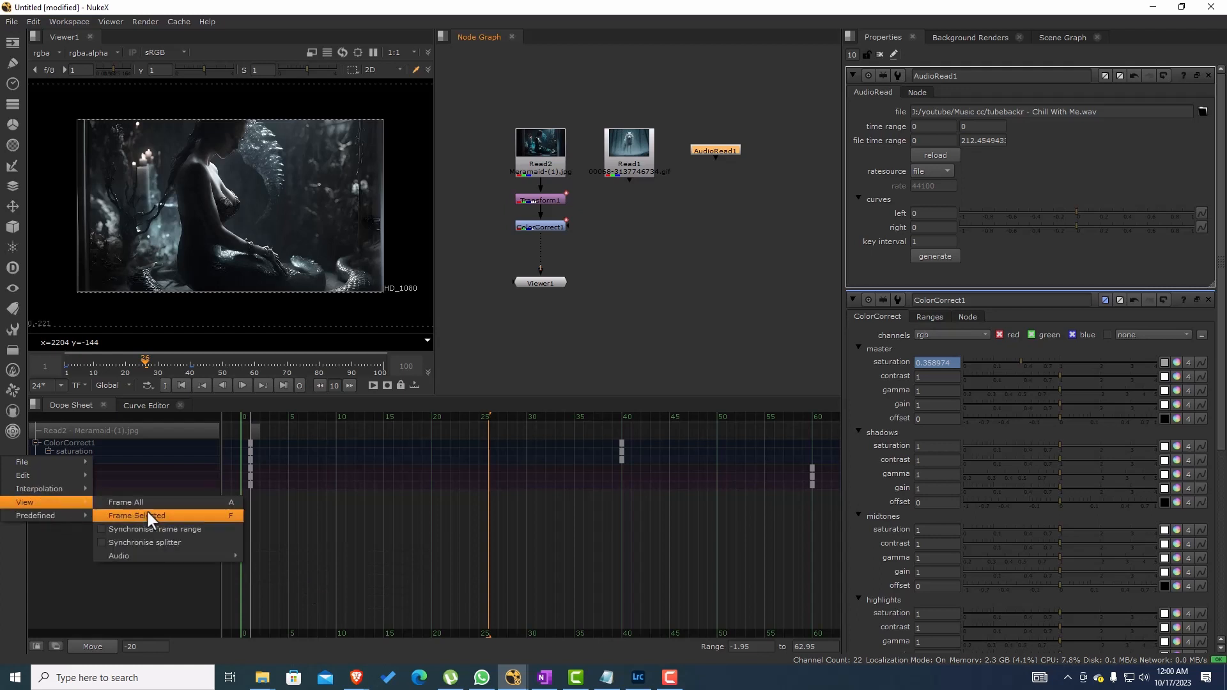
mouse_move(286, 582)
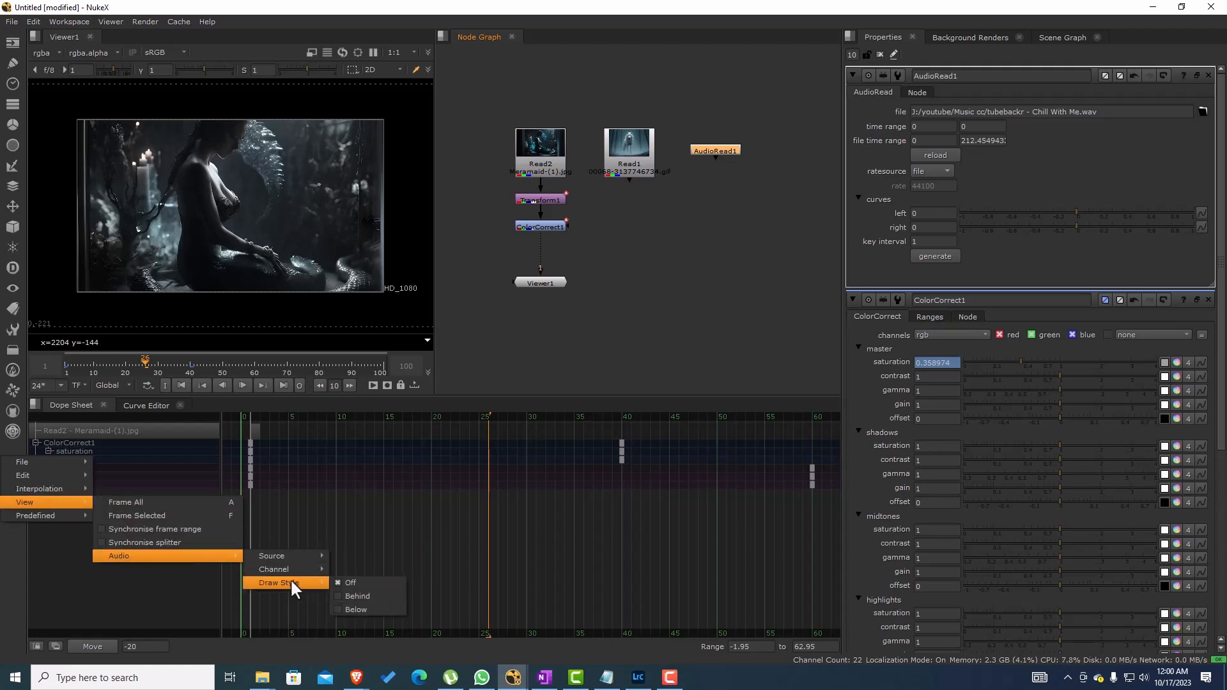
left_click(349, 610)
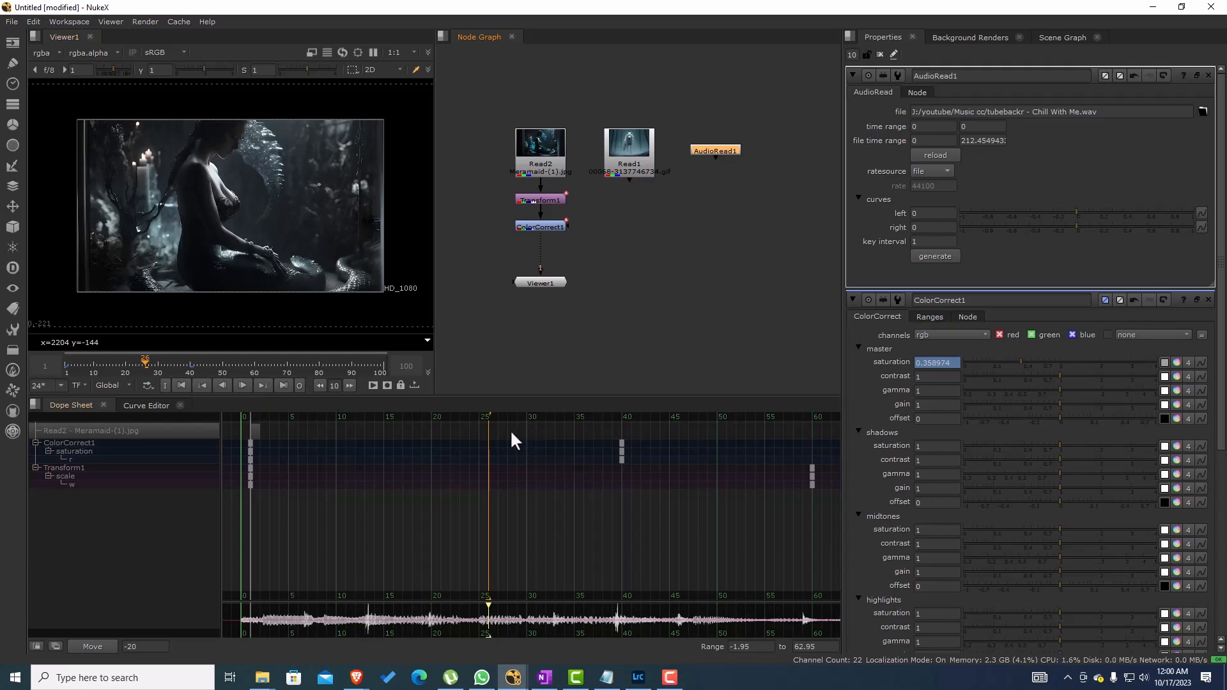
Step: Return to frame 1 and preview frames 1-100 in a flipbook with AudioRead1 as the audio source, closing it after playback
left_click_drag(487, 419, 249, 420)
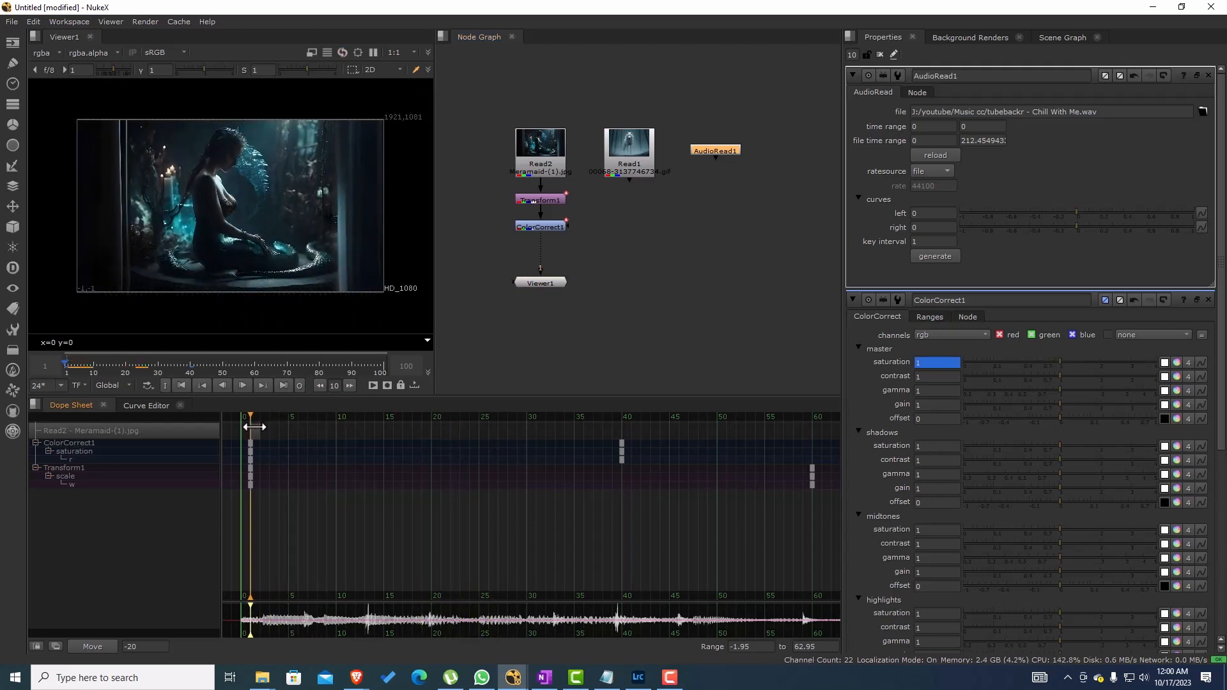
left_click(372, 386)
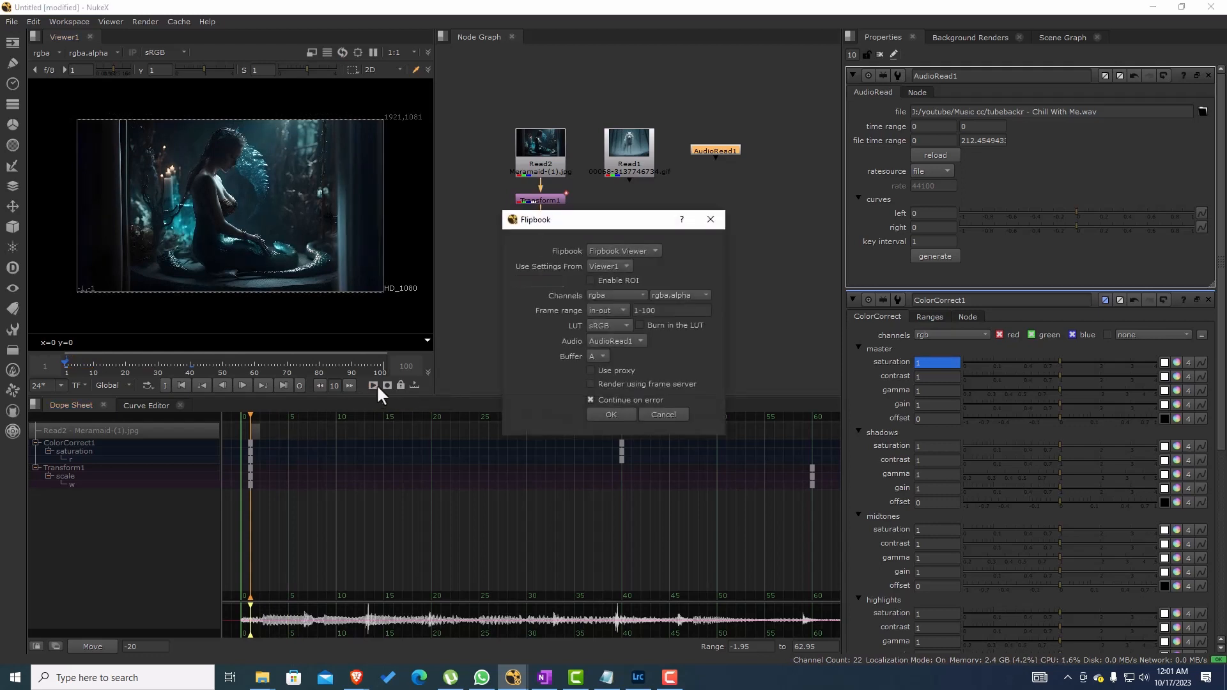
left_click(618, 342)
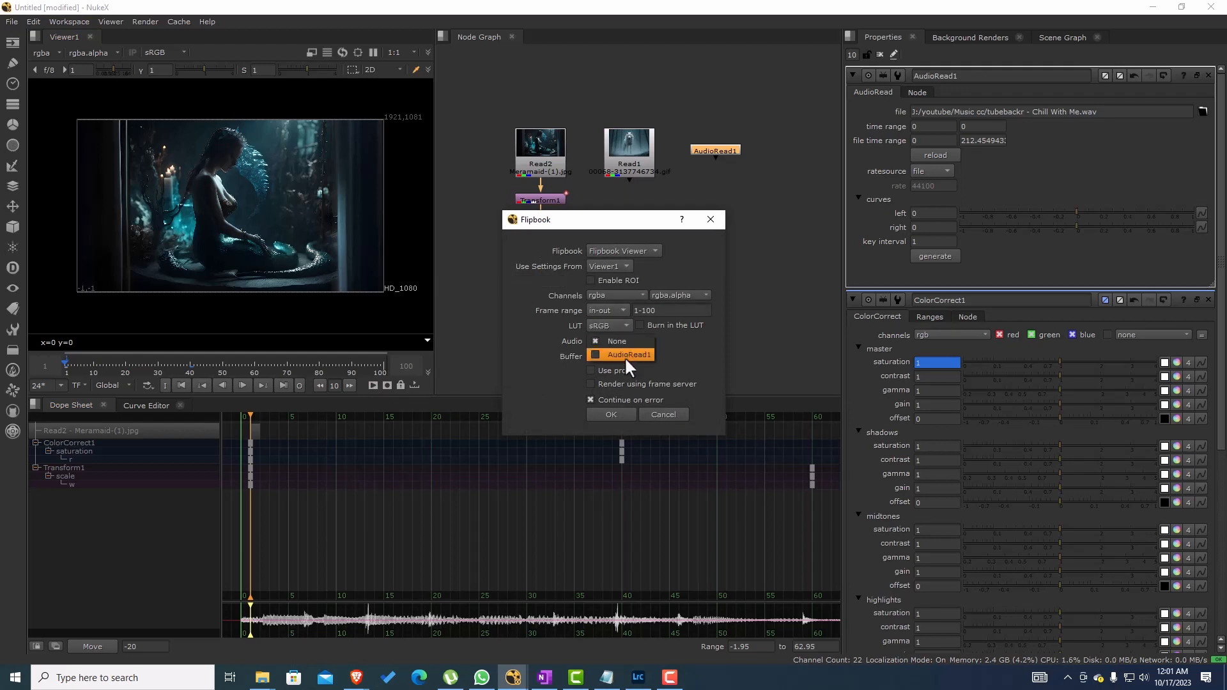
left_click(611, 413)
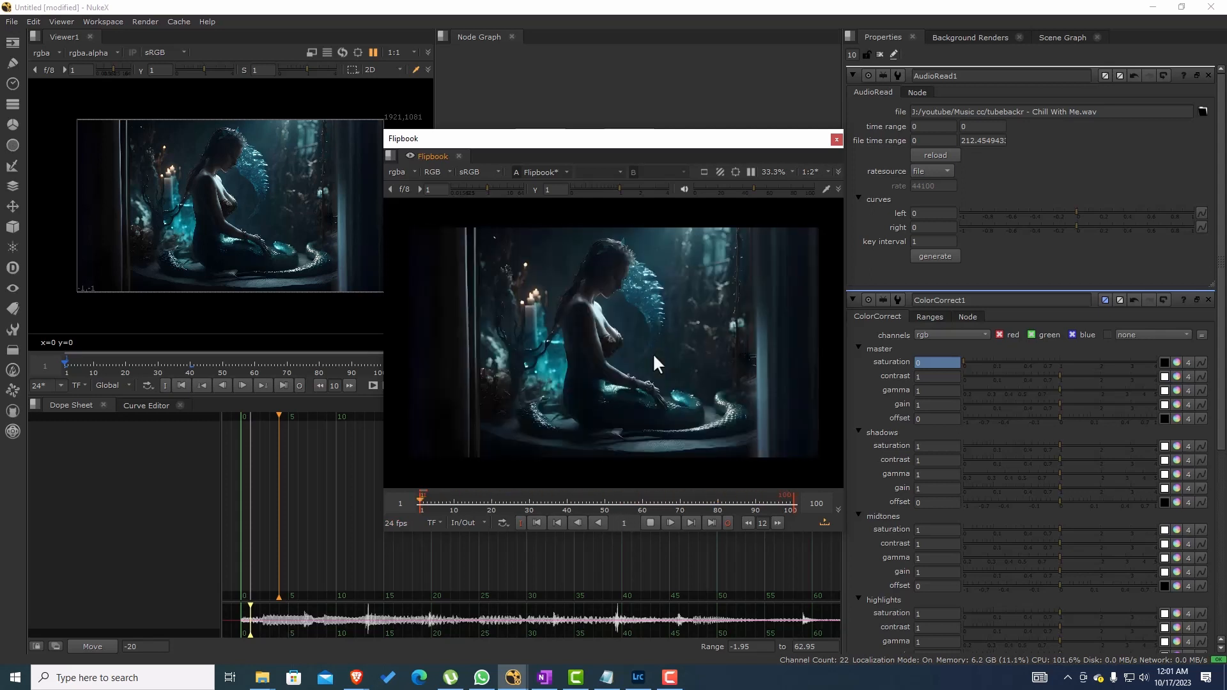
left_click(652, 525)
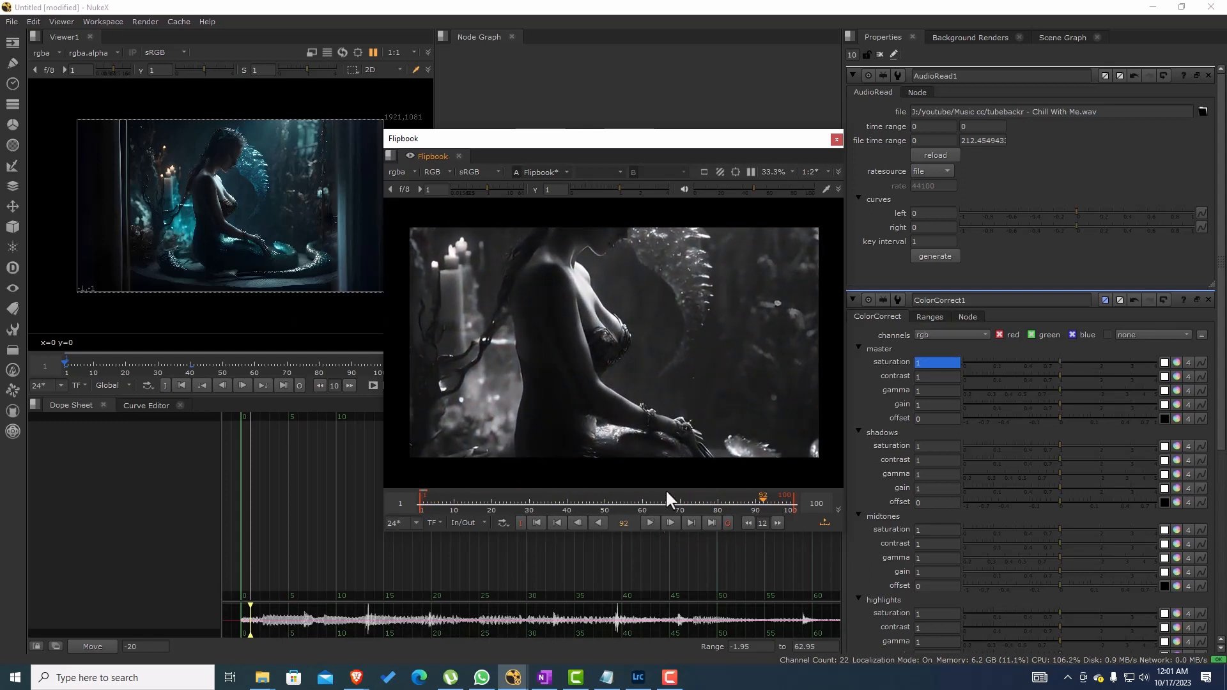
left_click(835, 139)
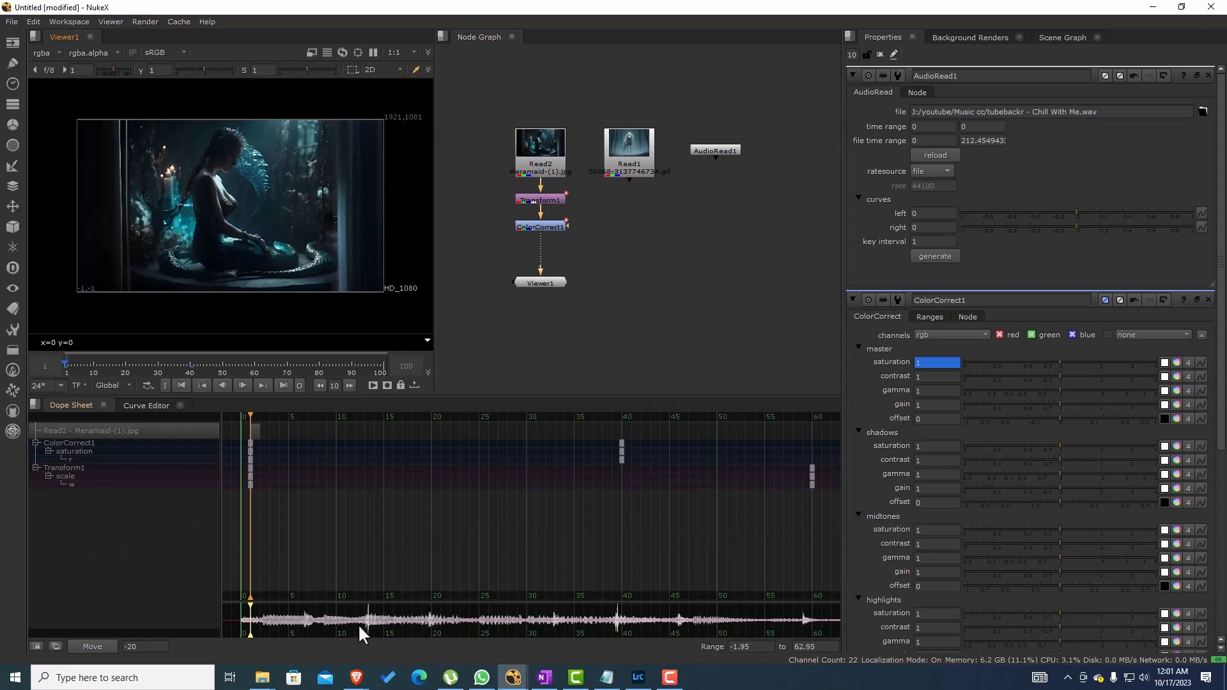
Step: Set the Dope Sheet's audio draw style to Off and select the AudioRead1 node
right_click(117, 566)
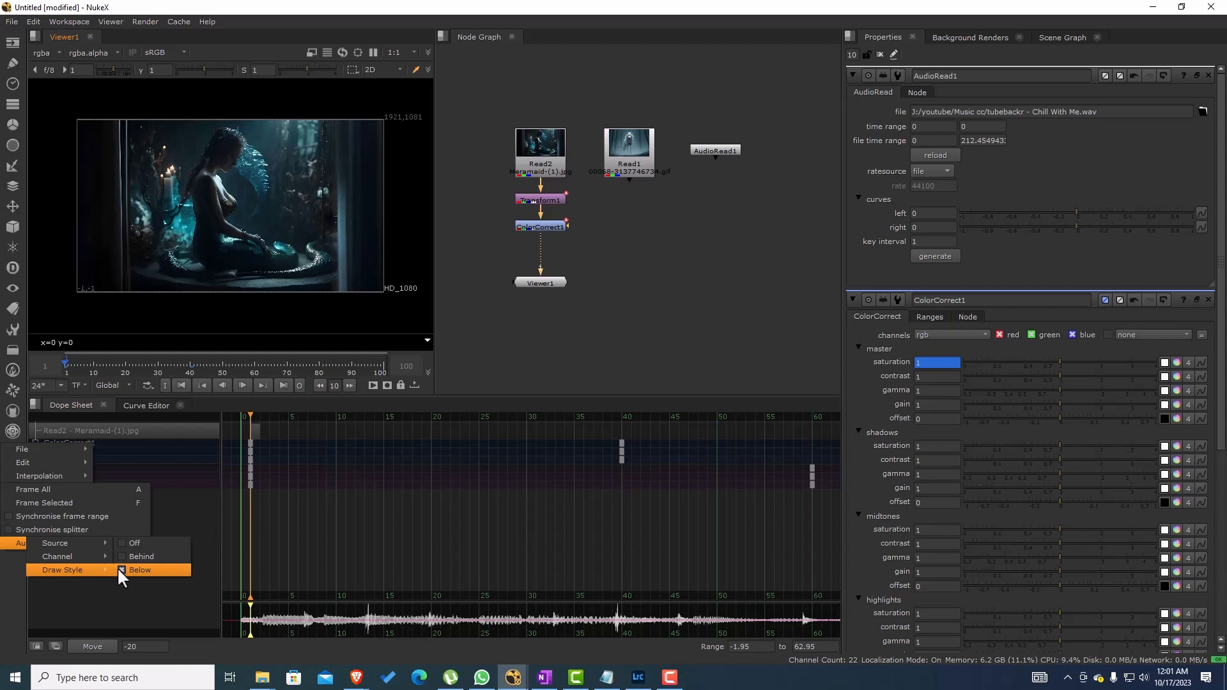
left_click(143, 542)
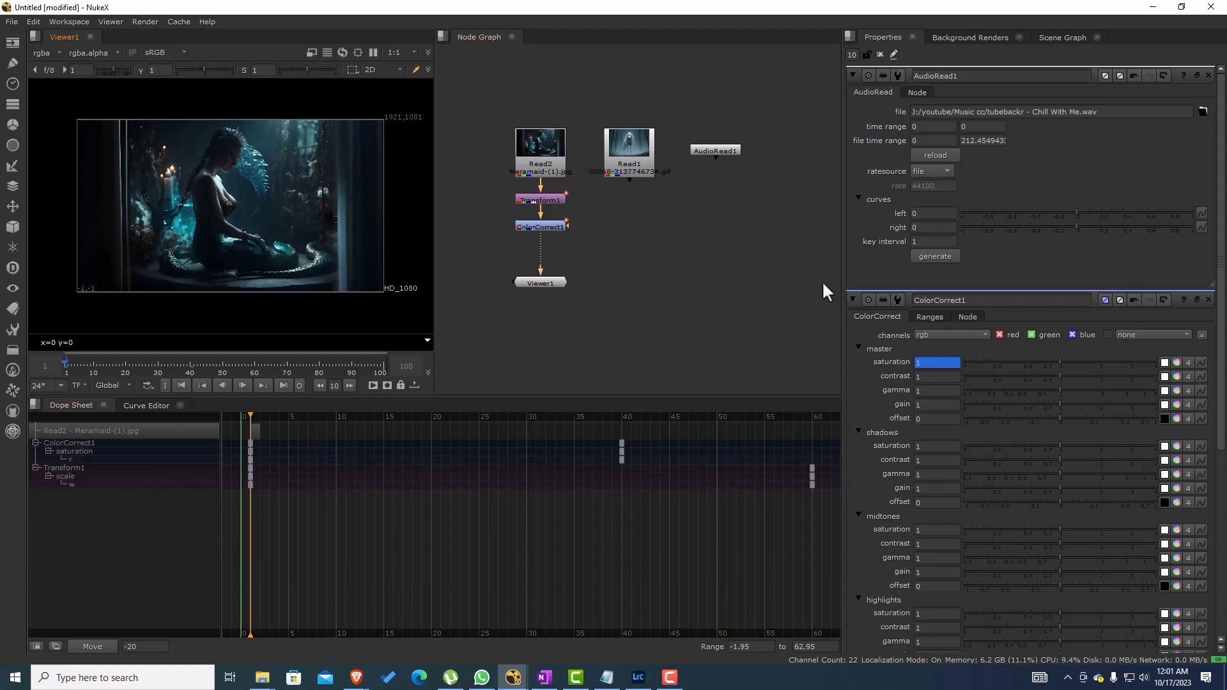
left_click(724, 152)
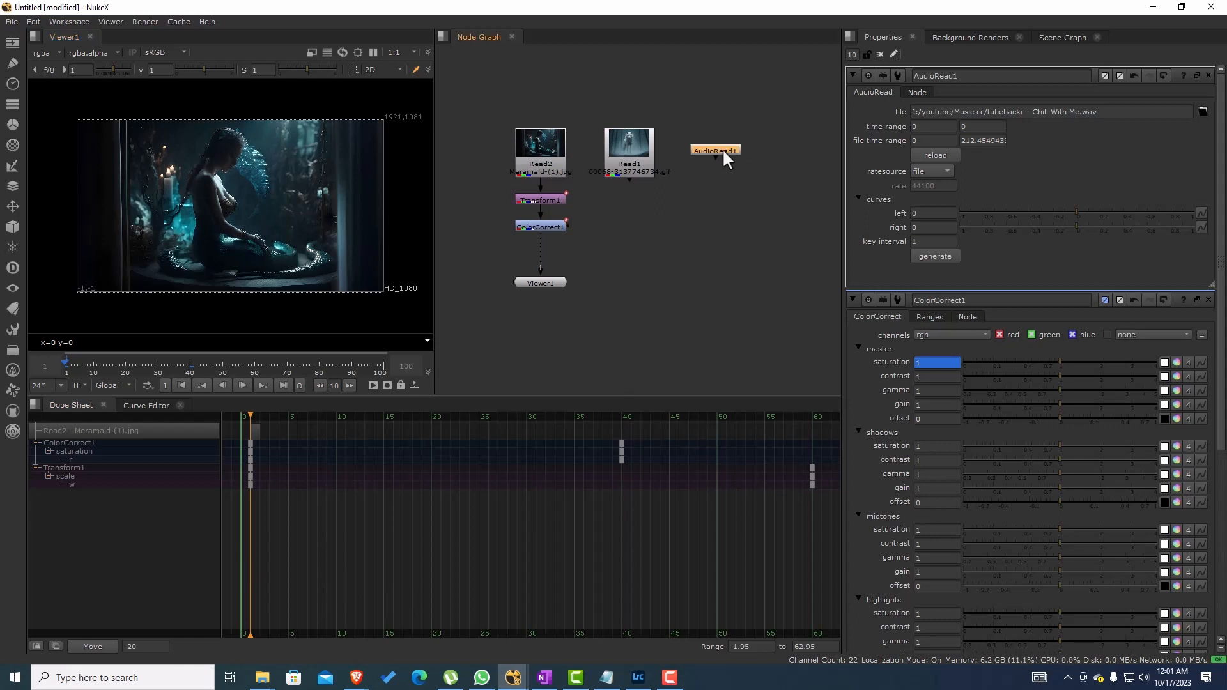